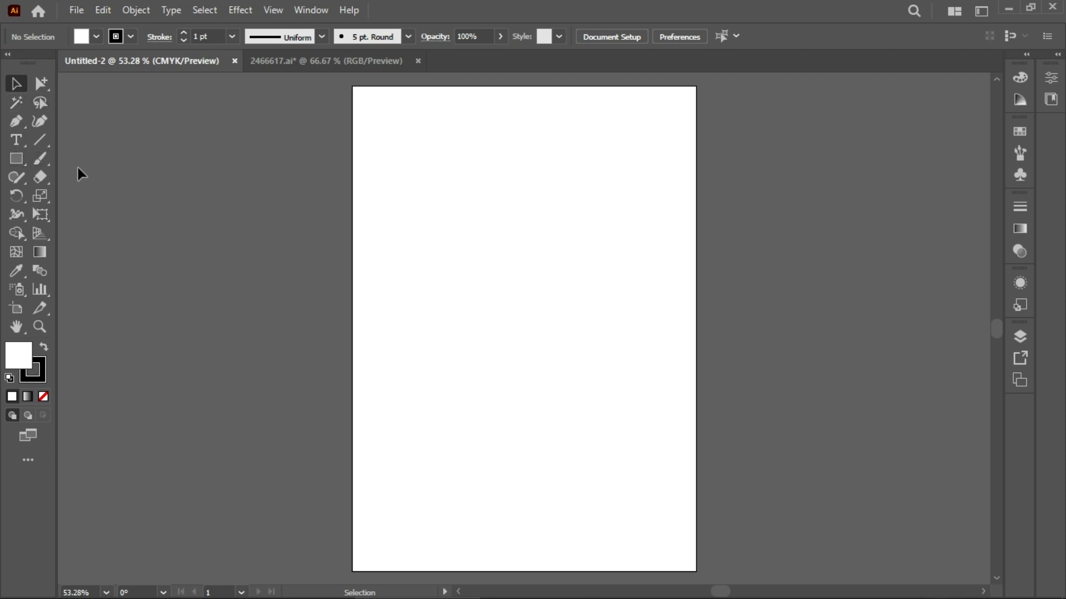
Step: Pick the Rectangle tool and raise the stroke weight to 17 pt
left_click(12, 161)
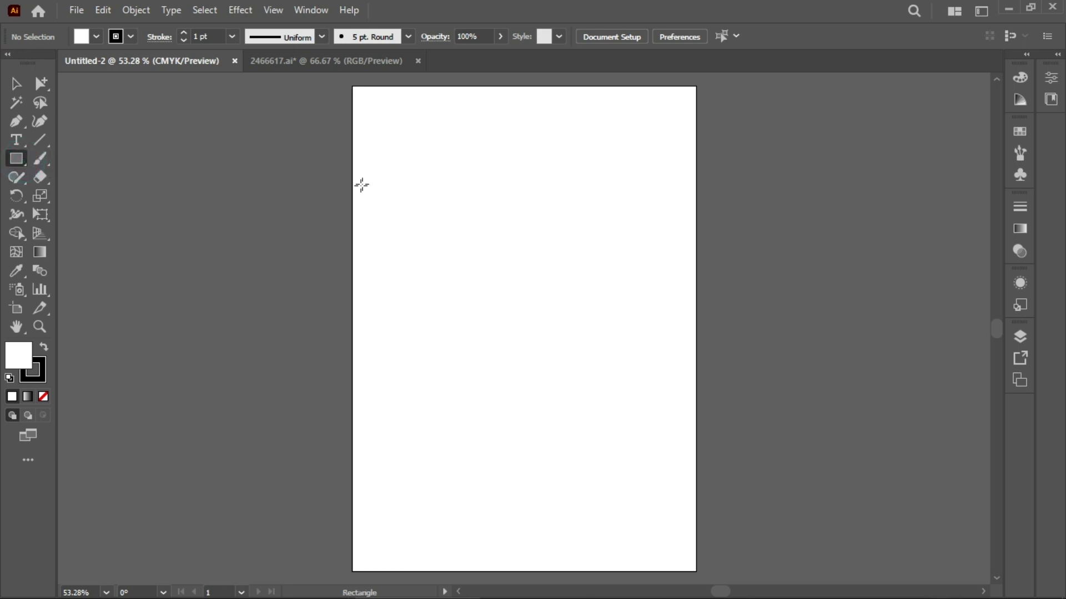
left_click(186, 33)
left_click(187, 32)
left_click(186, 31)
left_click(186, 31)
left_click(186, 31)
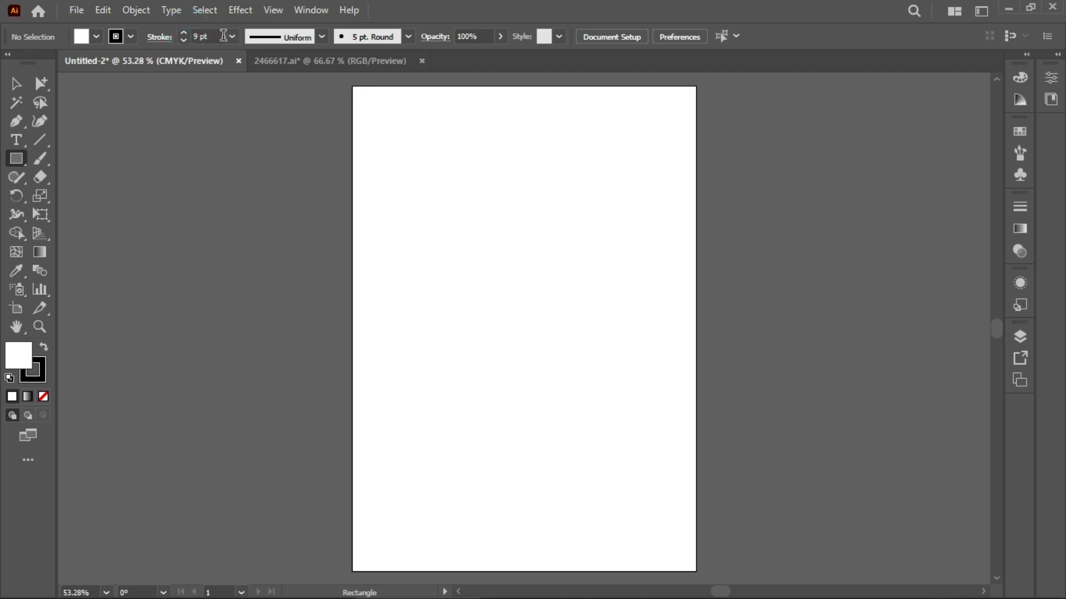
scroll(223, 35, "up", 5)
Step: Draw a wide rectangle near the artboard's upper-left corner
left_click_drag(371, 128, 505, 212)
scroll(208, 34, "down", 20)
scroll(208, 35, "up", 17)
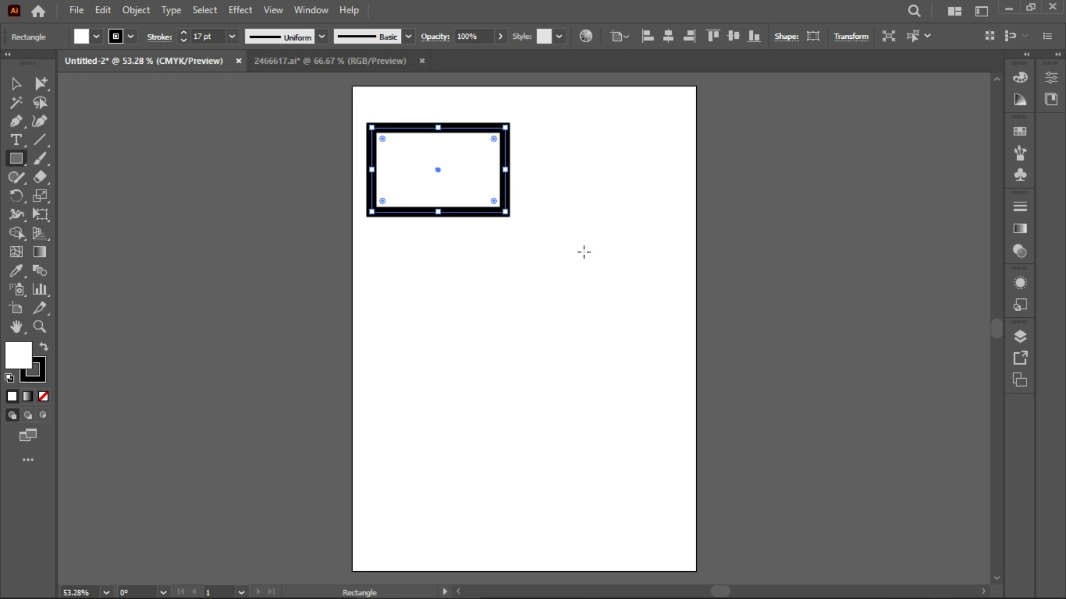
Step: Draw five smaller rectangles and squares scattered below and beside the wide rectangle
left_click_drag(370, 243, 427, 310)
left_click_drag(383, 348, 434, 398)
left_click_drag(404, 440, 445, 482)
left_click_drag(472, 348, 519, 395)
left_click_drag(506, 254, 557, 304)
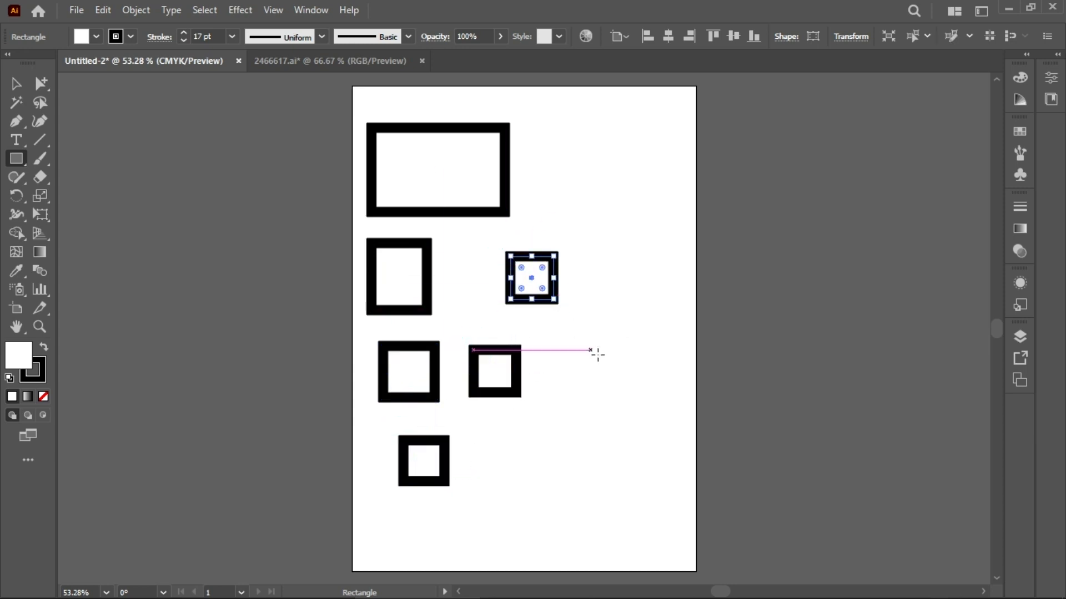
Step: Draw three more squares along the artboard's right side
left_click(19, 85)
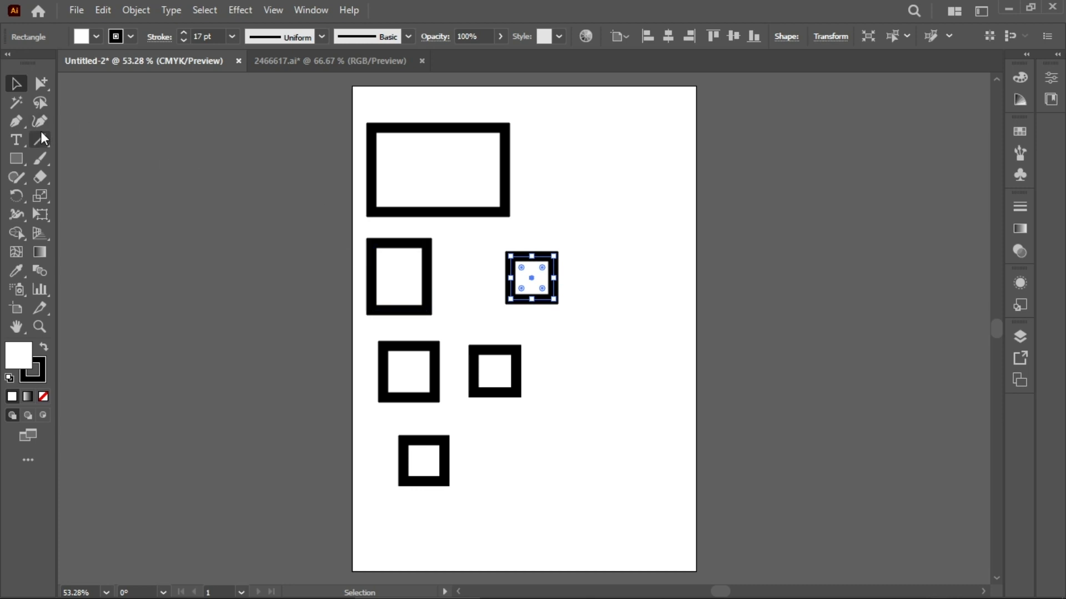
left_click(15, 161)
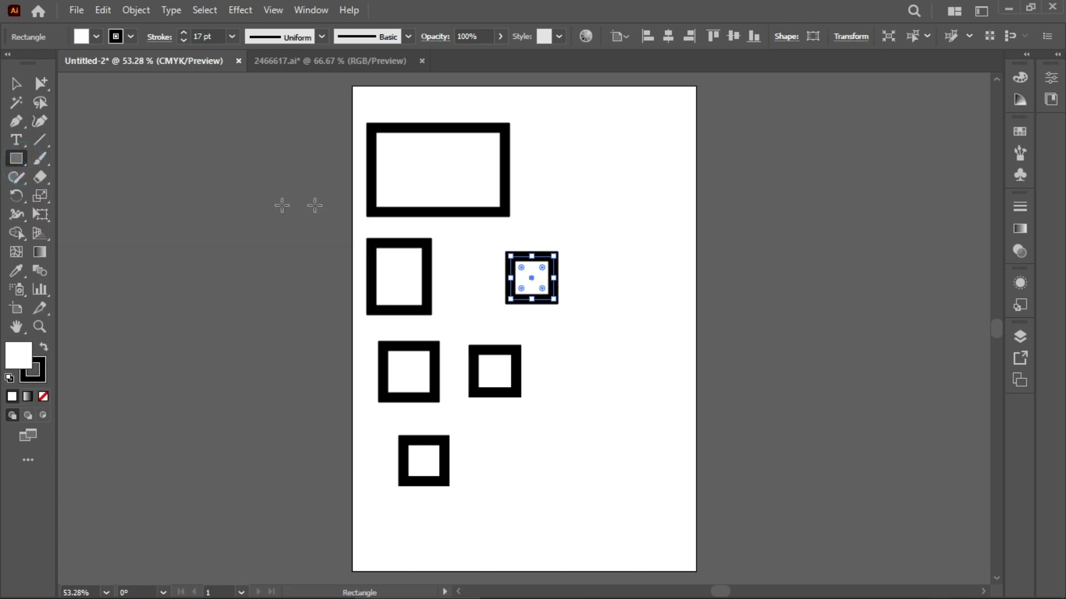
mouse_move(583, 140)
left_mouse_down()
mouse_move(637, 181)
mouse_move(632, 187)
left_mouse_up()
left_click_drag(622, 236, 673, 284)
left_click_drag(604, 336, 654, 387)
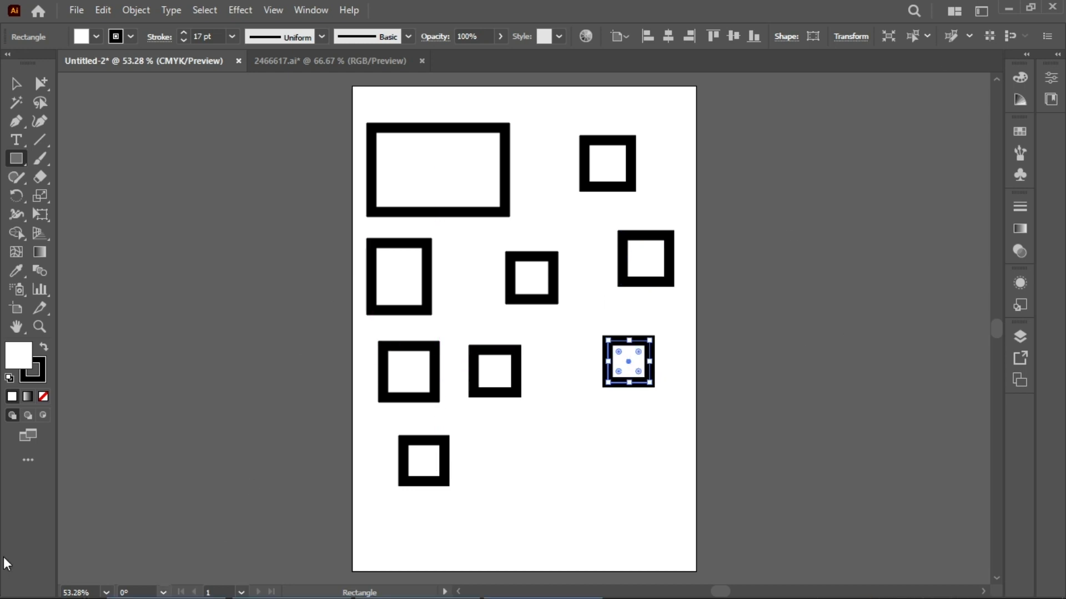
left_click(768, 372)
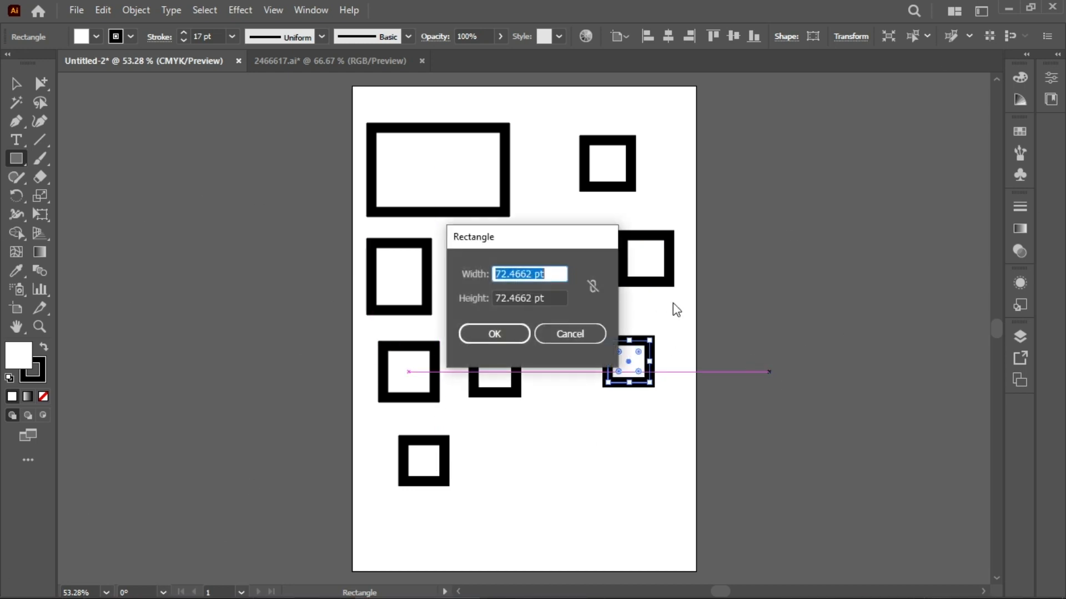
left_click(569, 338)
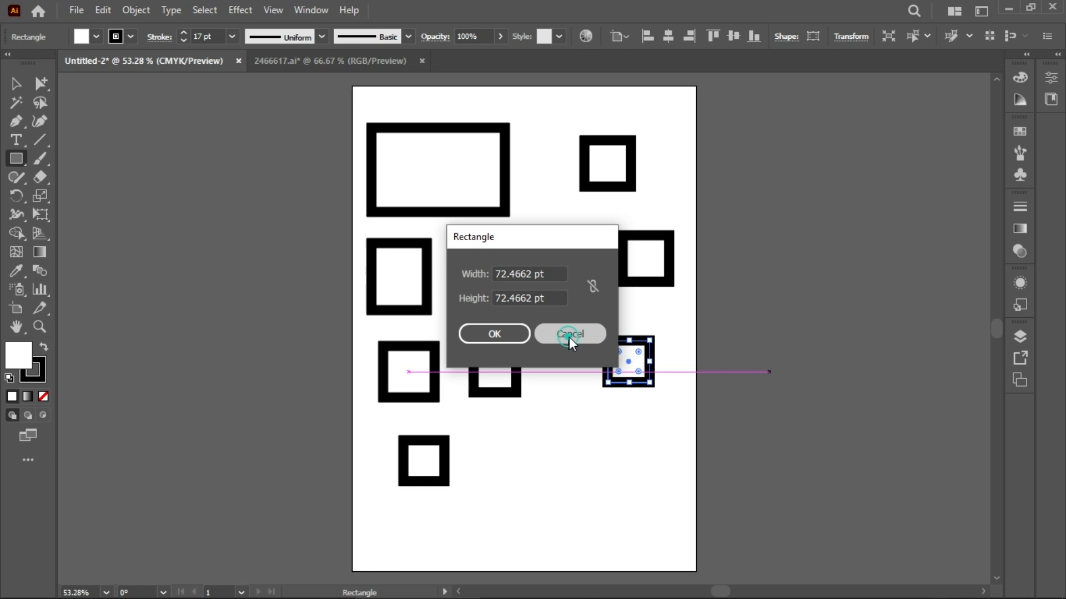
Step: Switch to selection, select the wide rectangle, and fill it with red from the swatches
left_click(16, 84)
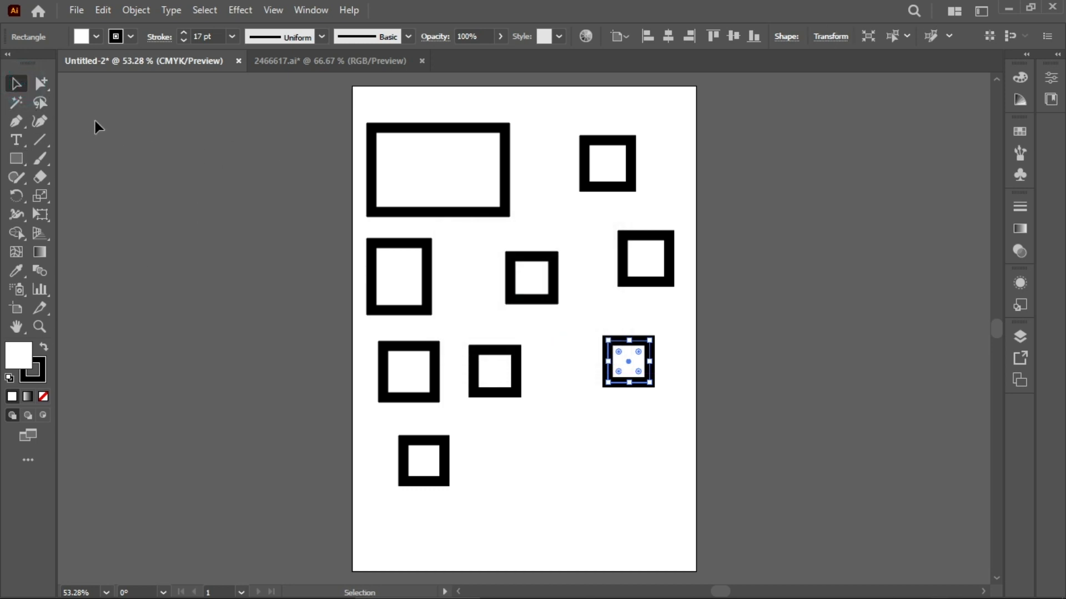
left_click(382, 169)
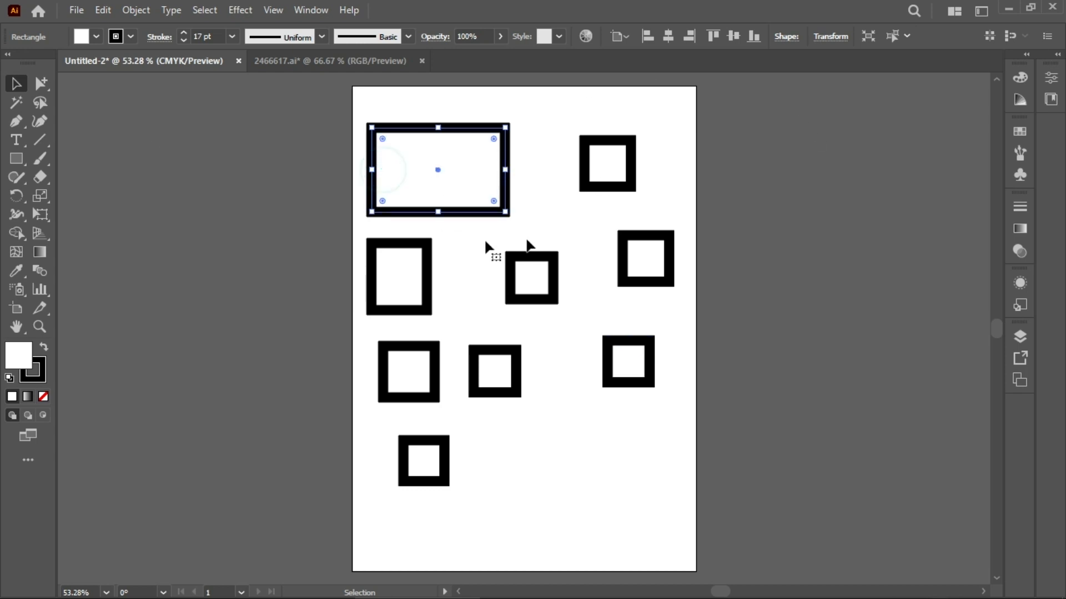
left_click(624, 164)
left_click(657, 261)
left_click(636, 367)
left_click(528, 276)
left_click(492, 366)
left_click(412, 285)
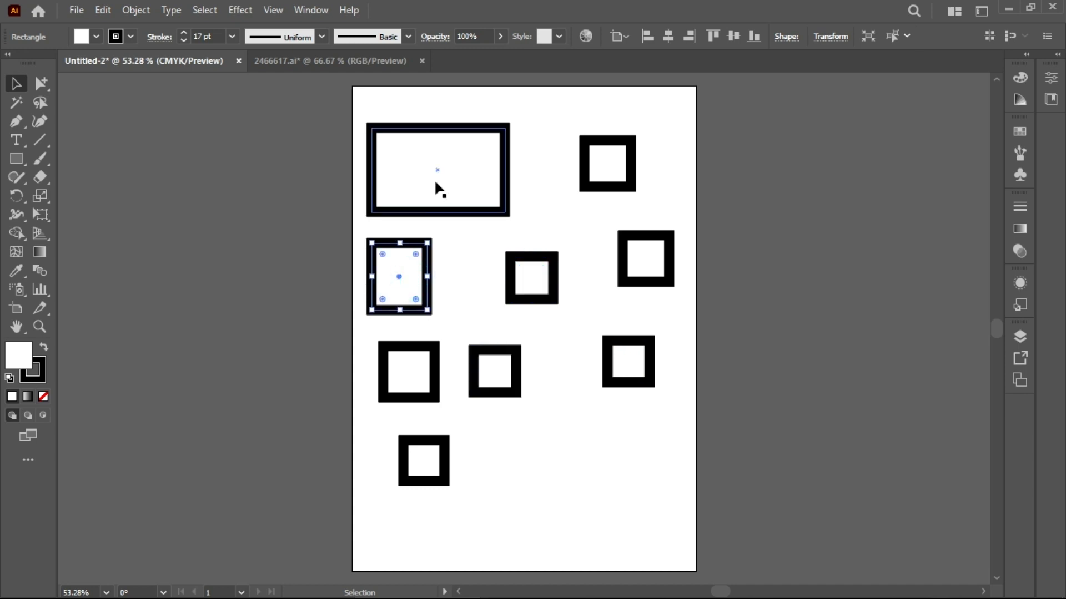
left_click(435, 182)
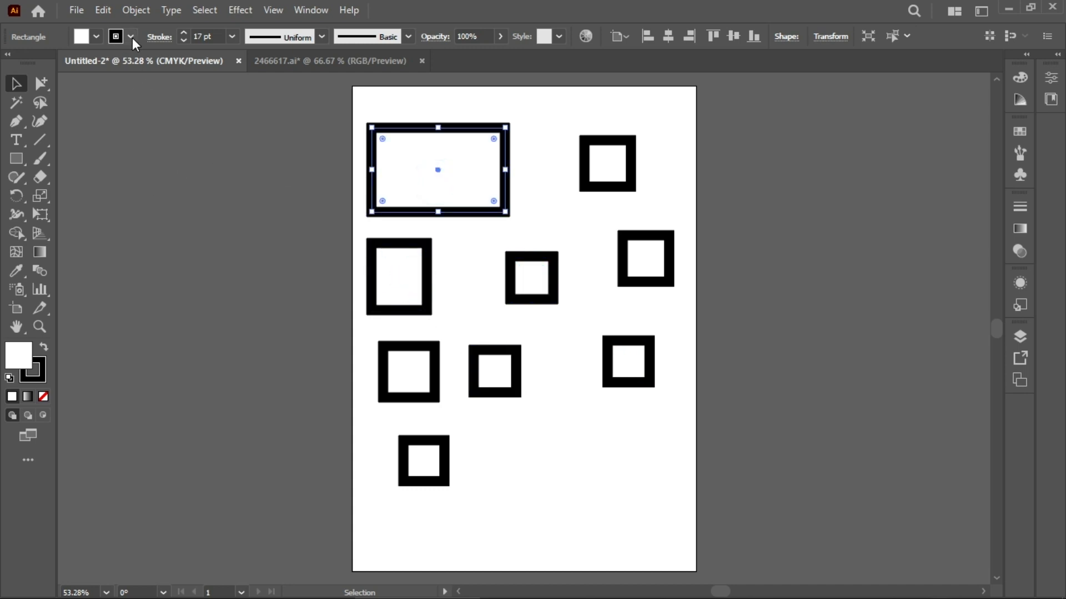
left_click(97, 36)
left_click(55, 63)
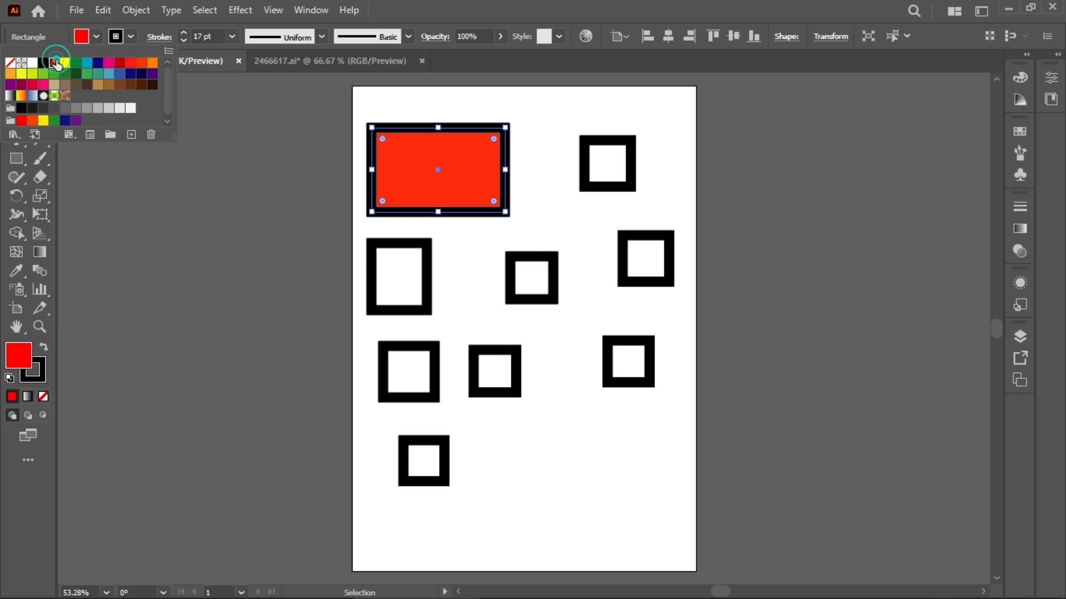
Step: Select the tall rectangle below the wide one and fill it with orange
double_click(402, 272)
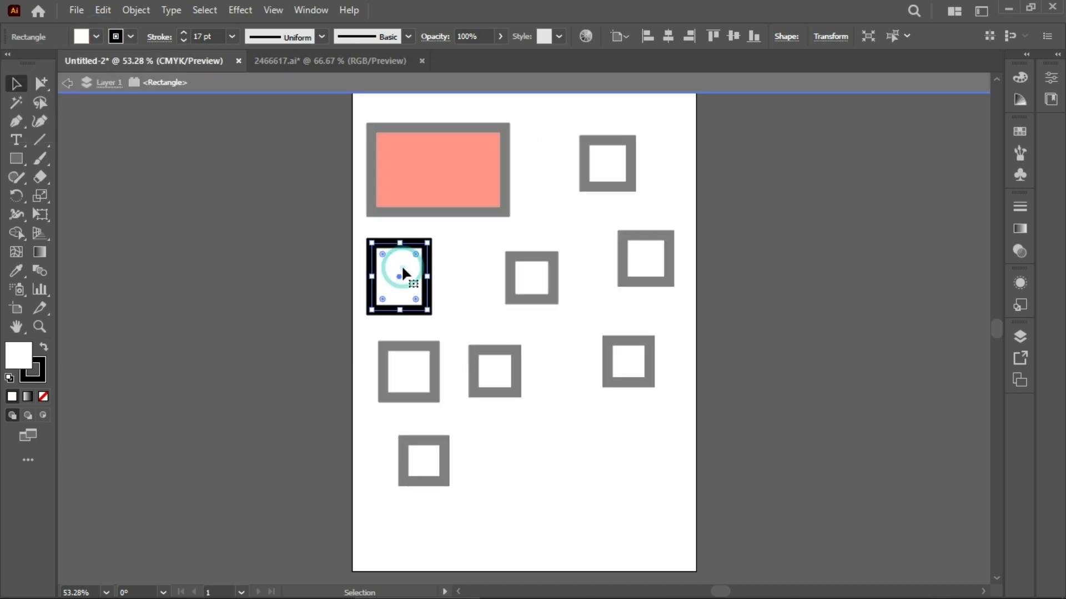
left_click(99, 300)
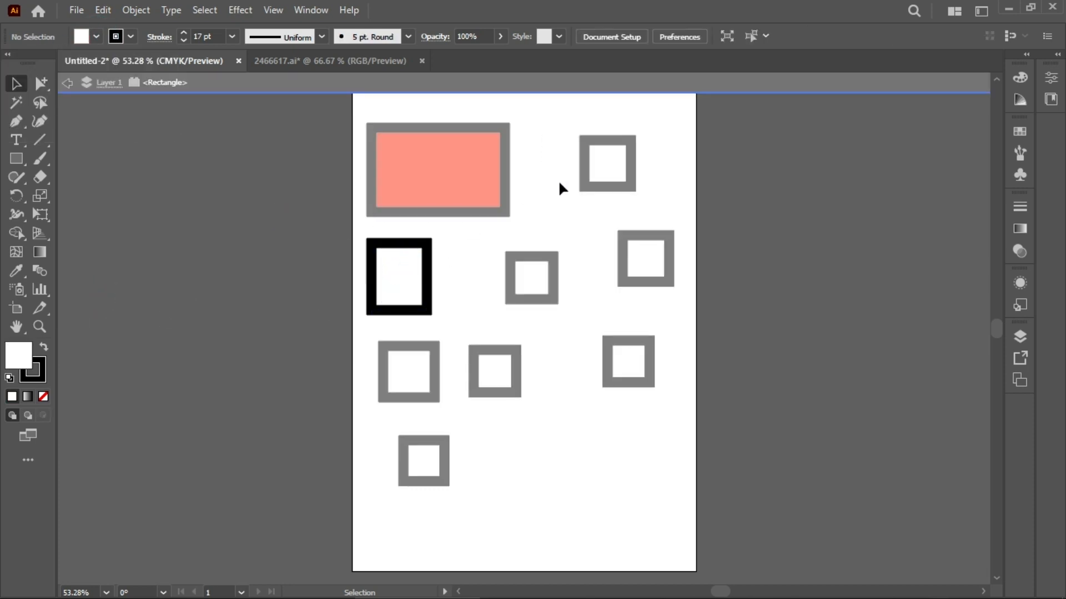
double_click(222, 219)
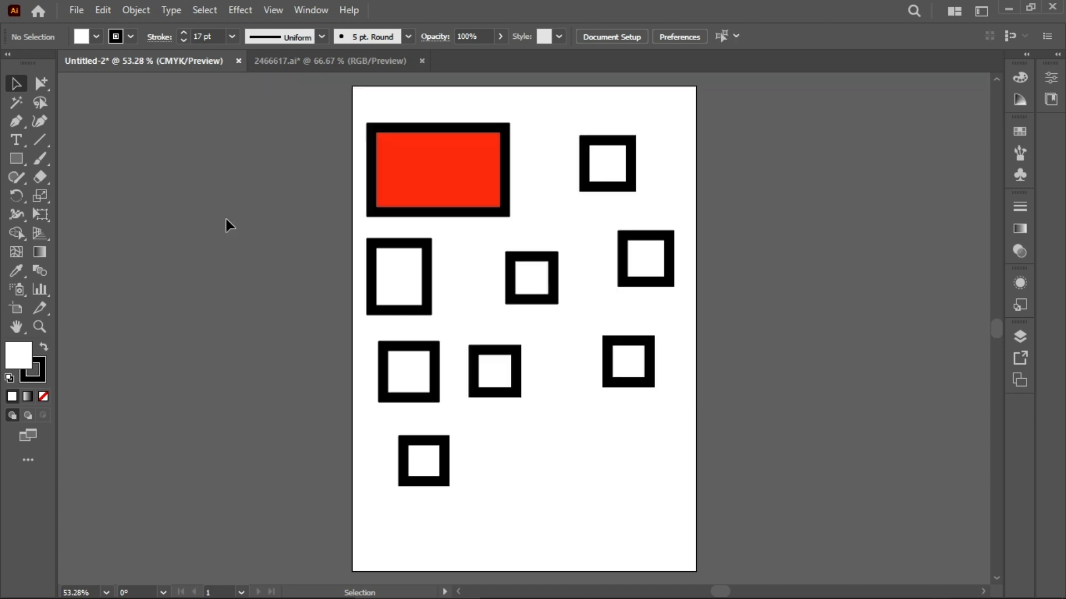
left_click(412, 273)
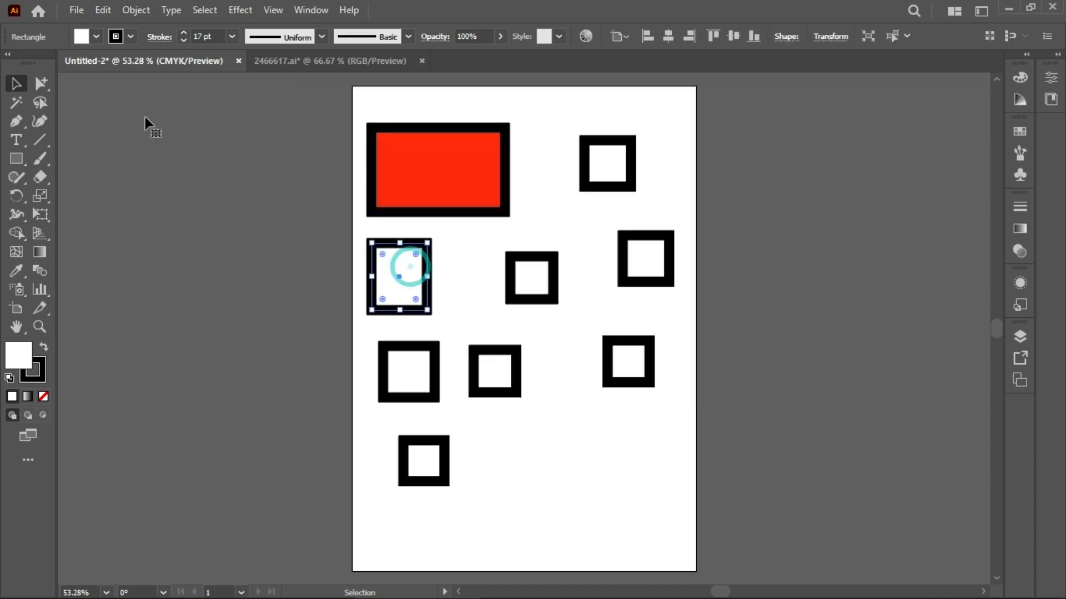
left_click(96, 37)
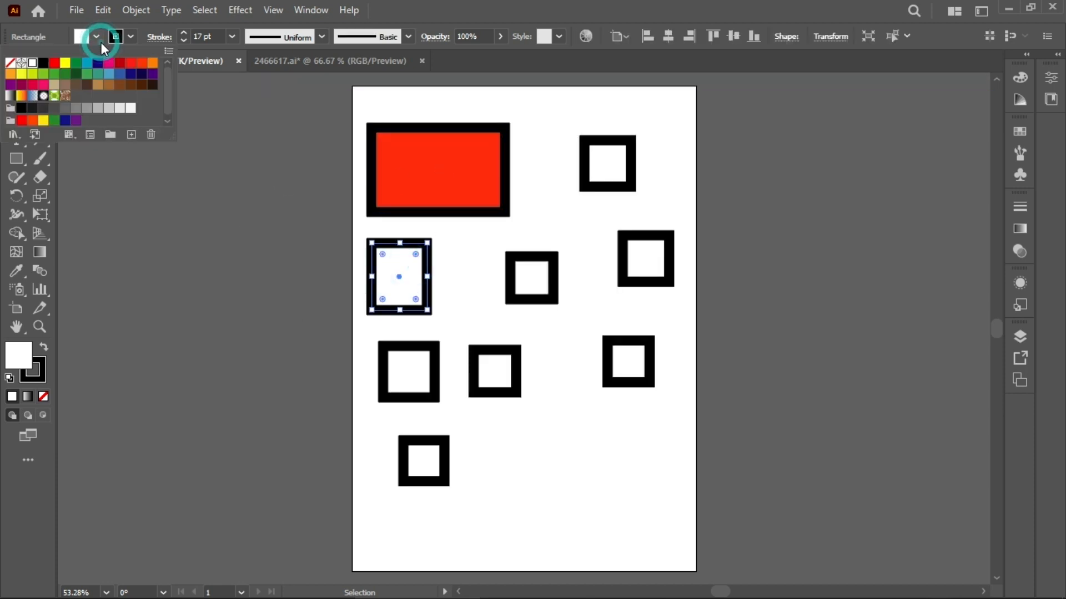
left_click(153, 63)
left_click(544, 278)
left_click(544, 277)
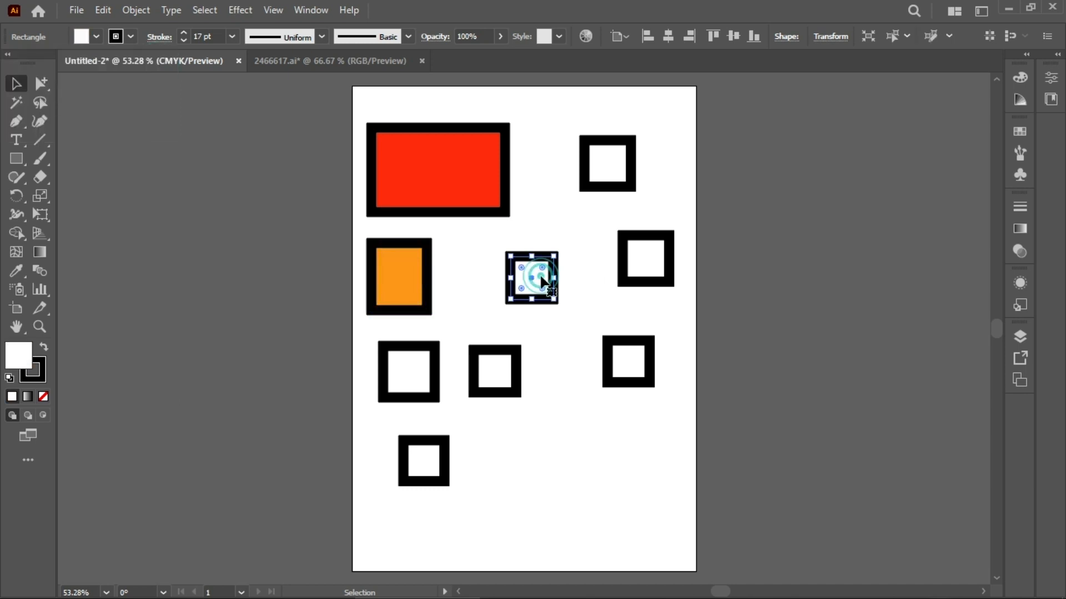
left_click(128, 40)
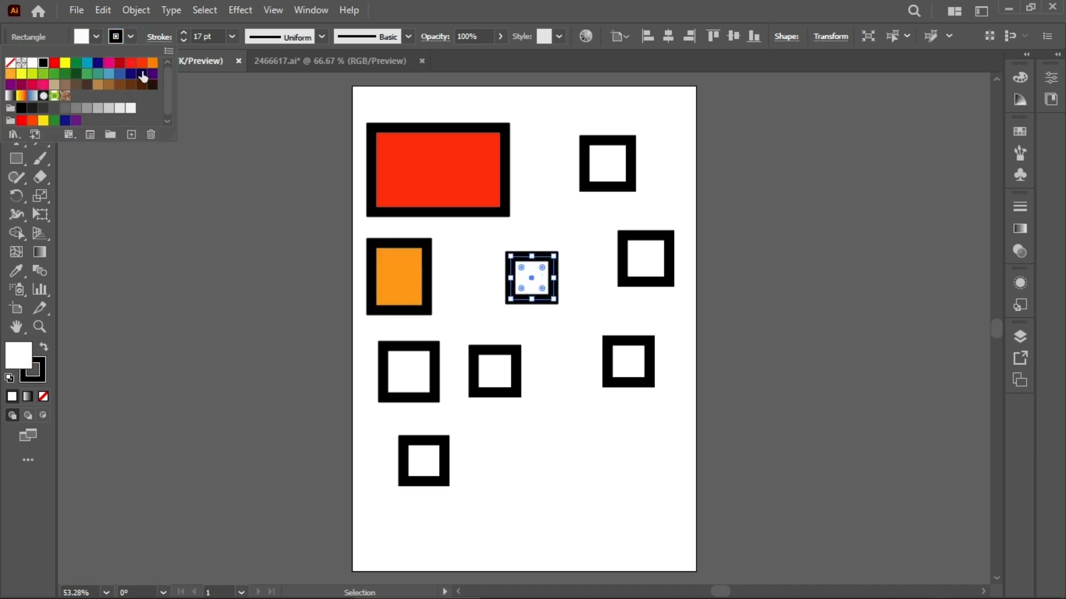
left_click(154, 64)
left_click(597, 269)
left_click(598, 268)
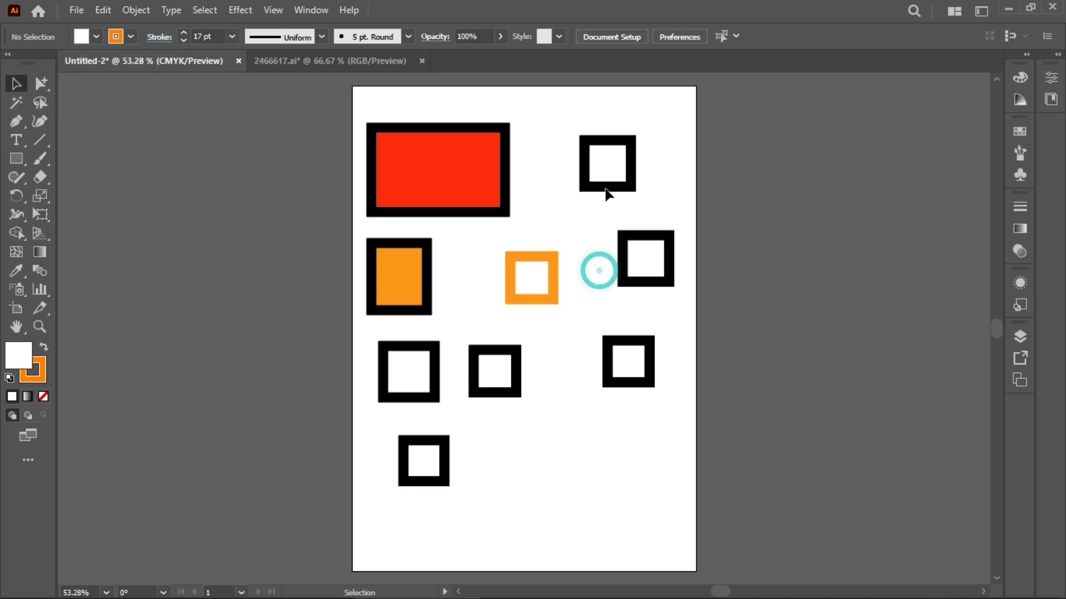
key("ctrl+z")
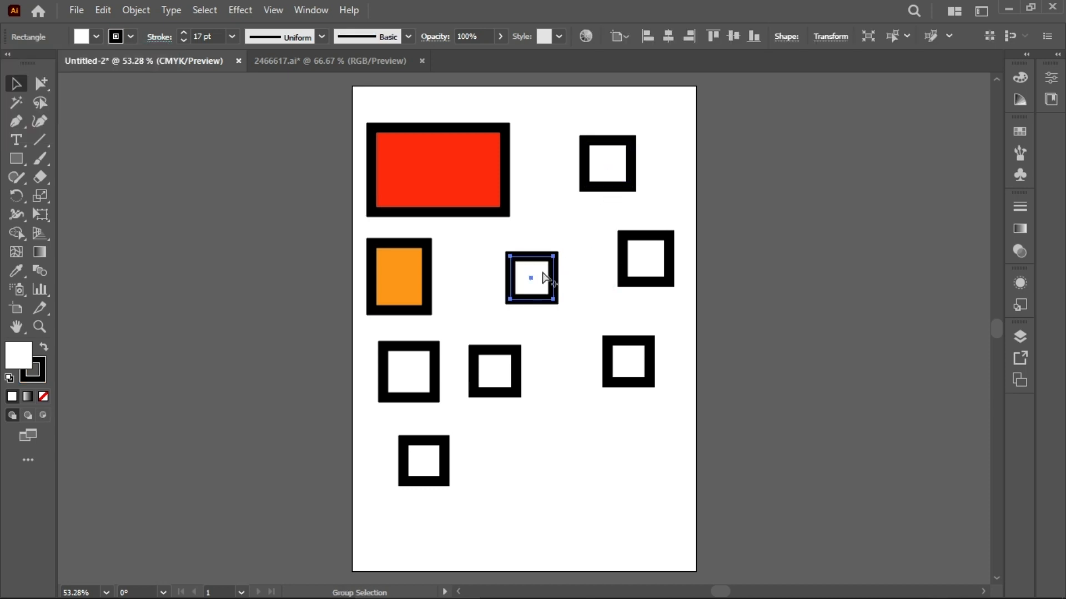
Step: Fill the small middle square with orange, then leave isolation and deselect
double_click(534, 266)
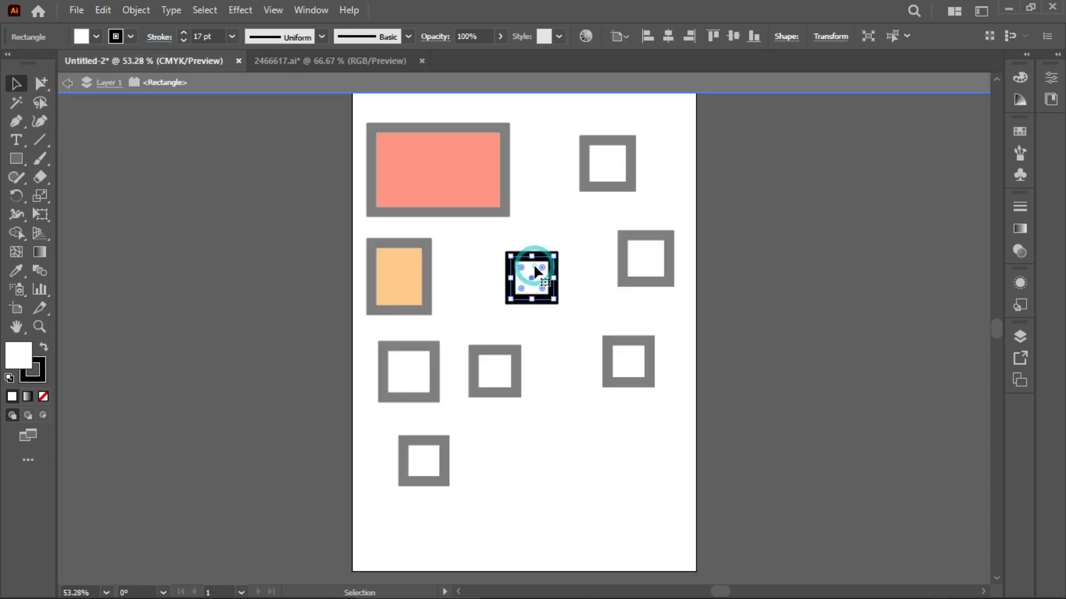
left_click(96, 37)
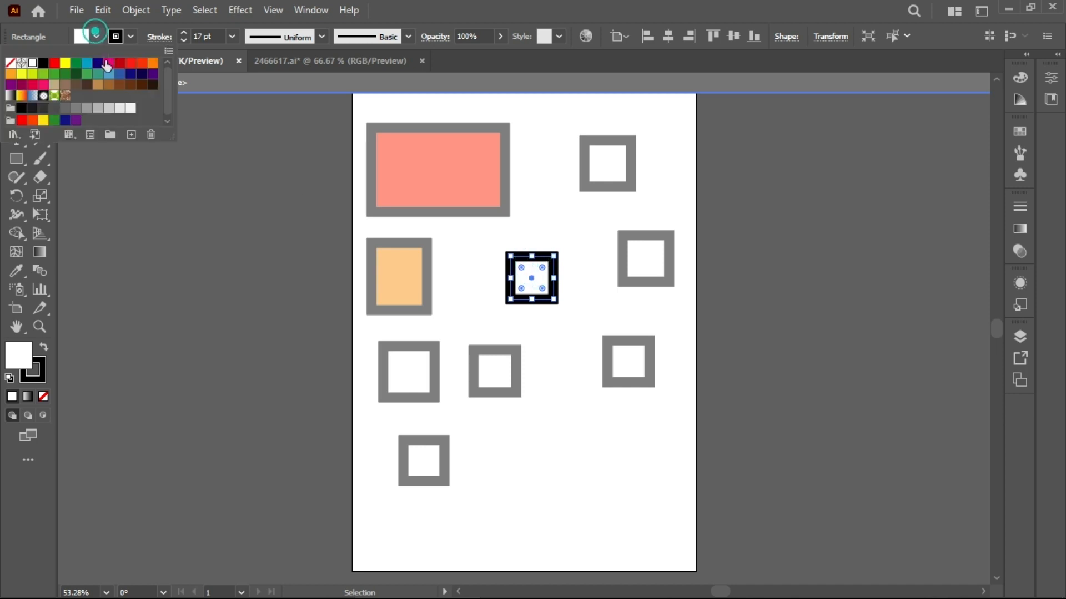
left_click(152, 62)
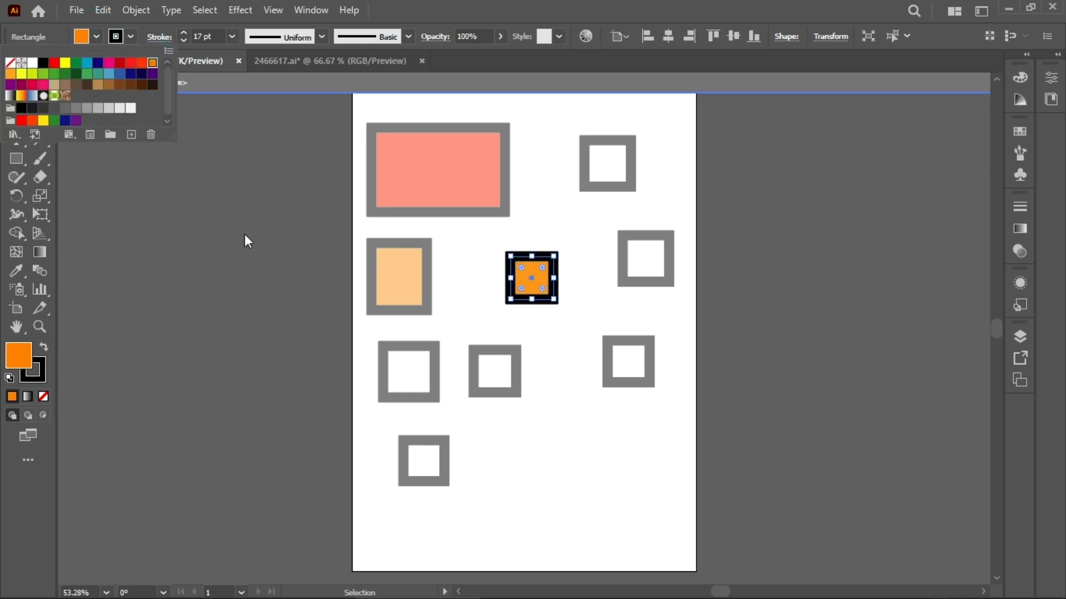
left_click(242, 238)
double_click(240, 240)
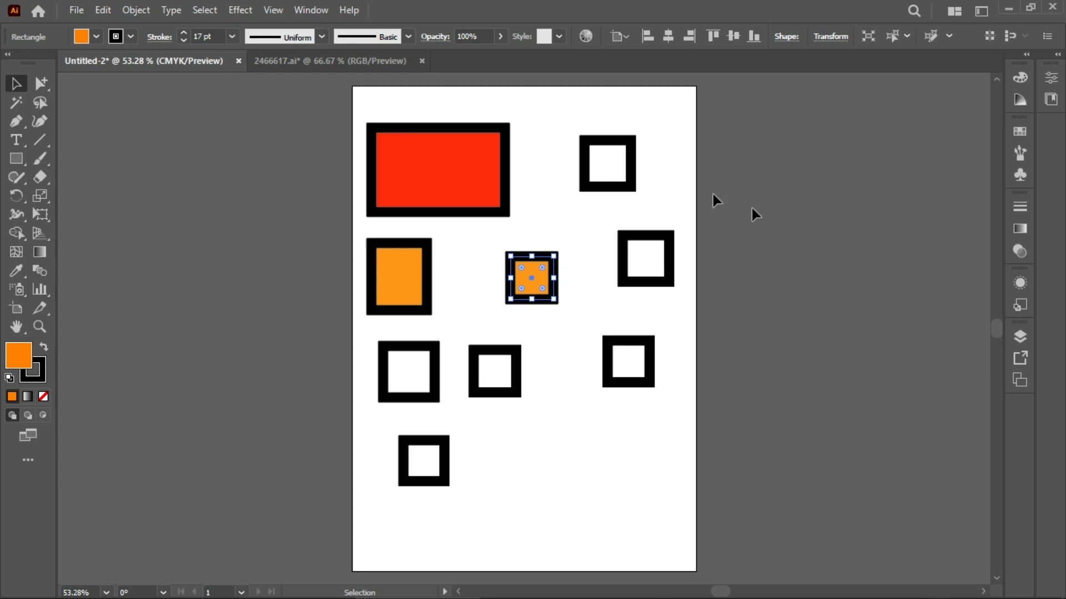
left_click(901, 281)
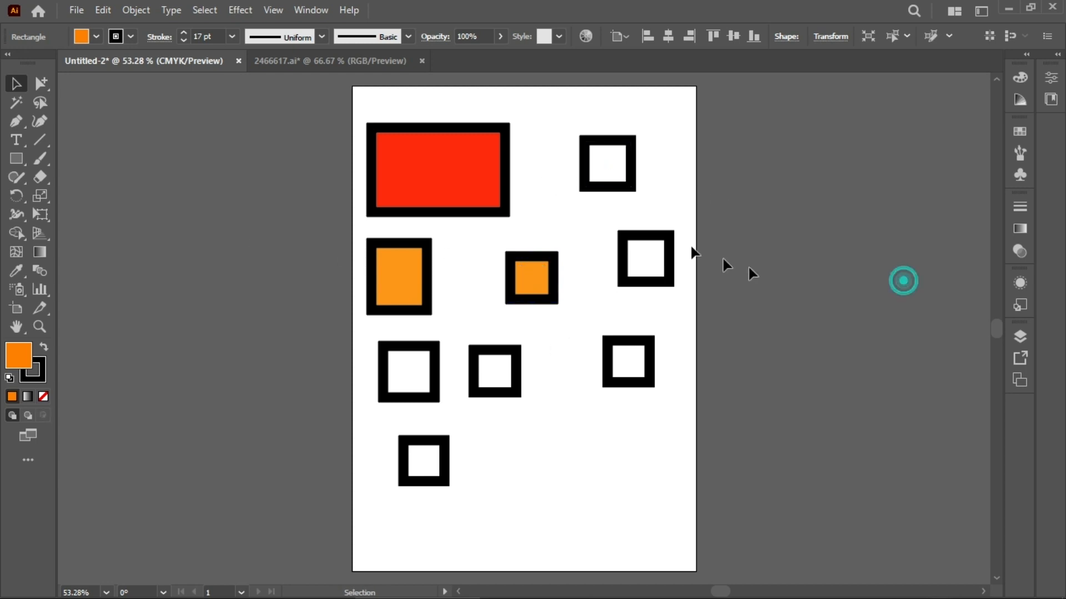
Step: Select the top-right, lower-middle and bottom squares together and fill them with CMYK Blue
left_click(625, 169)
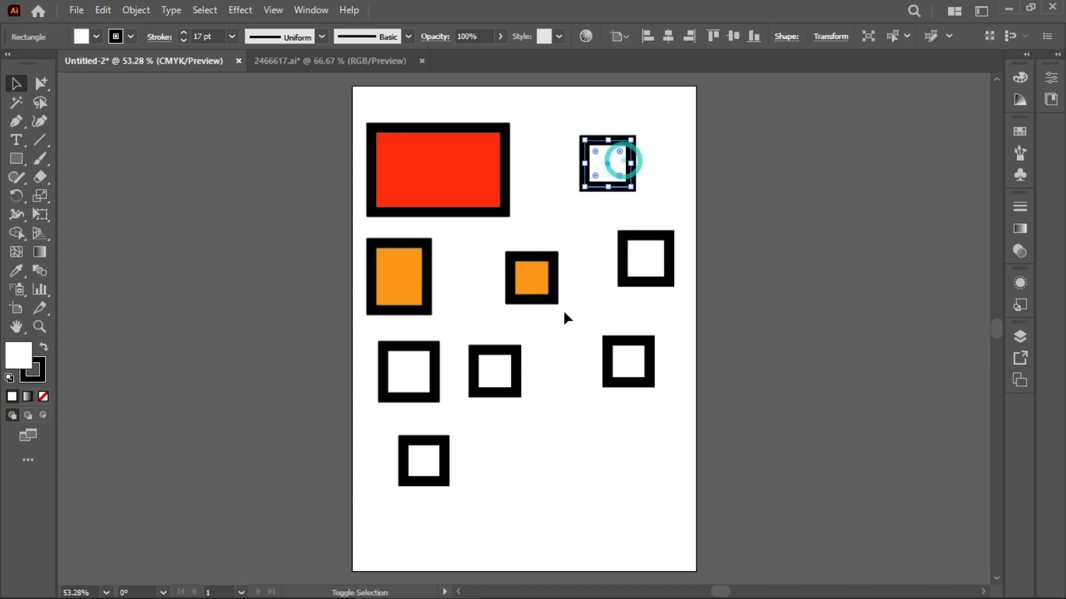
left_click(511, 375, "shift")
left_click(424, 452, "shift")
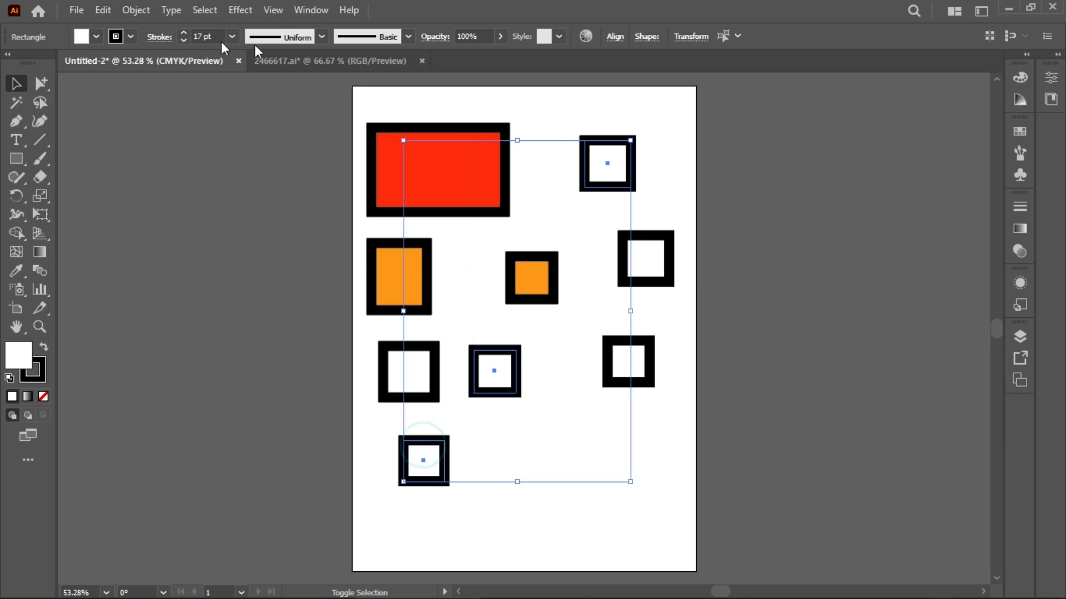
left_click(97, 37)
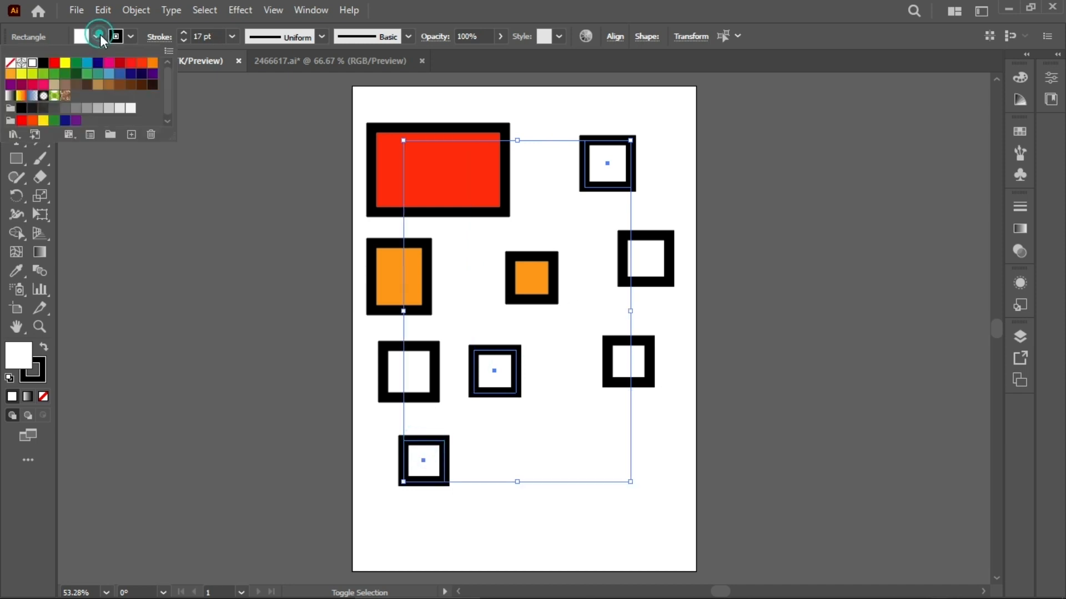
left_click(86, 63)
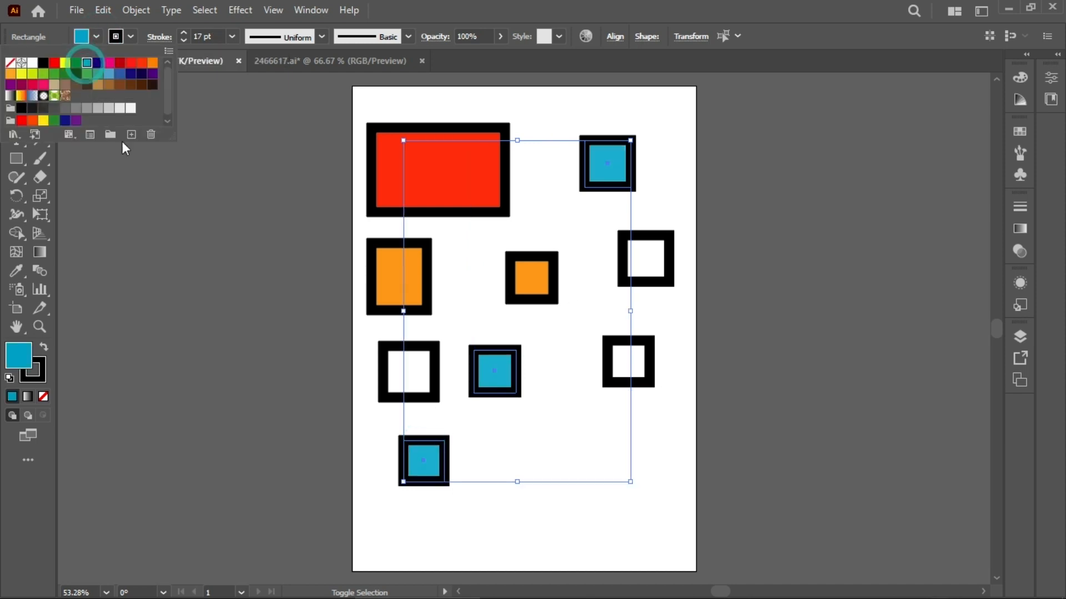
Step: Select the three white squares together and fill them with the purple C=50 M=100 Y=0 K=0 swatch
left_click(262, 330)
left_click(270, 322)
left_click(409, 362)
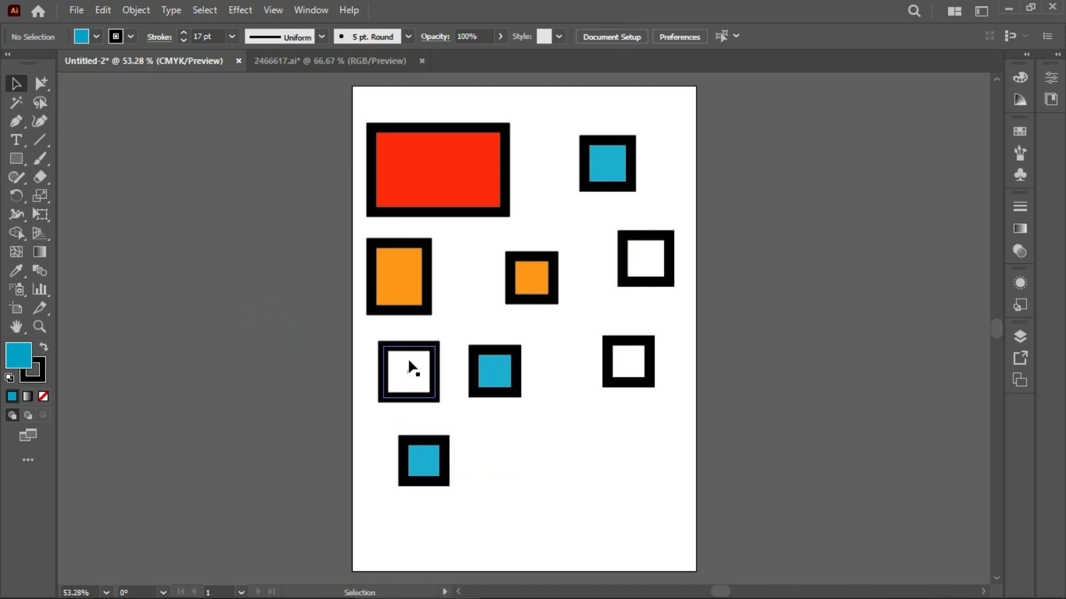
left_click(408, 362)
left_click(628, 361, "shift")
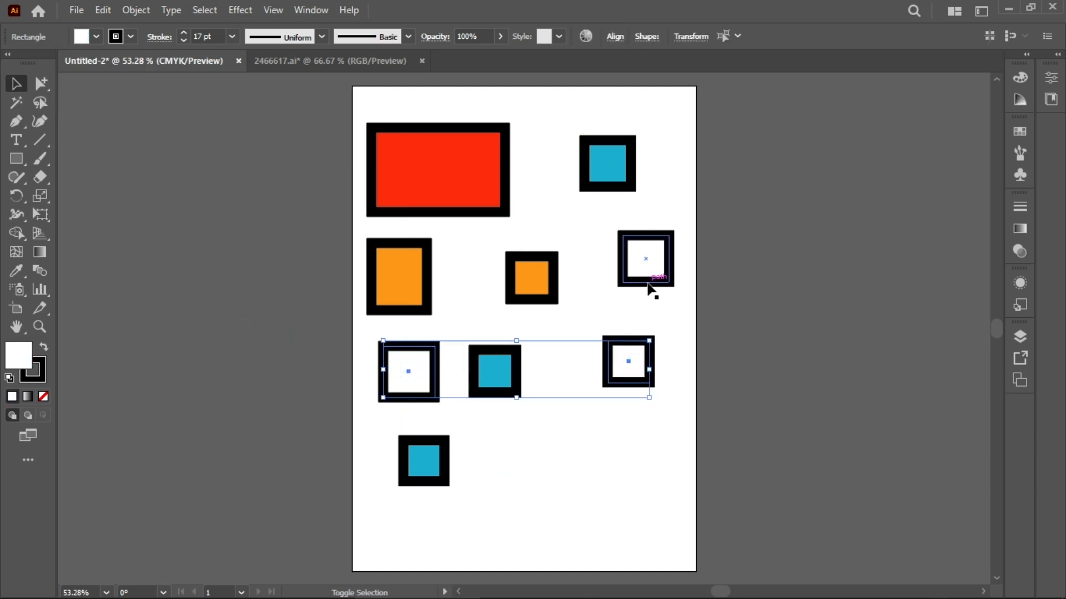
left_click(644, 275, "shift")
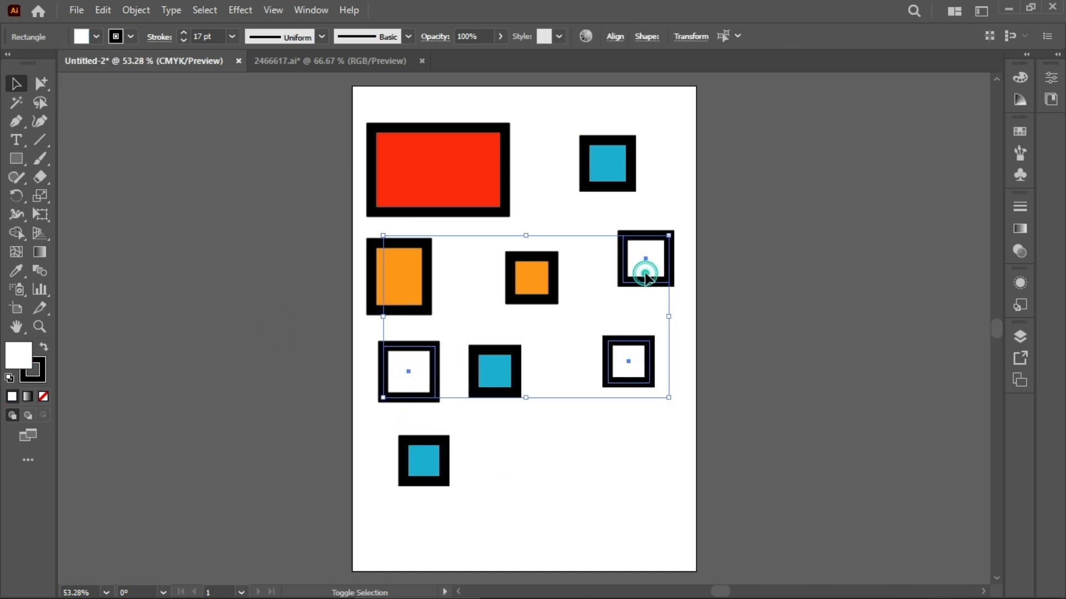
left_click(135, 39)
left_click(134, 40)
left_click(94, 39)
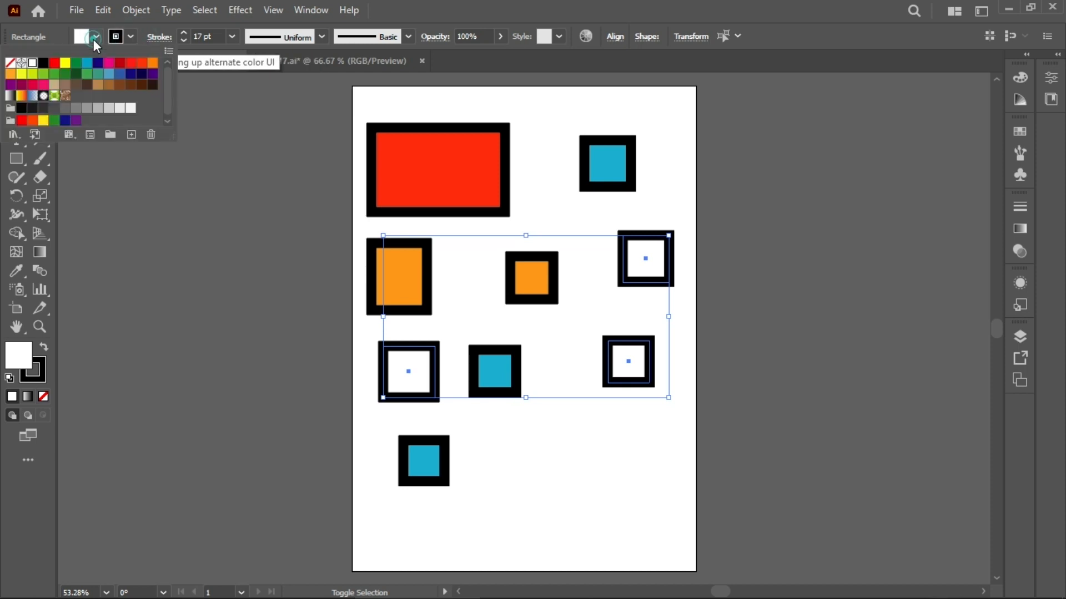
left_click(11, 84)
left_click(175, 324)
left_click(185, 228)
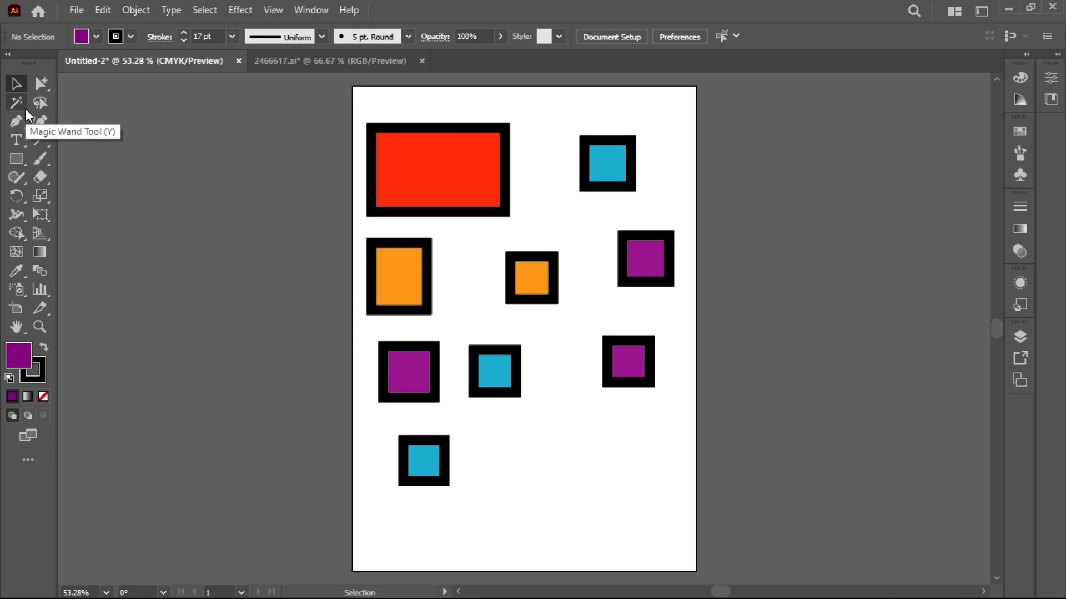
Step: Use the Magic Wand to select same-colored shapes in turn: the red, orange, blue and purple groups
left_click(25, 111)
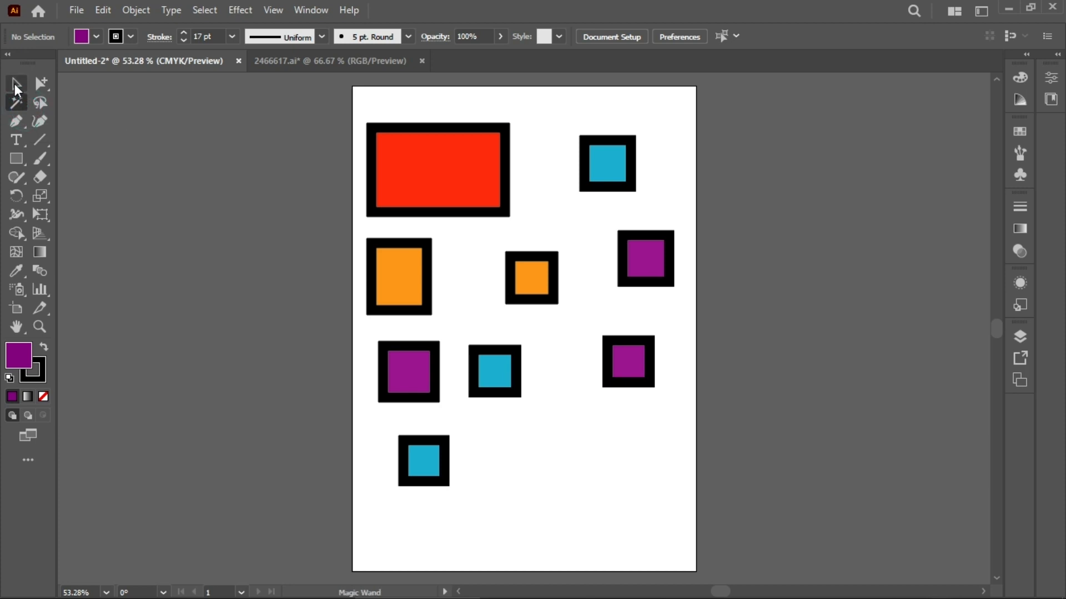
left_click(17, 85)
key("y")
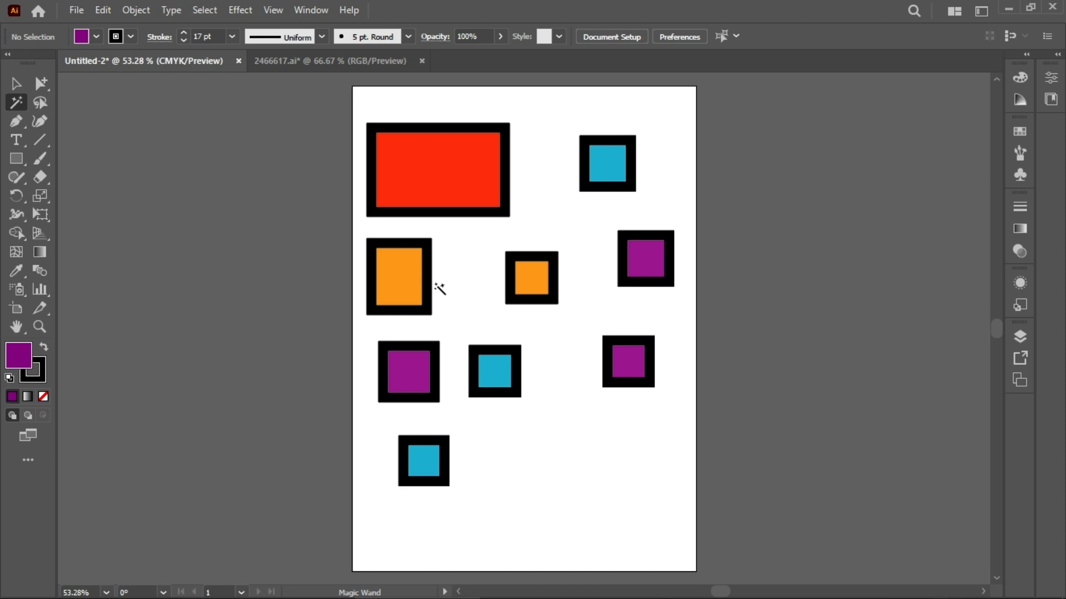
left_click(464, 185)
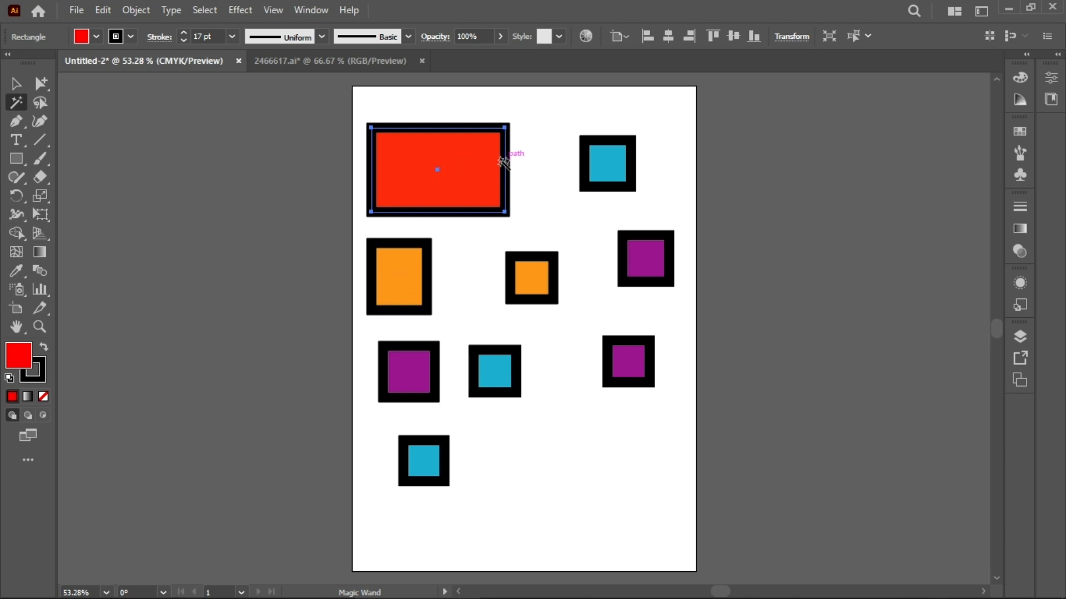
left_click(417, 282, "shift")
left_click(413, 280)
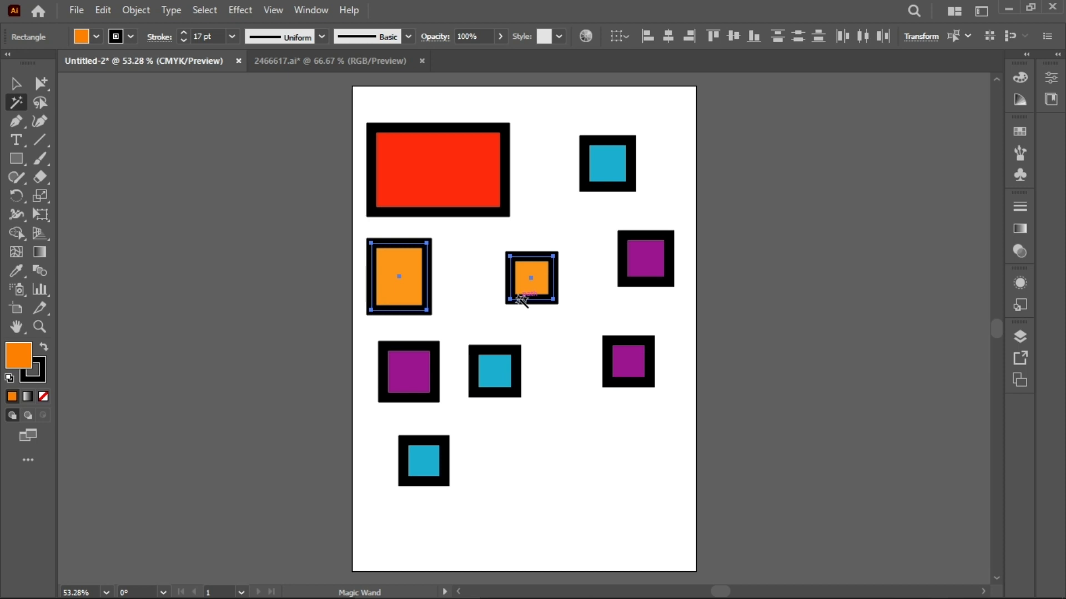
left_click(506, 379)
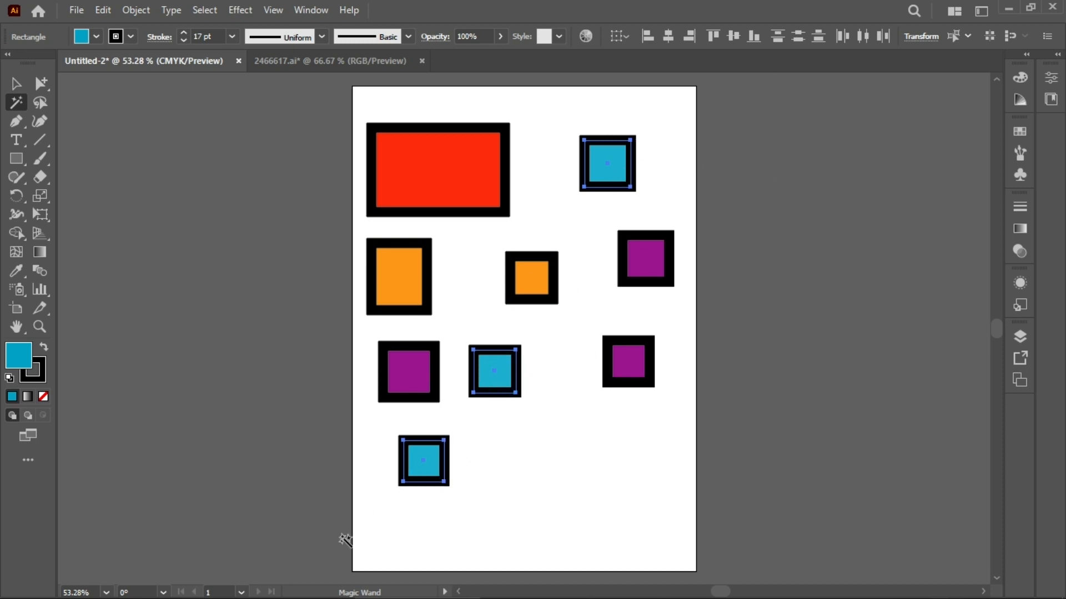
left_click(641, 268)
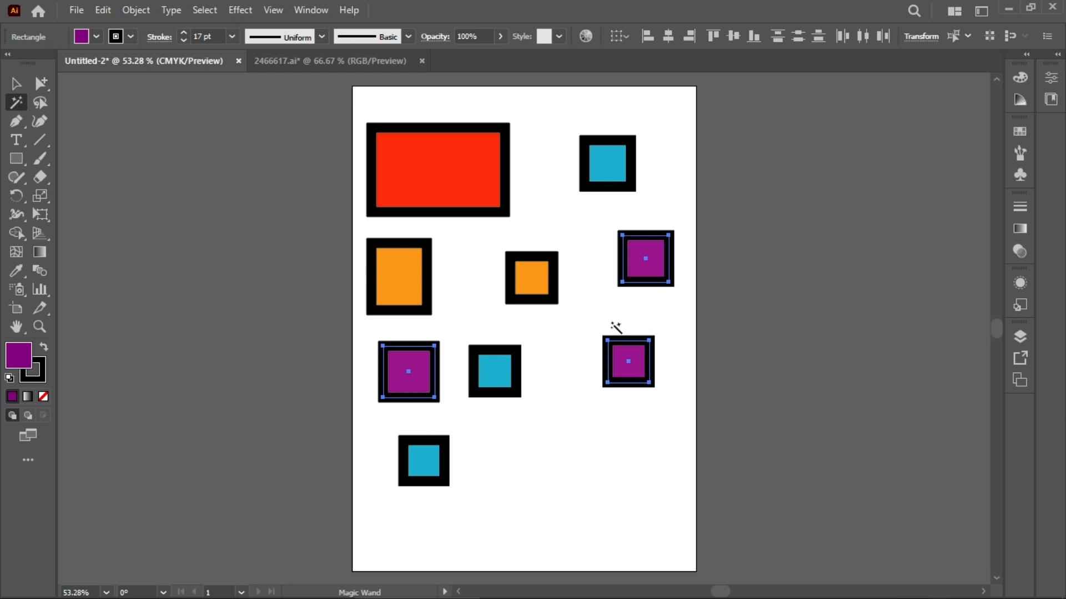
left_click(458, 185)
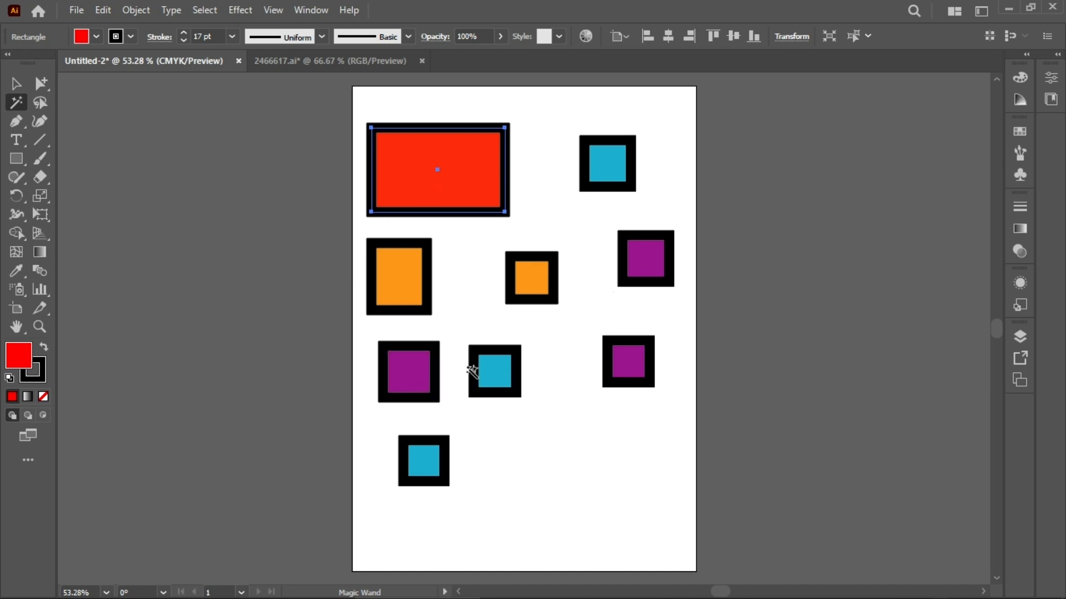
Step: Select all artwork on the artboard and delete it
left_click(15, 83)
scroll(744, 572, "down", 1)
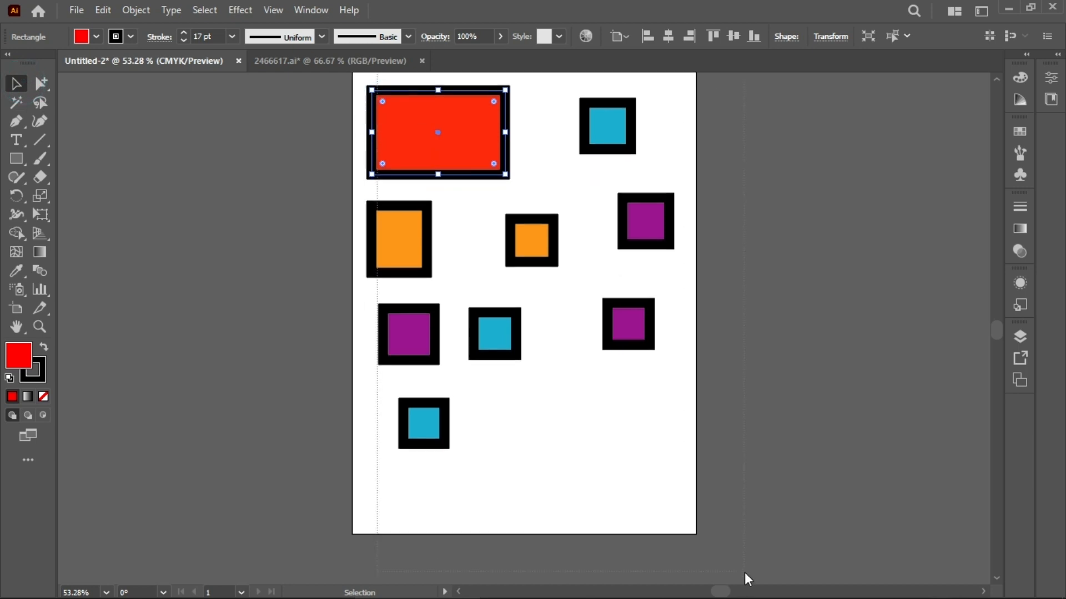
key("ctrl+a")
key("Delete")
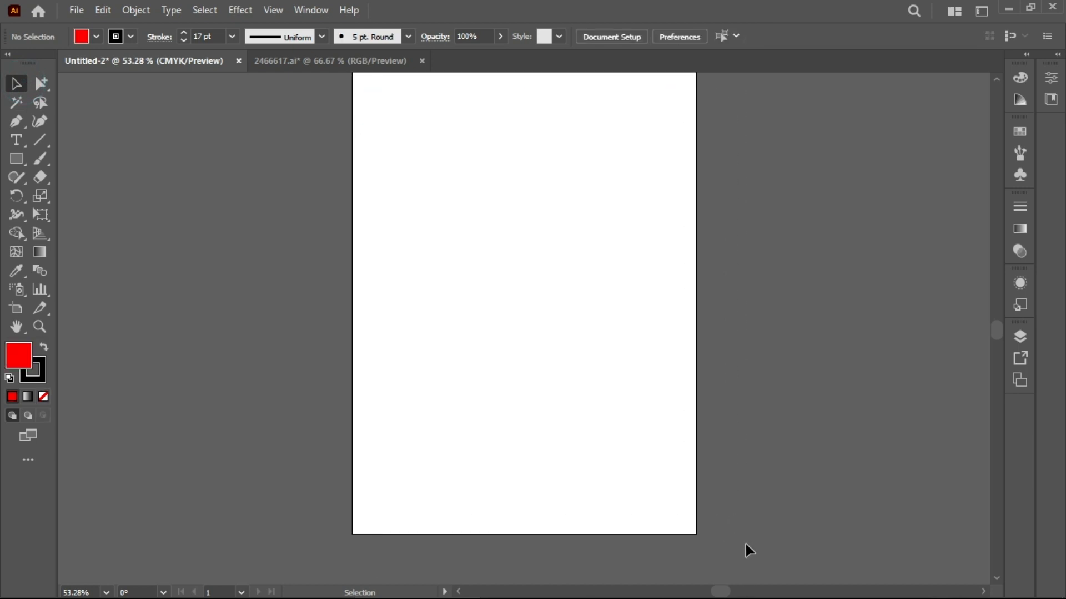
scroll(604, 447, "up", 1)
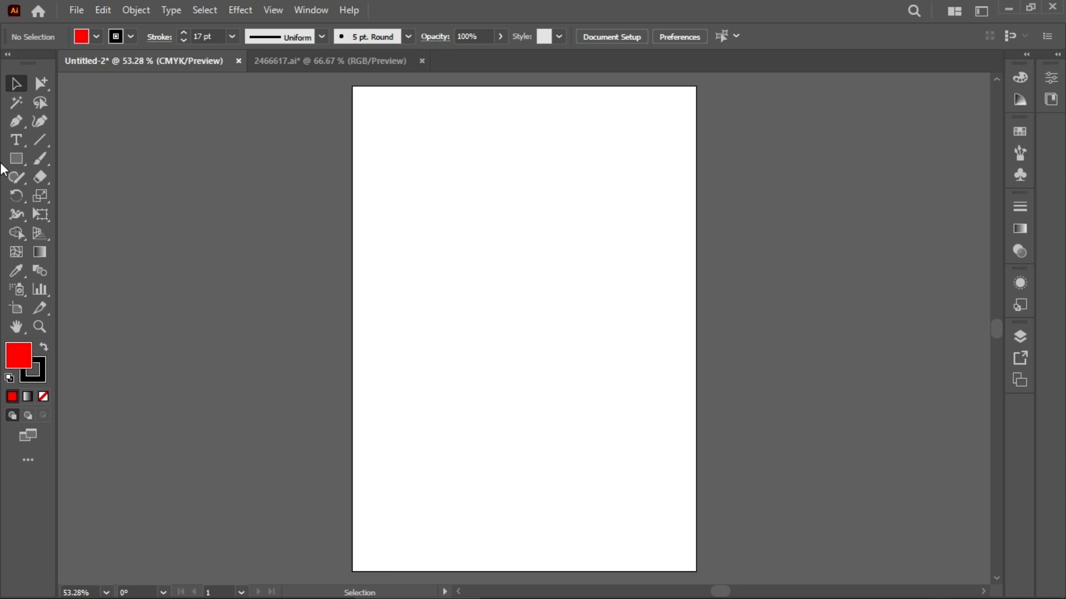
Step: Create a Lorem ipsum point text object near the top of the artboard and set its font size to 30 pt
left_click(16, 140)
left_click(448, 195)
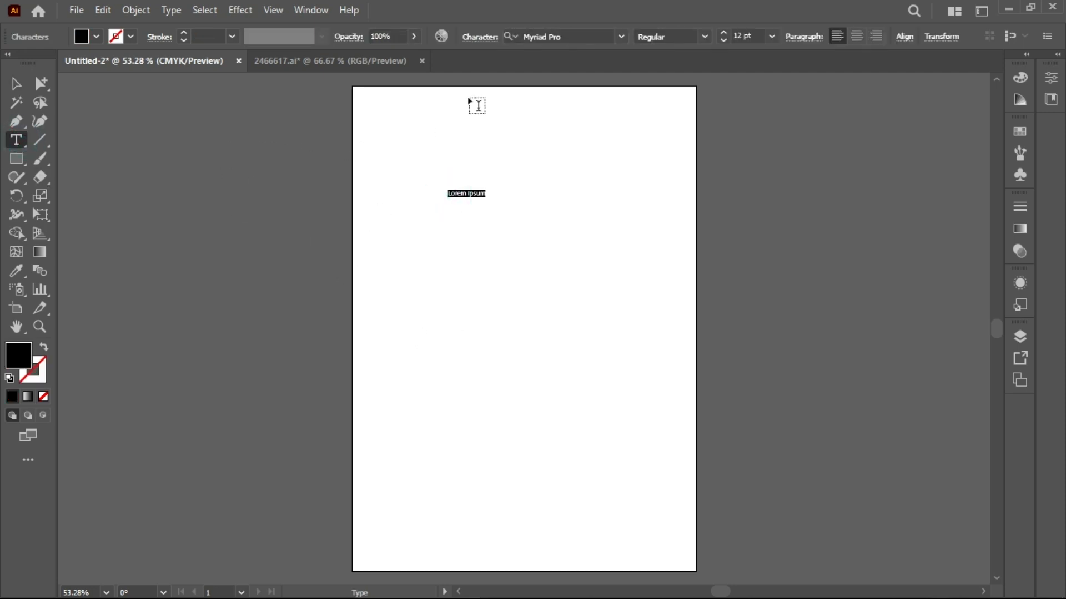
left_click(723, 32)
left_click(724, 33)
left_click(723, 33)
left_click(723, 33)
scroll(735, 32, "up", 10)
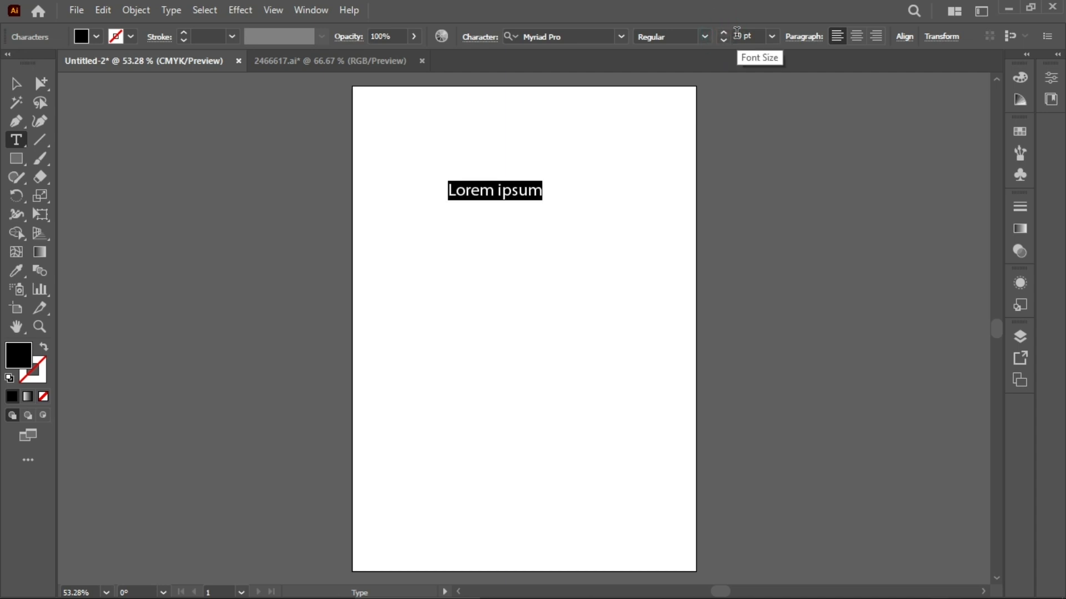
Step: Place several more Lorem ipsum point text objects down the middle of the artboard
left_click(462, 243)
left_click(453, 239)
left_click(455, 369)
left_click(459, 296)
left_click(455, 376)
left_click(457, 372)
left_click(458, 428)
left_click(456, 333)
left_click(438, 316)
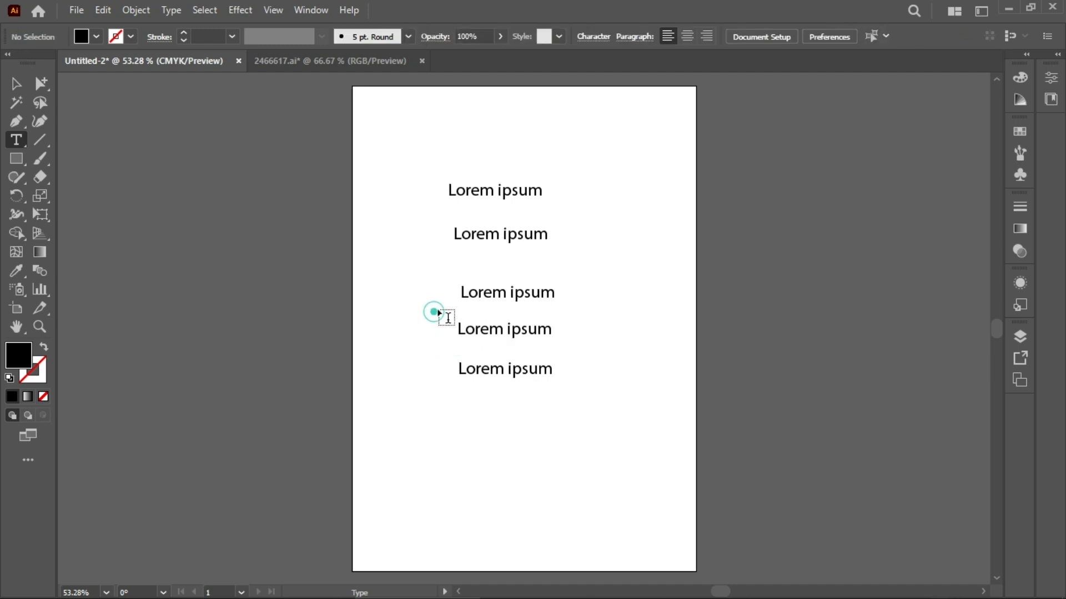
left_click(465, 265)
left_click(437, 290)
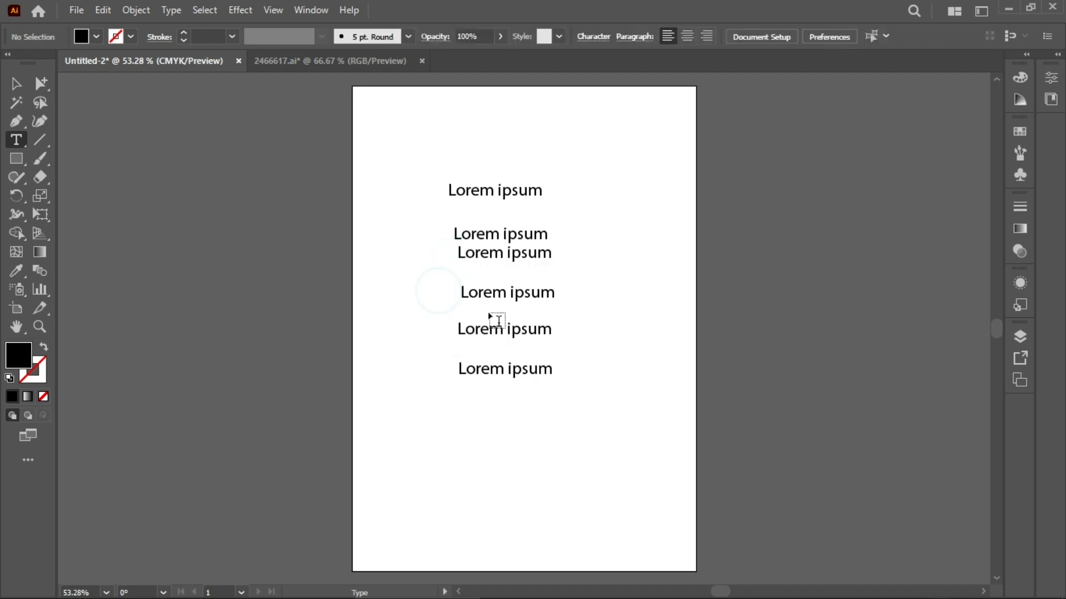
Step: Select the first, second and bottom text lines together and fill them with dark blue
left_click(16, 83)
left_click(514, 189)
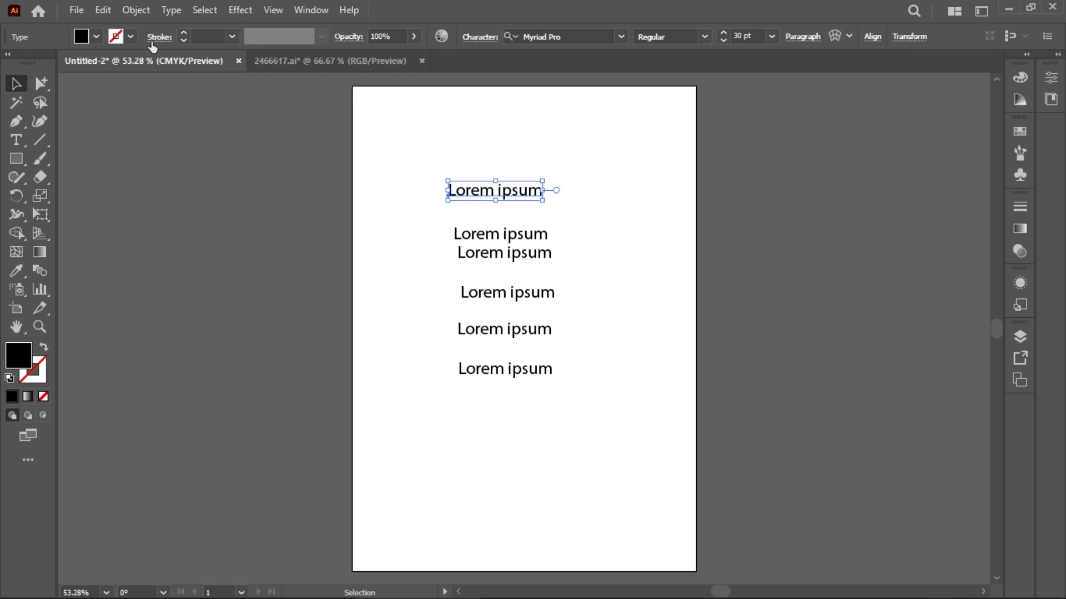
left_click(96, 37)
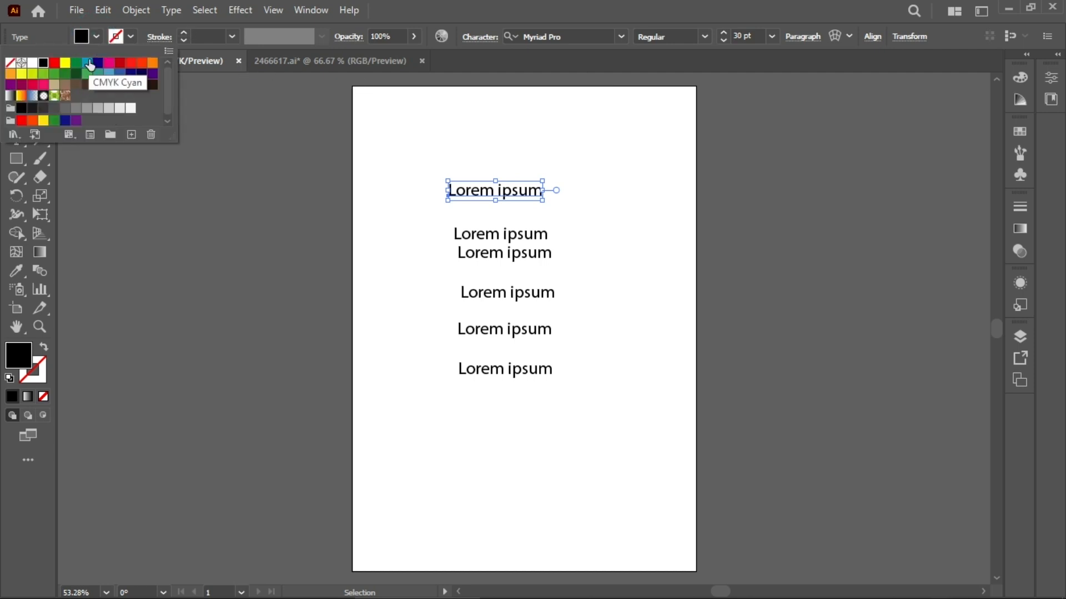
left_click(217, 167)
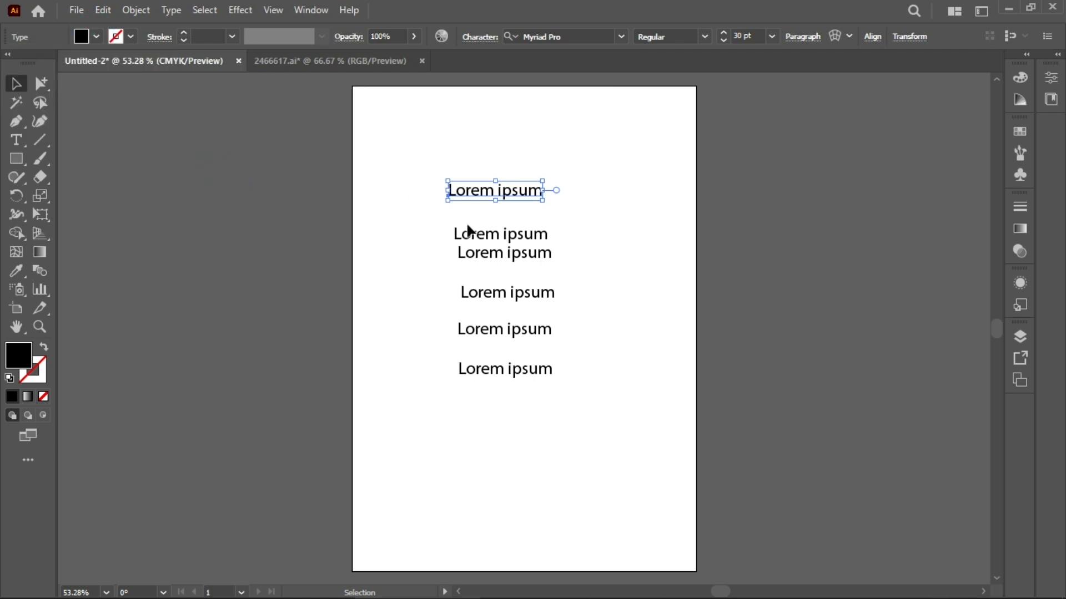
left_click(491, 236, "shift")
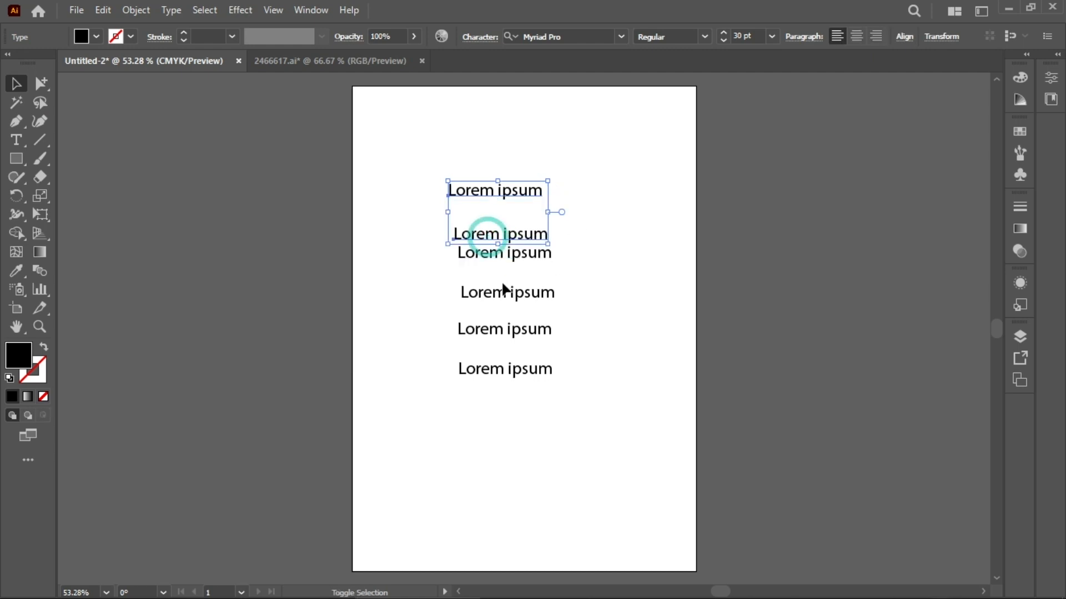
left_click(511, 370, "shift")
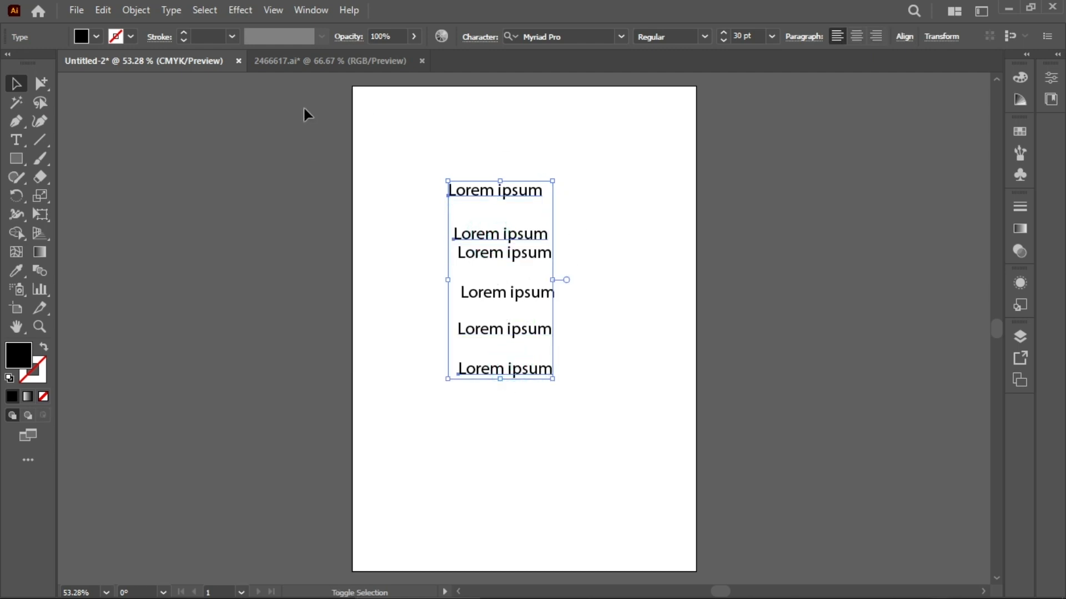
left_click(97, 36)
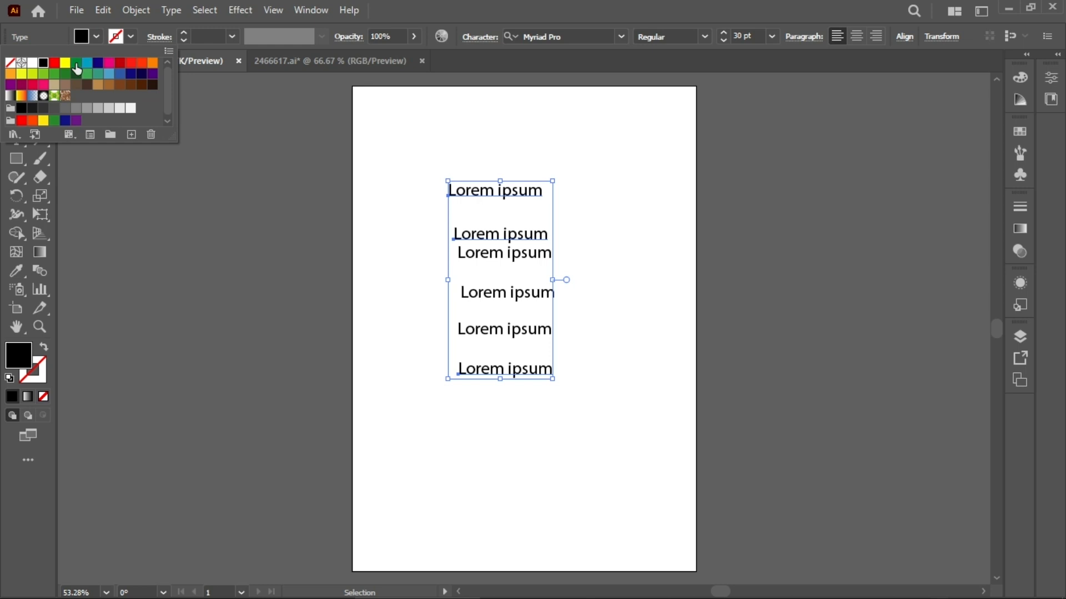
left_click(98, 62)
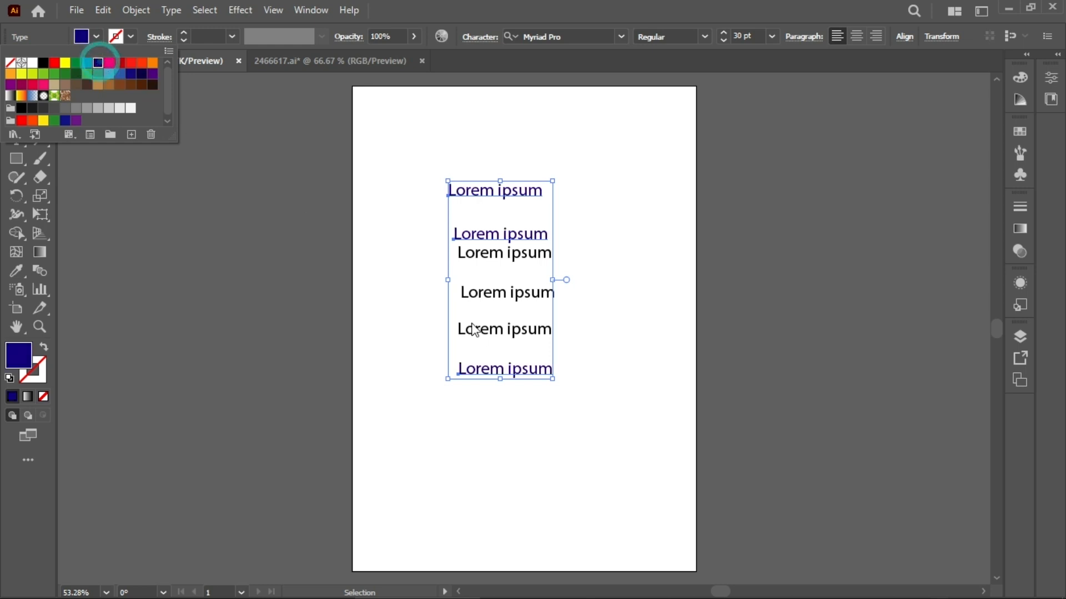
left_click(313, 312)
left_click(318, 314)
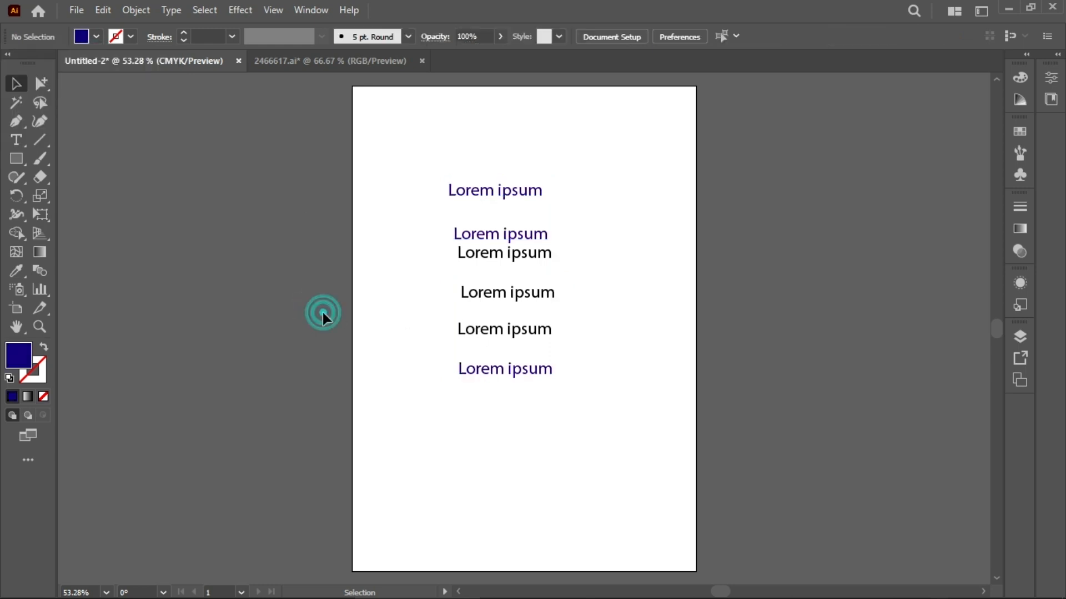
Step: Select the third and fifth text lines together and fill them with dark green
left_click(492, 257, "shift")
left_click(496, 335, "shift")
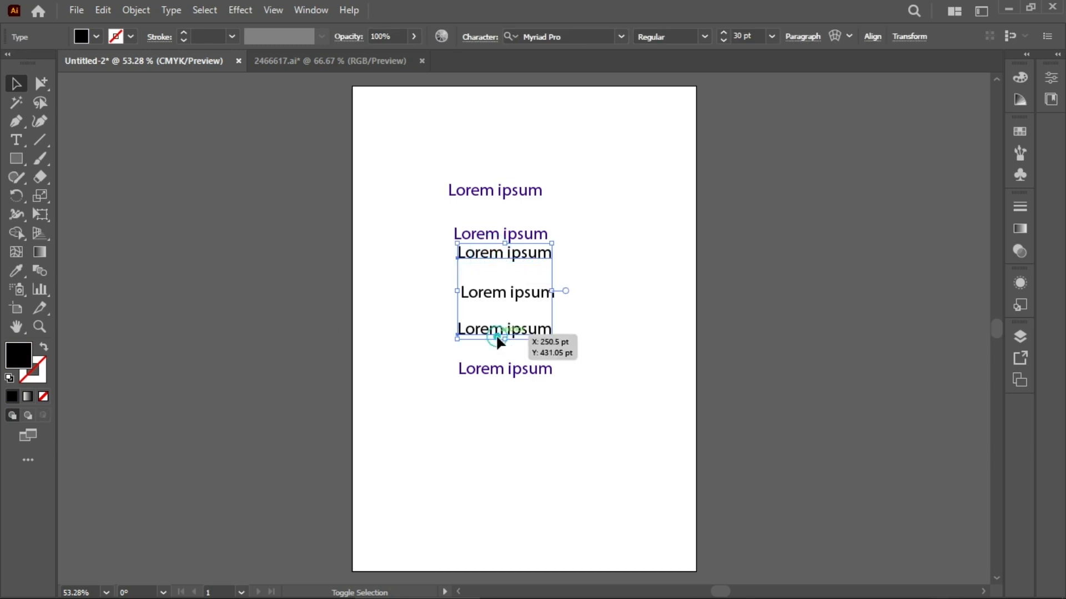
left_click(91, 42)
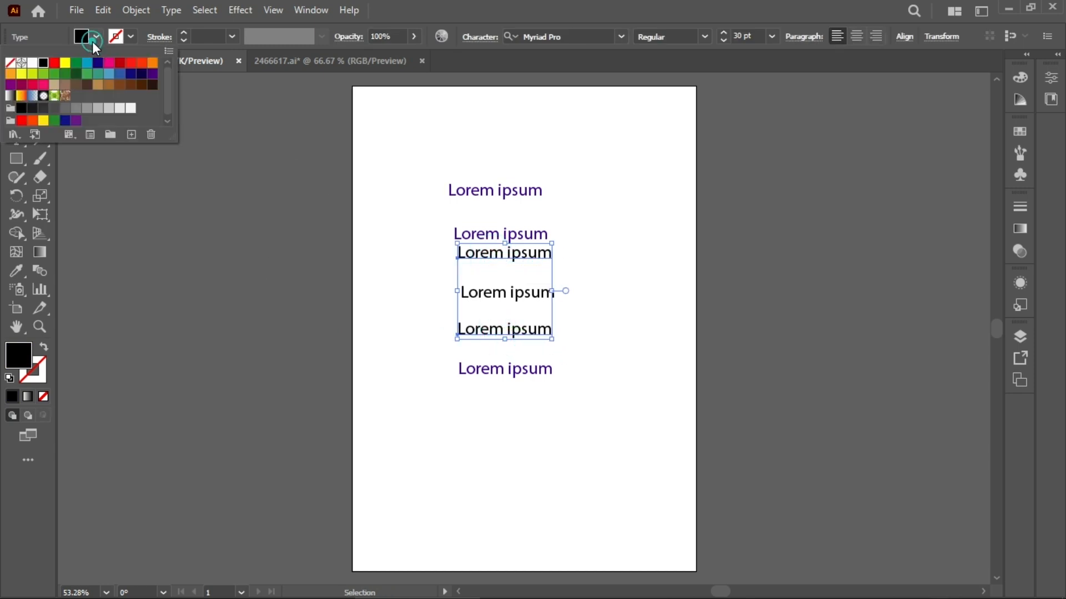
left_click(77, 74)
left_click(250, 238)
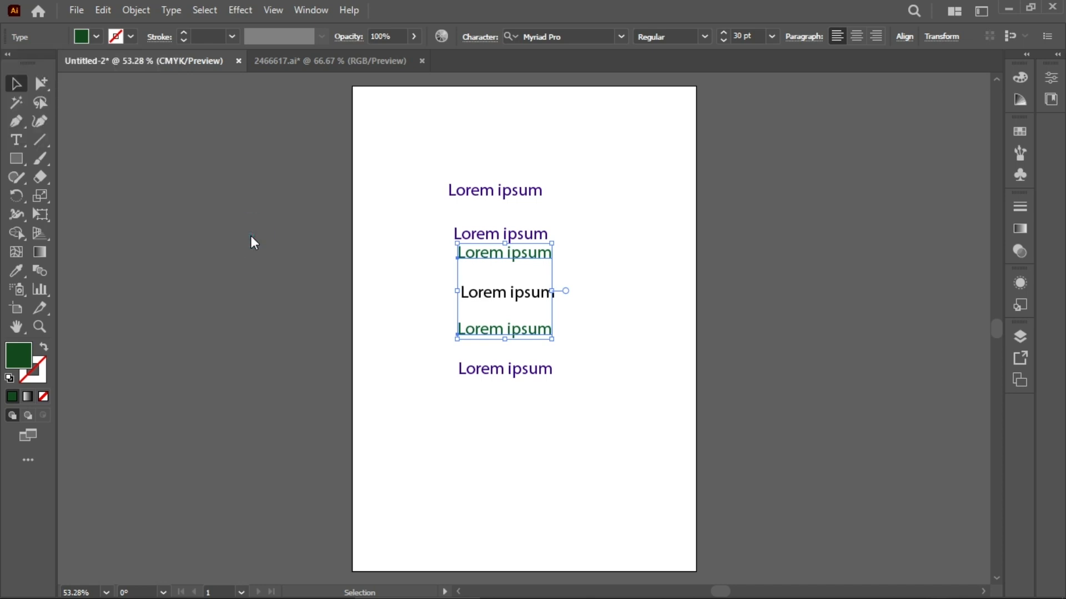
left_click(251, 237)
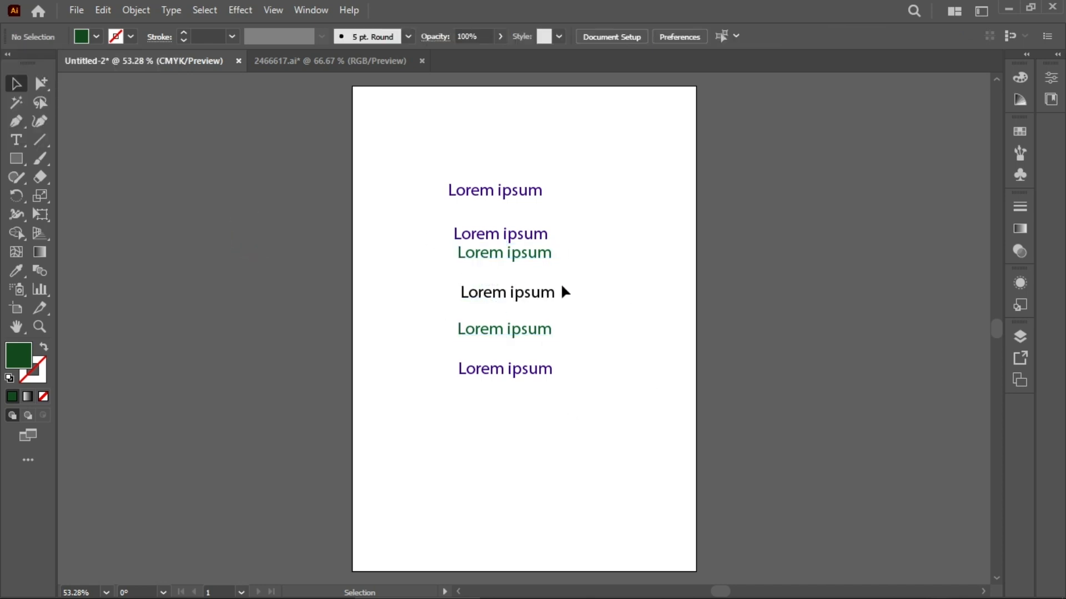
Step: Reposition the upper text lines, moving the green one down and the two blue ones slightly right
left_click_drag(494, 258, 499, 274)
left_click(488, 234)
left_click_drag(490, 237, 504, 237)
left_click_drag(495, 195, 510, 195)
left_click(790, 324)
right_click(422, 149)
left_click(521, 471)
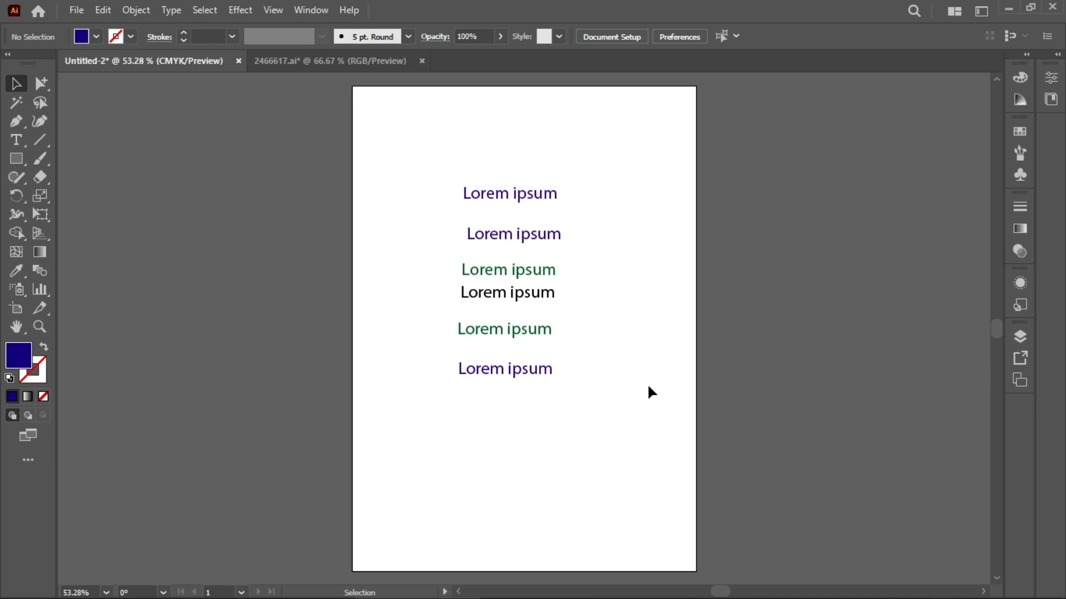
Step: Add four more Lorem ipsum text objects below the existing lines with the Type tool
left_click(16, 139)
left_click(453, 405)
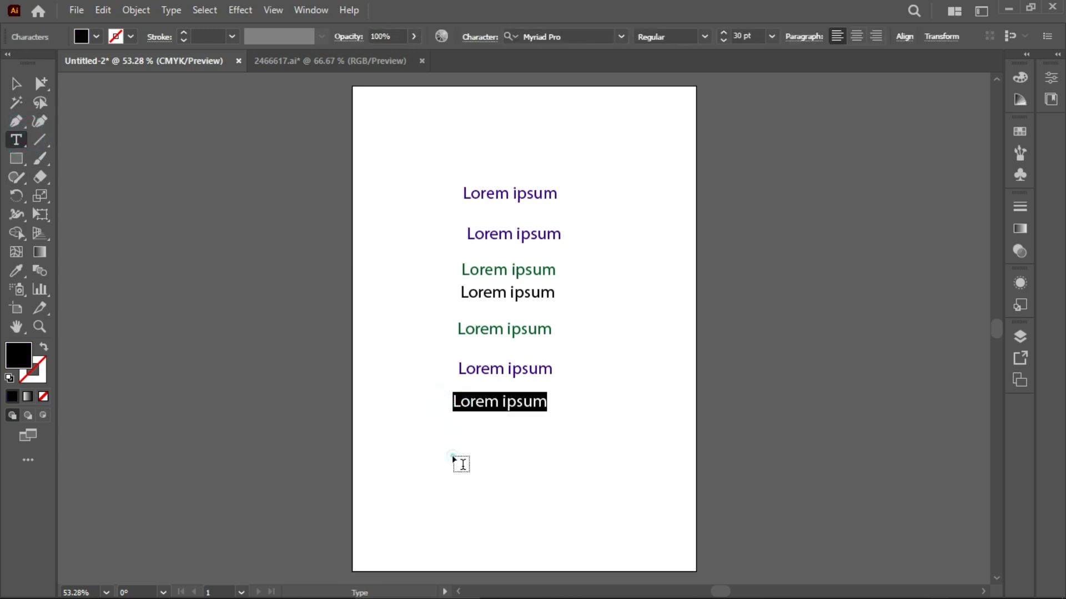
left_click(455, 438)
left_click(466, 490, "ctrl")
left_click(470, 496)
left_click(473, 540, "ctrl")
left_click(473, 540)
right_click(258, 276)
left_click(211, 241)
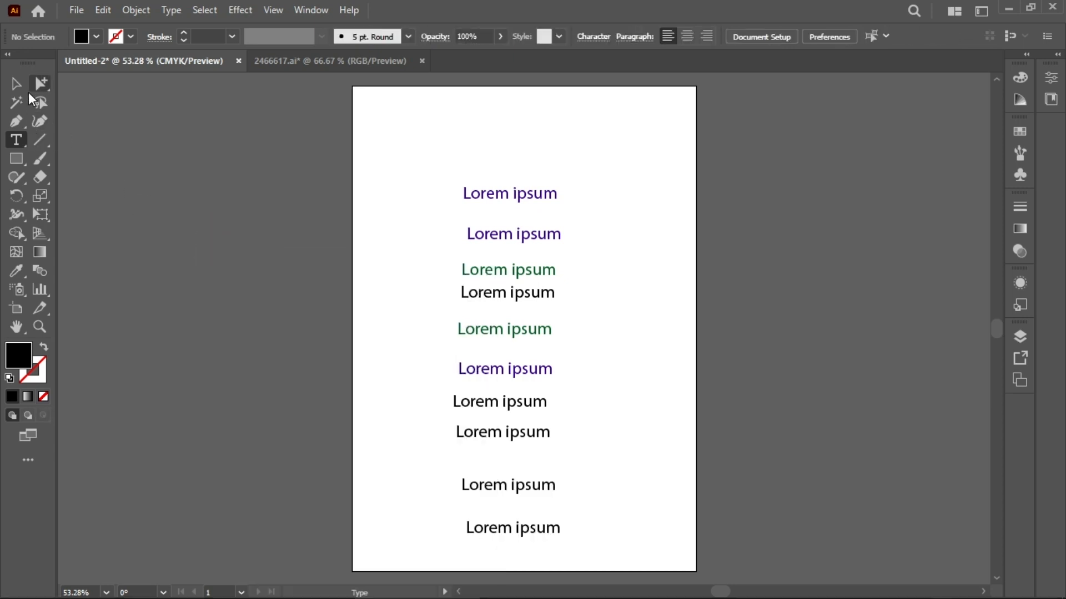
left_click(16, 84)
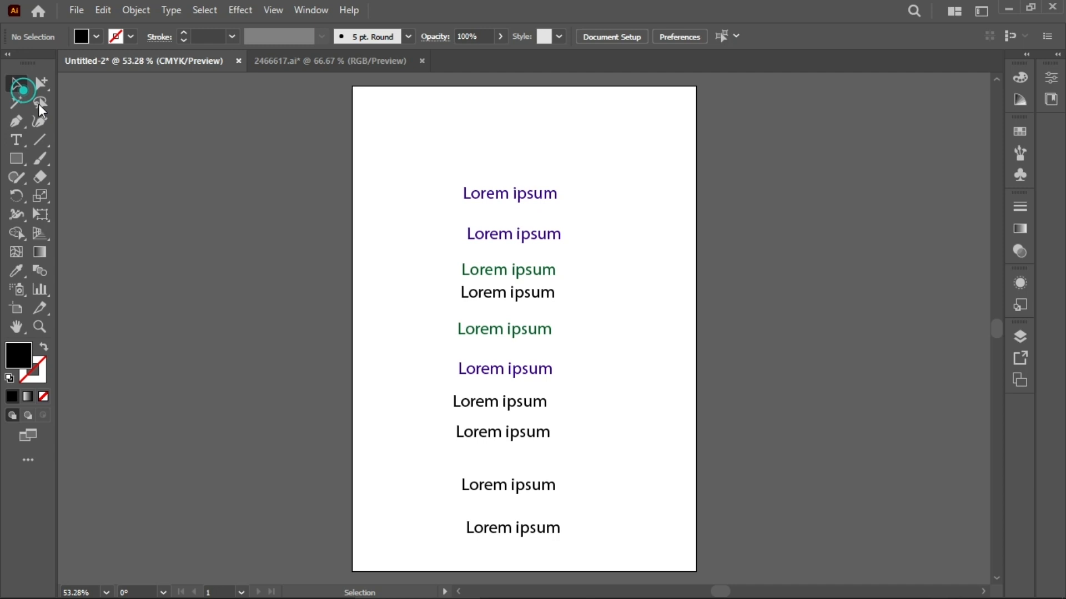
Step: Select the seventh and ninth text lines together and fill them with red
left_click(510, 409)
left_click(531, 481, "shift")
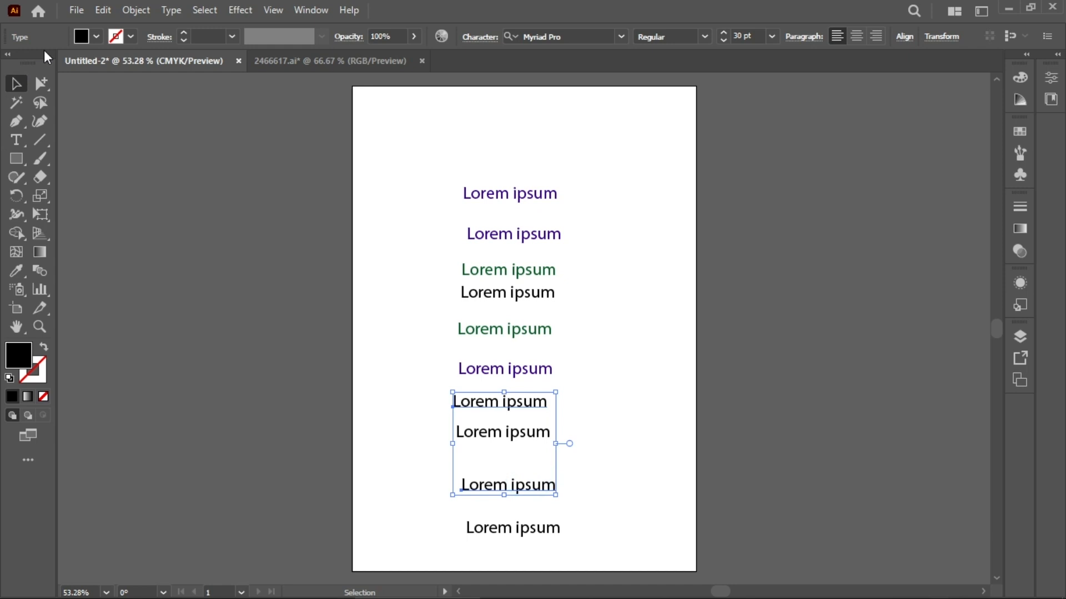
left_click(96, 36)
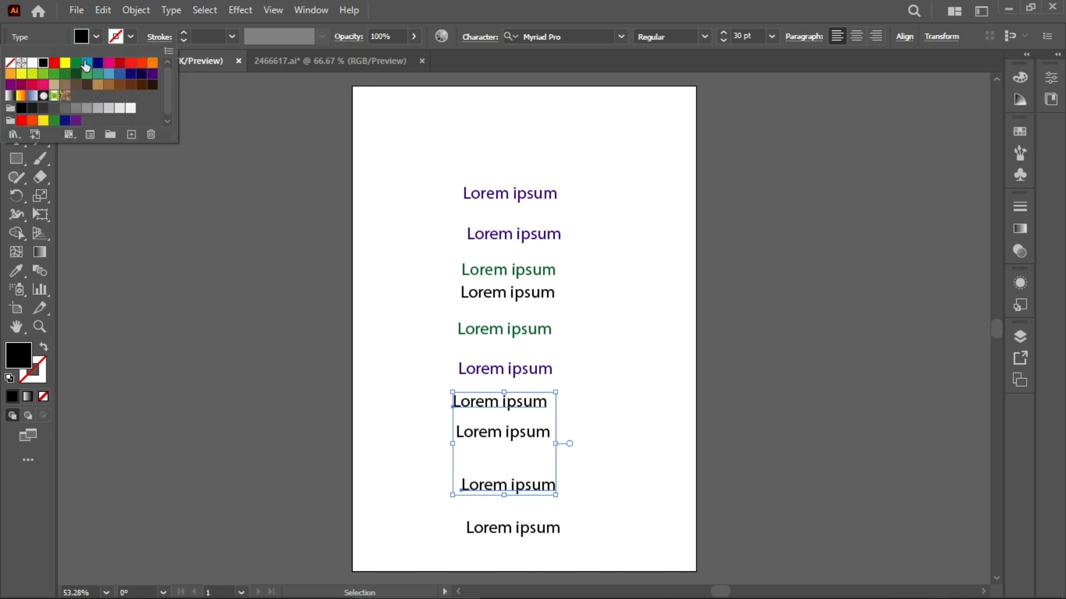
left_click(131, 69)
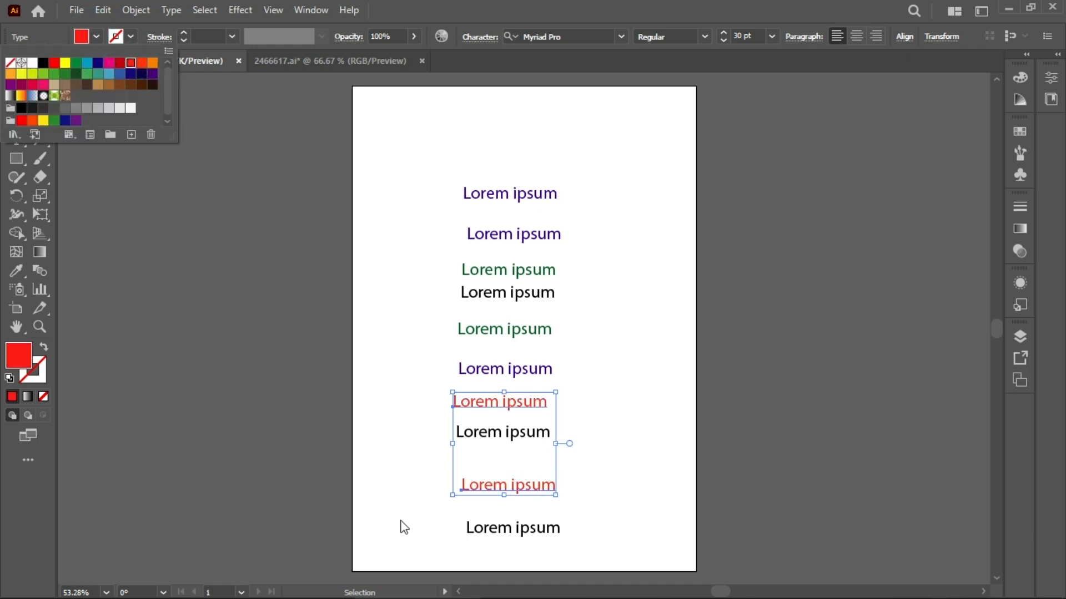
left_click(269, 449)
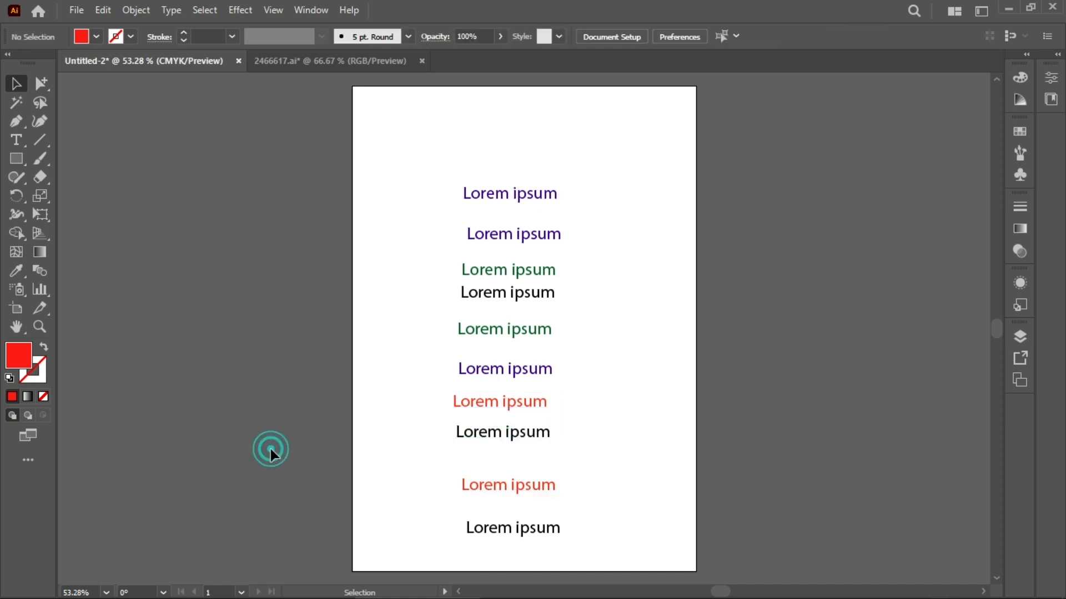
Step: Select the eighth and bottom text lines together and fill them with dark gray
left_click(480, 436, "shift")
left_click(516, 526, "shift")
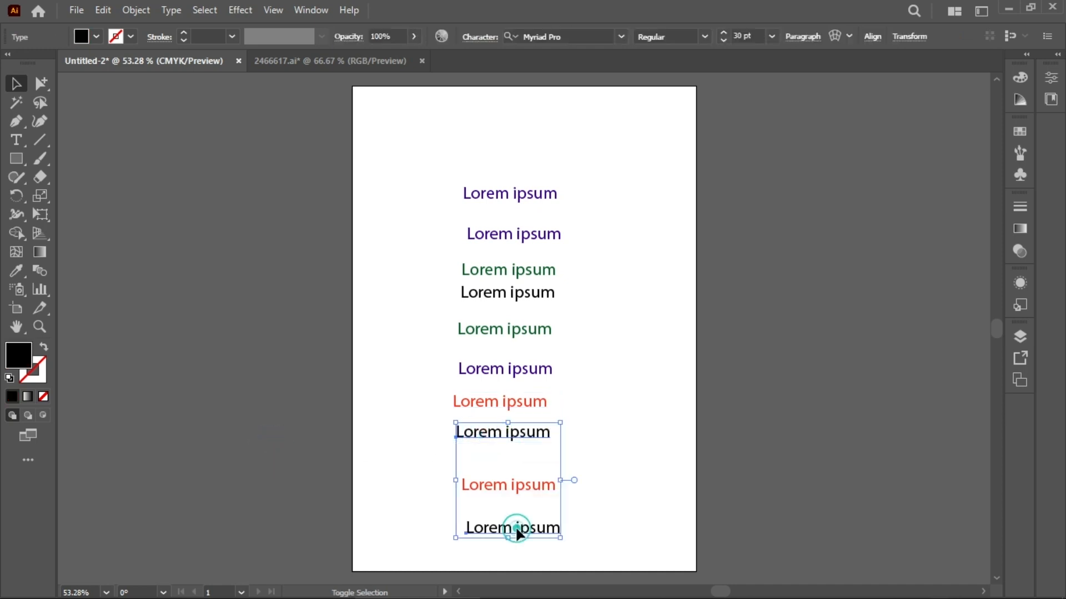
left_click(96, 37)
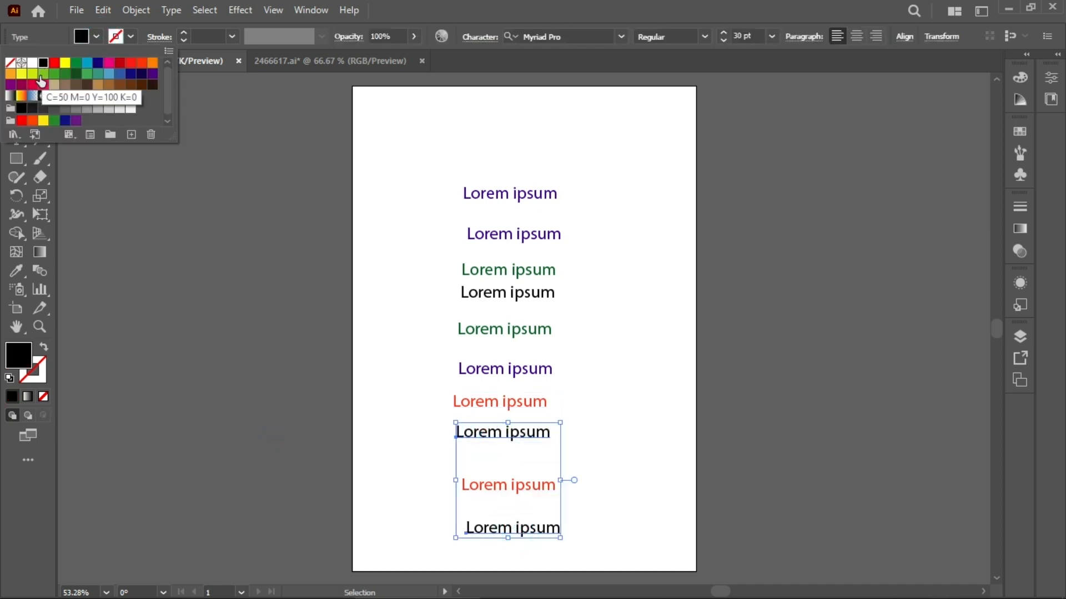
left_click(54, 108)
left_click(191, 288)
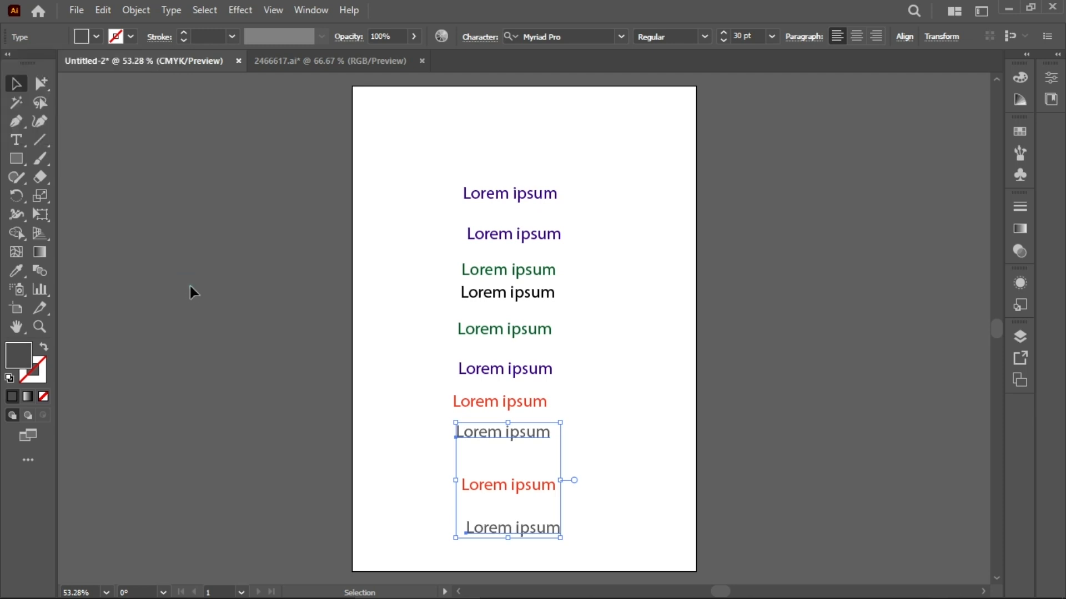
left_click(190, 285)
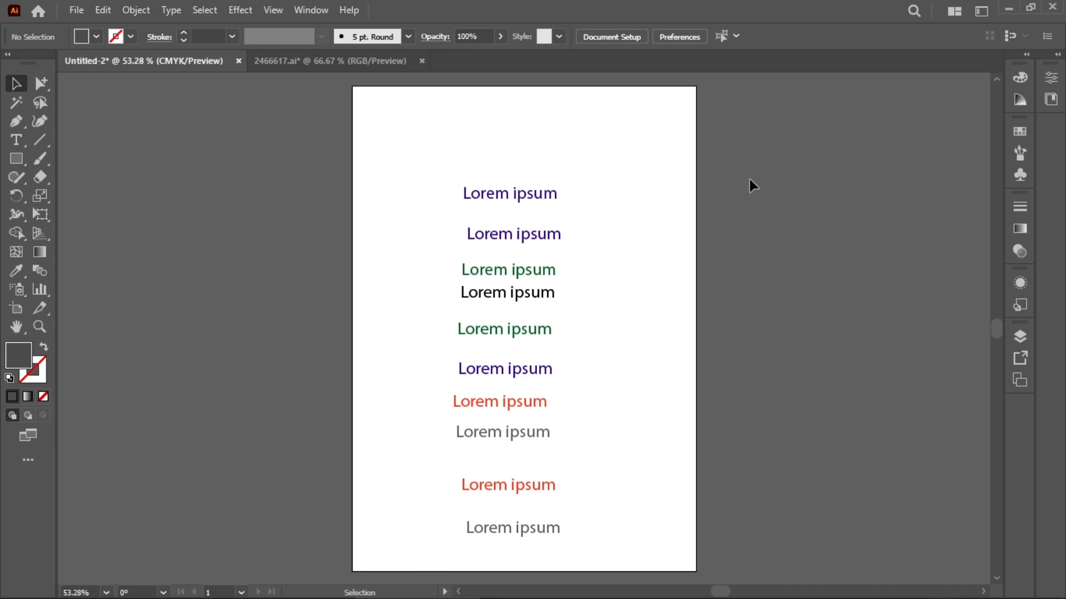
Step: Select all the text lines and convert them to outlines
left_click_drag(513, 99, 536, 542)
right_click(538, 218)
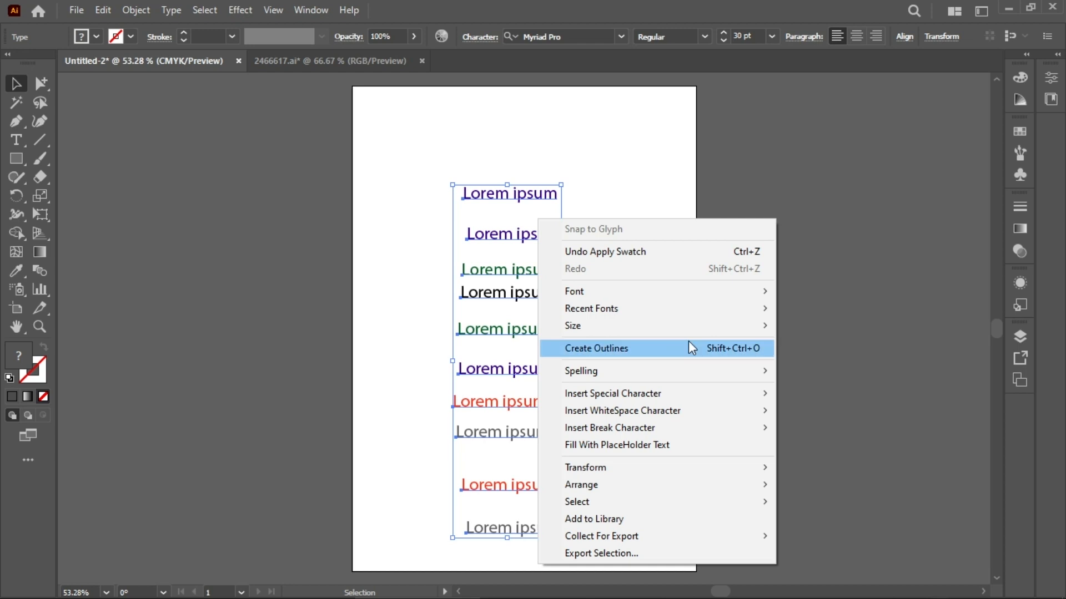
left_click(711, 343)
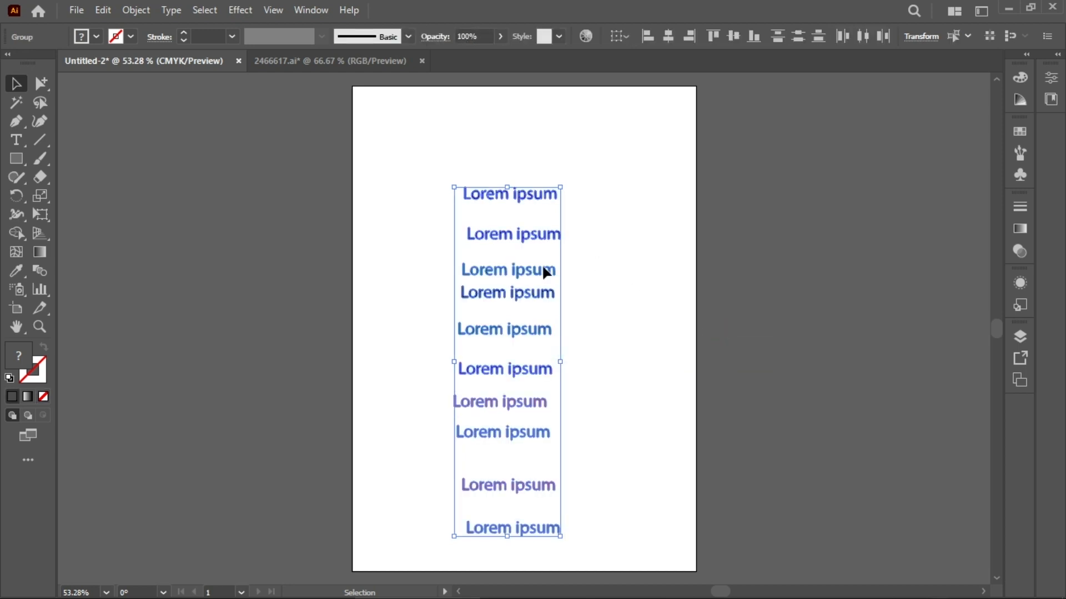
left_click(652, 335)
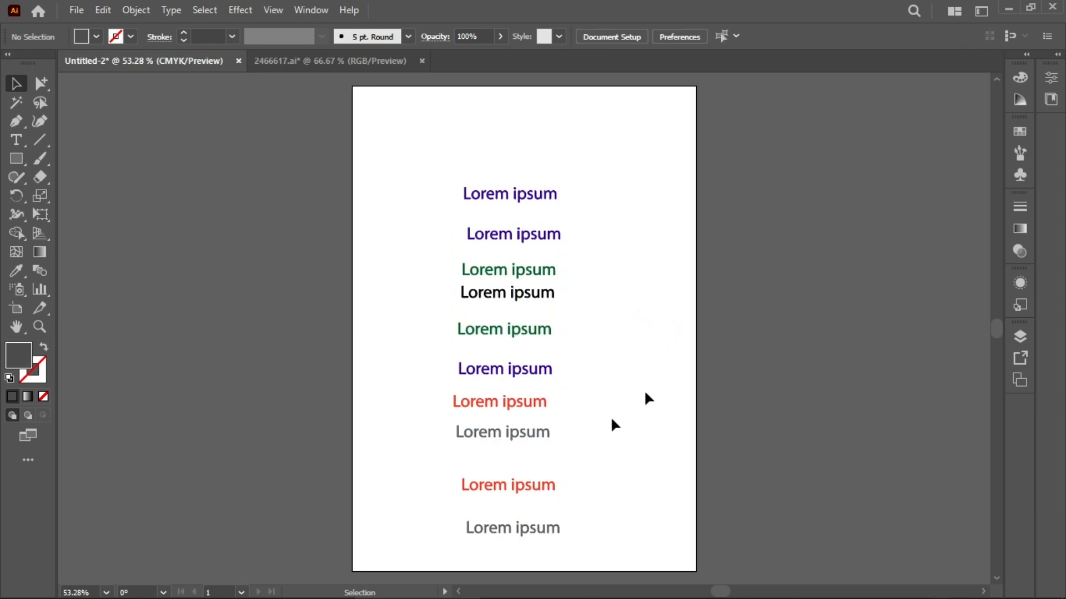
Step: Use the Magic Wand to select the outlined lines by colour in turn: blue, green, red, gray and black
left_click(16, 102)
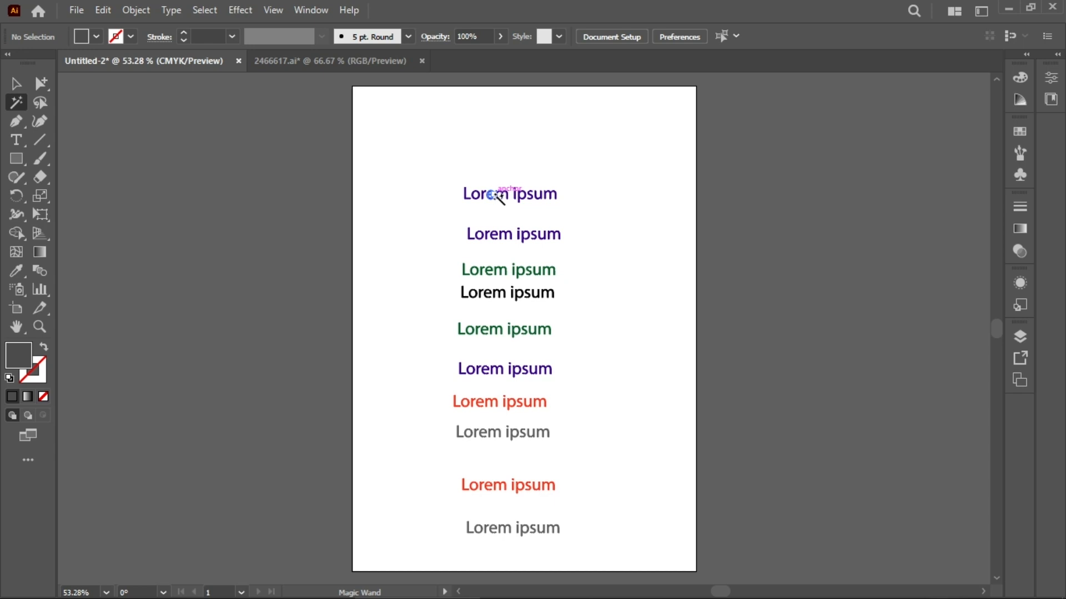
left_click(495, 195)
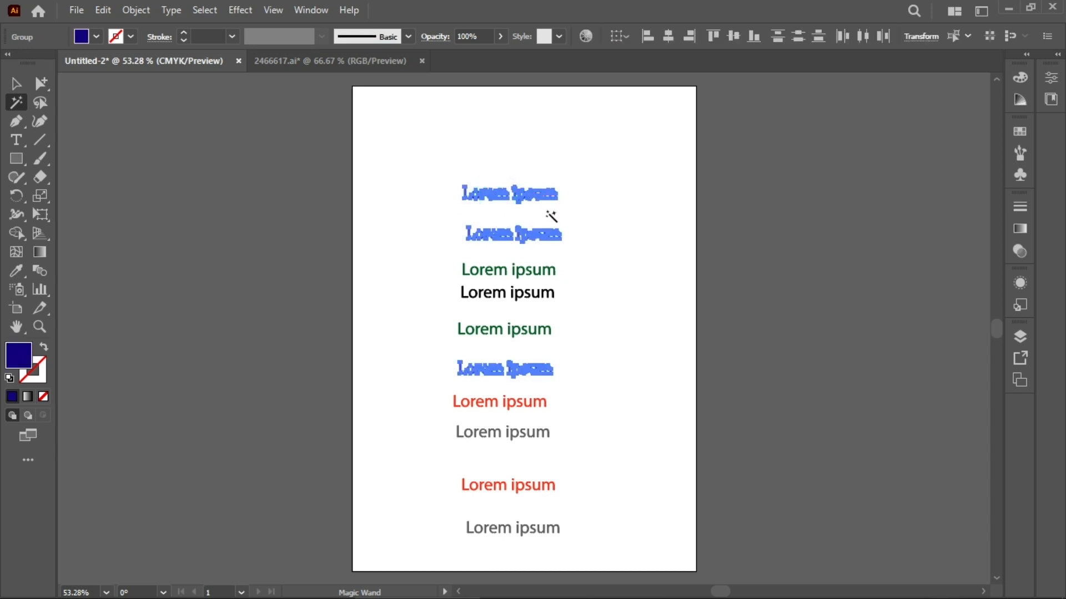
left_click(552, 272)
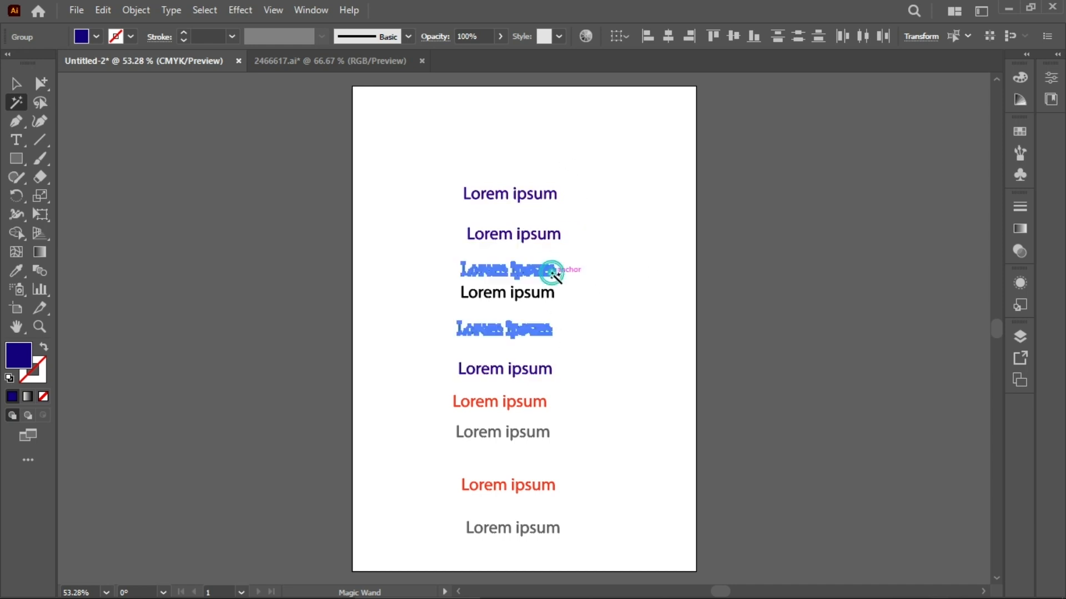
left_click(549, 368)
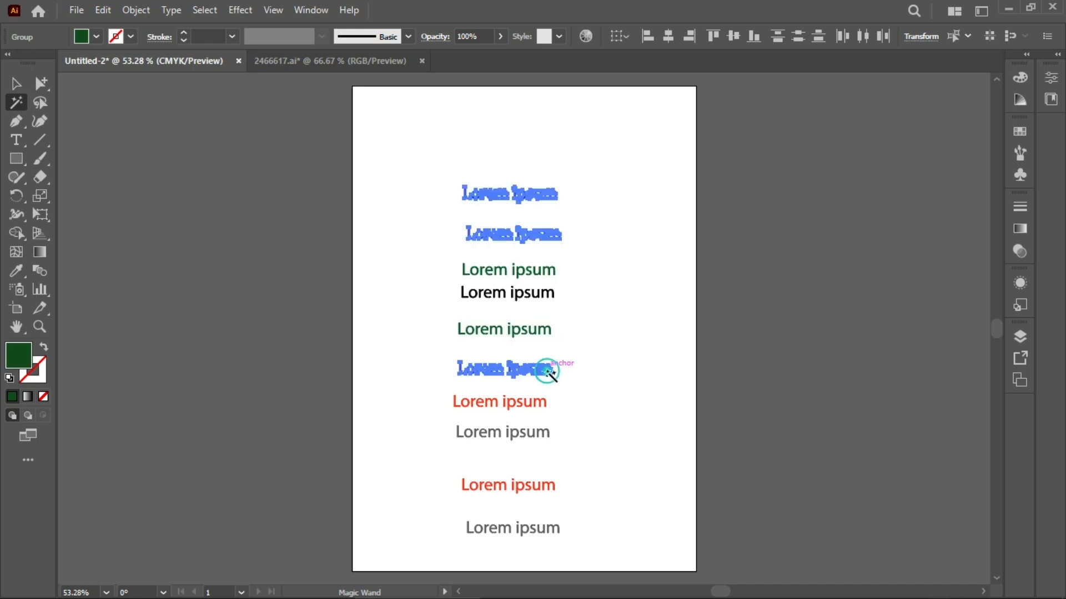
left_click(543, 405)
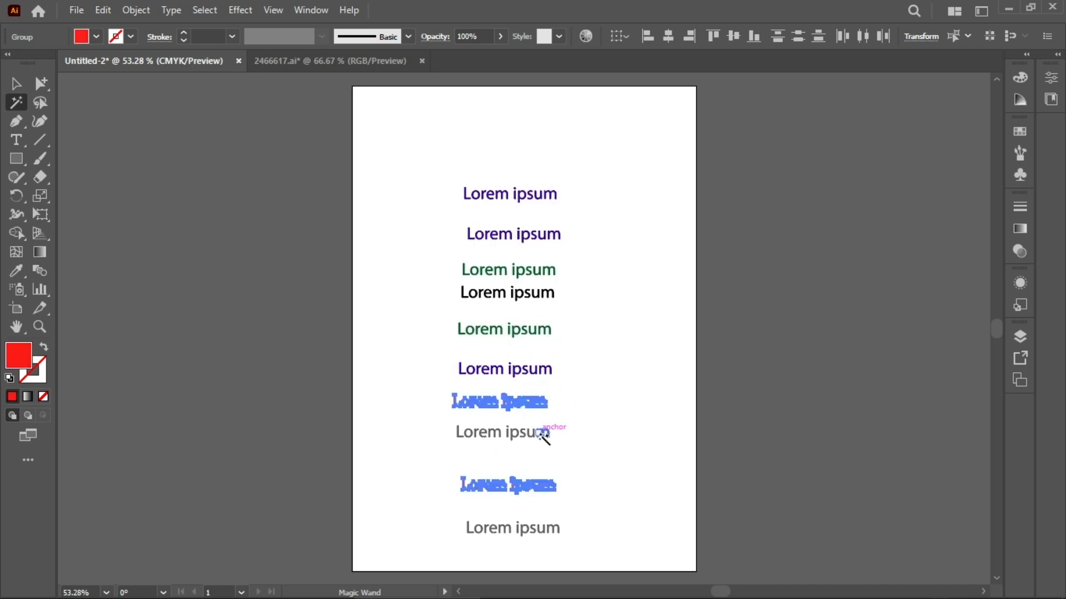
left_click(543, 435)
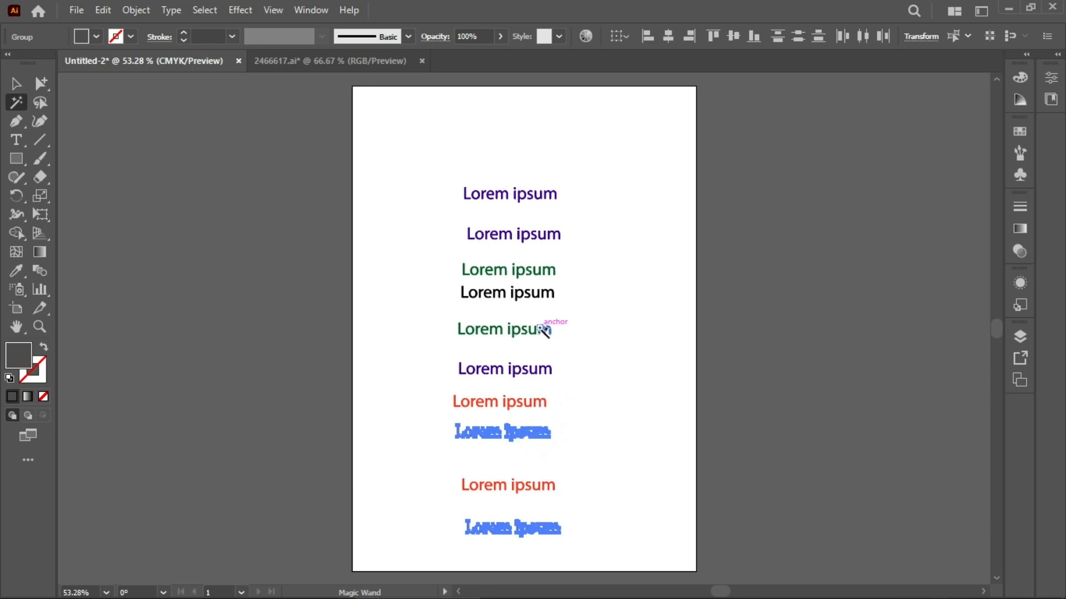
left_click(538, 297)
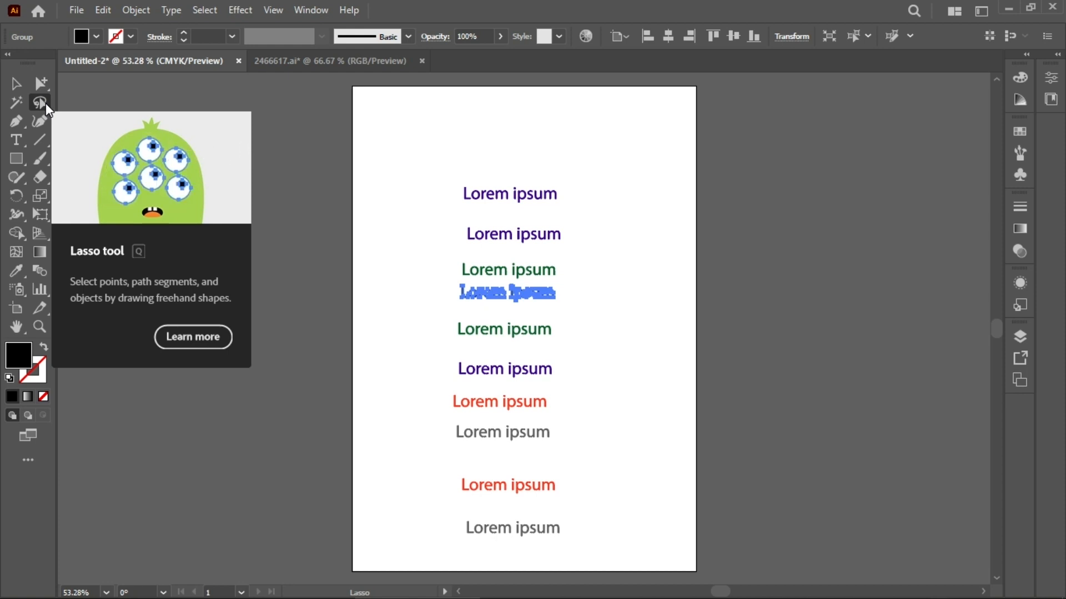
left_click(181, 103)
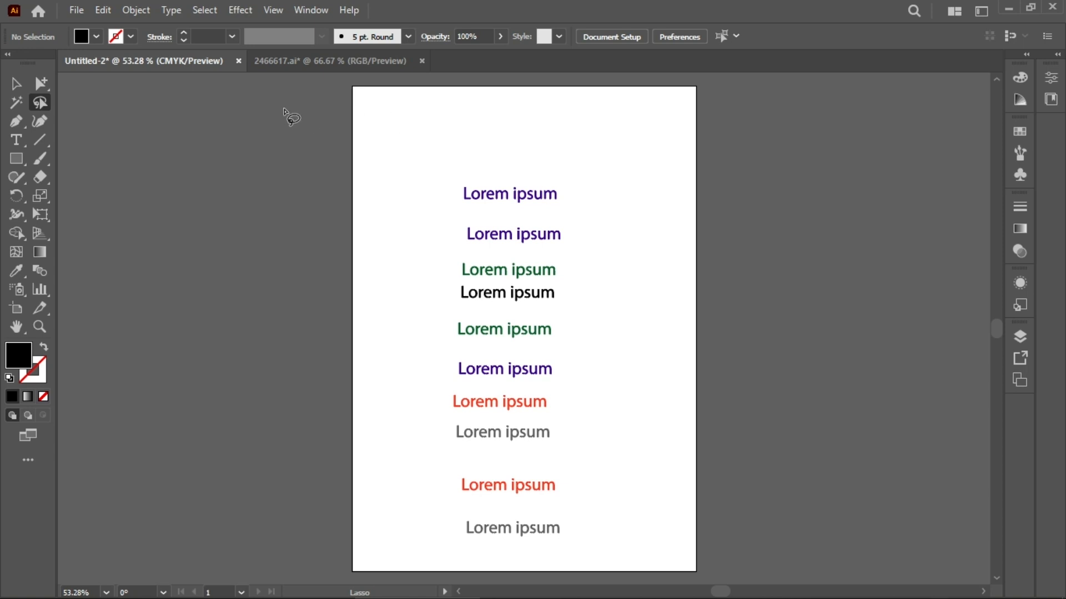
Step: Undo all the text edits back to the single original Lorem ipsum text object
key("ctrl+z")
key("ctrl+z")
key("ctrl+z")
key("ctrl+z")
key("ctrl+z")
key("ctrl+z")
key("ctrl+z")
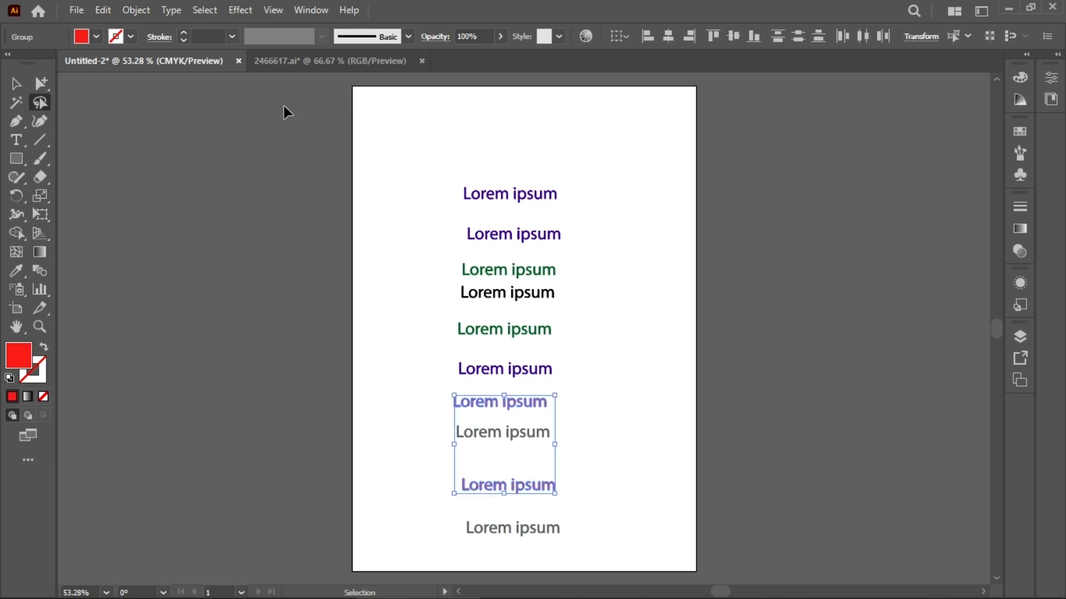
key("ctrl+z")
key("ctrl+z")
key("ctrl+z")
key("ctrl+z")
key("ctrl+z")
key("ctrl+z")
key("ctrl+z")
key("ctrl+z")
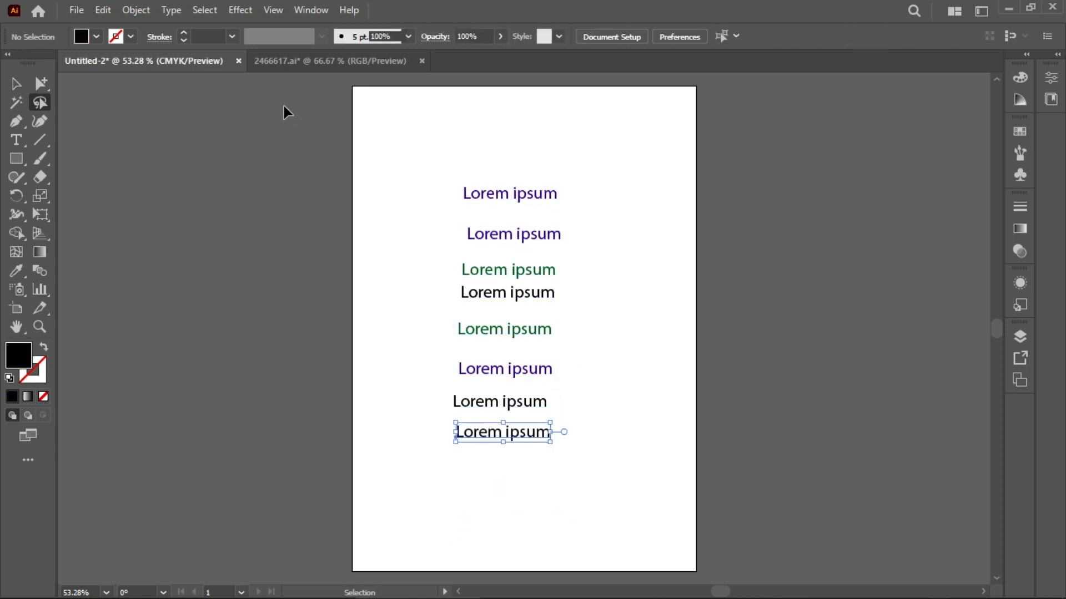
key("ctrl+z")
key("ctrl+z")
key("ctrl+z")
key("ctrl+z")
key("ctrl+z")
key("ctrl+z")
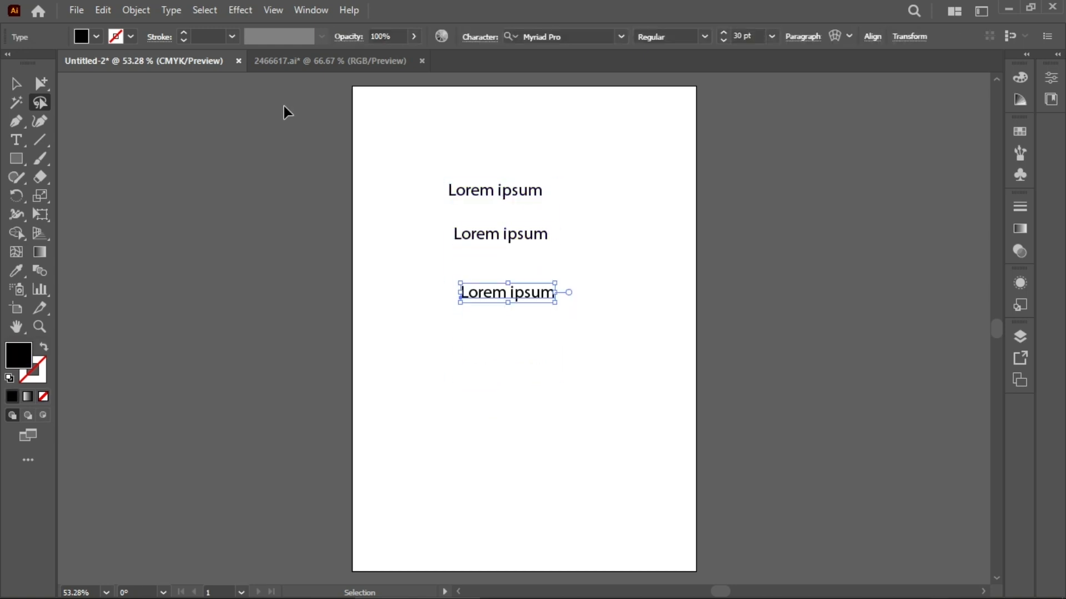
key("ctrl+z")
key("ctrl+z")
key("ctrl+z")
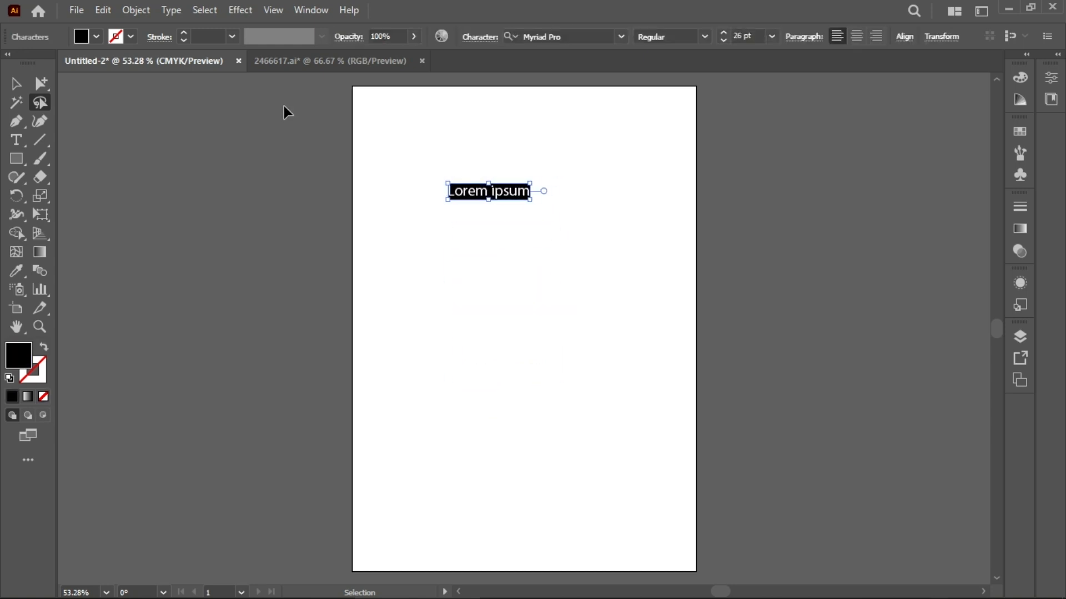
key("ctrl+z")
key("ctrl+z")
key("ctrl+z")
key("ctrl+z")
key("ctrl+z")
key("ctrl+z")
key("ctrl+z")
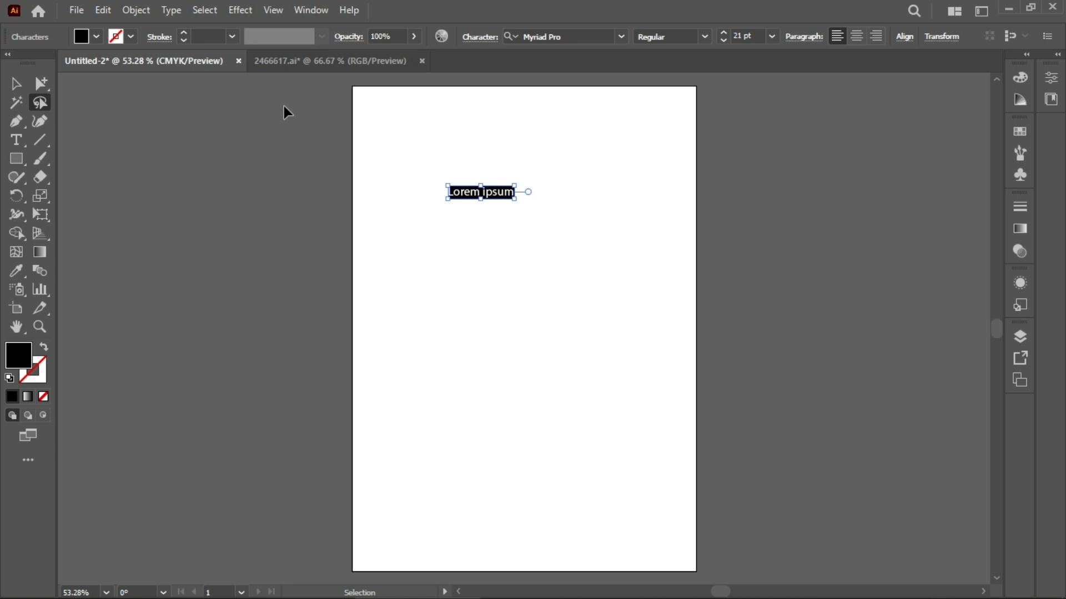
Step: Draw four more stroked cyan rectangles across the lower part of the artboard with the Rectangle tool
key("q")
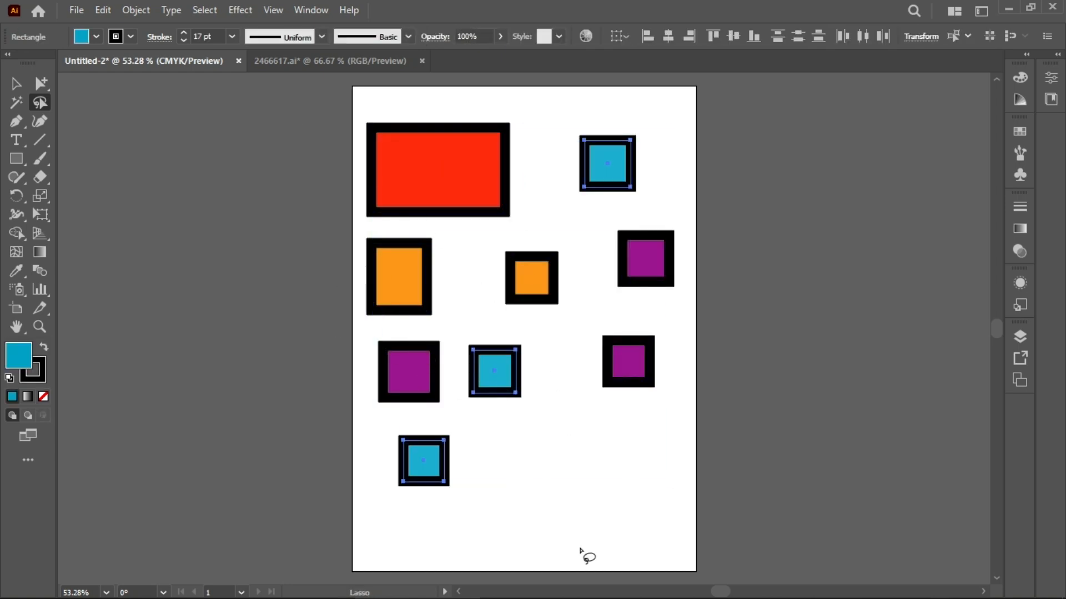
left_click(548, 501)
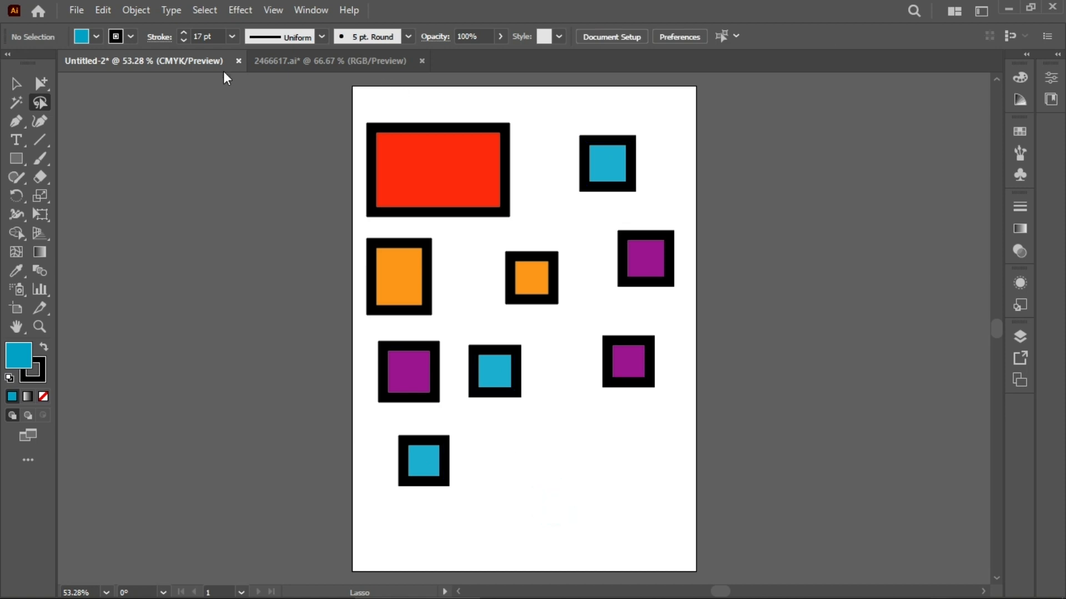
left_click(16, 159)
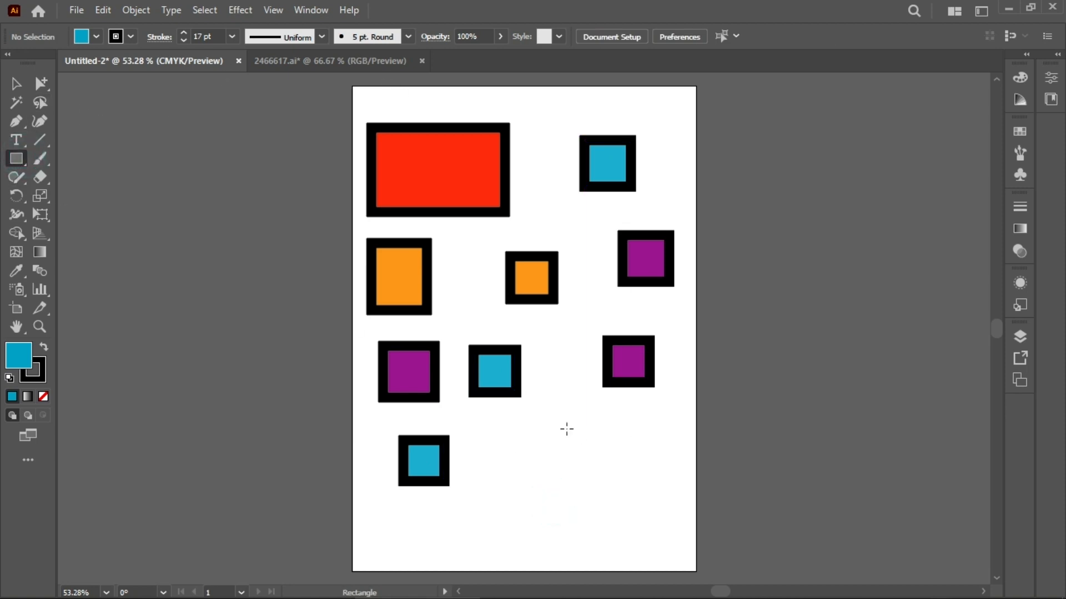
left_click_drag(548, 408, 635, 477)
left_click_drag(485, 455, 517, 499)
left_click_drag(400, 532, 446, 558)
left_click_drag(576, 517, 646, 561)
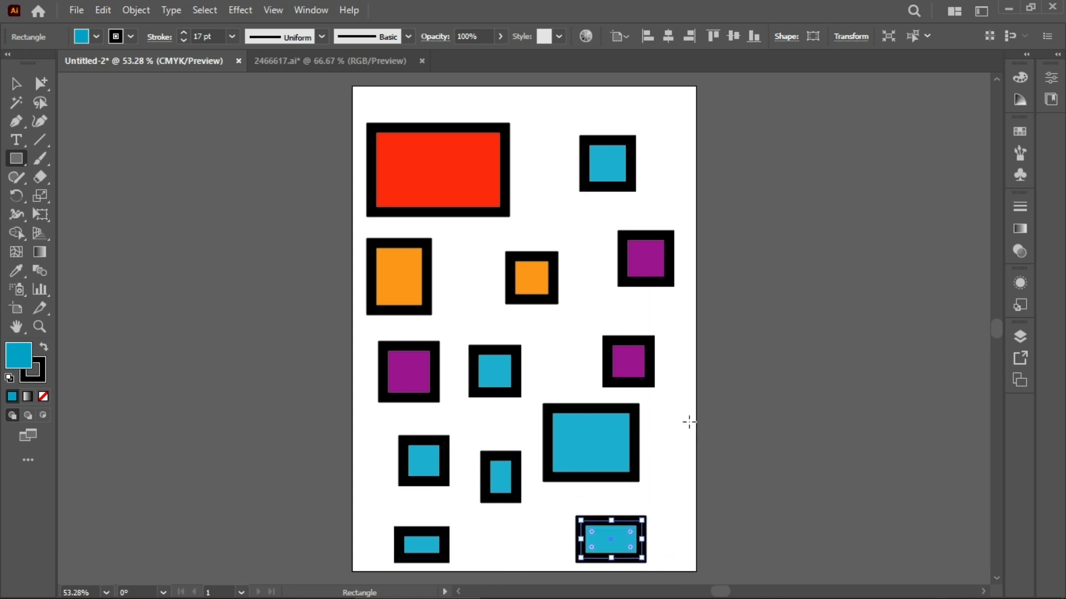
Step: Draw seven more cyan rectangles on the canvas outside the artboard, on both sides
left_click_drag(768, 332, 829, 393)
left_click_drag(718, 451, 804, 539)
left_click_drag(158, 302, 254, 405)
left_click_drag(258, 175, 295, 236)
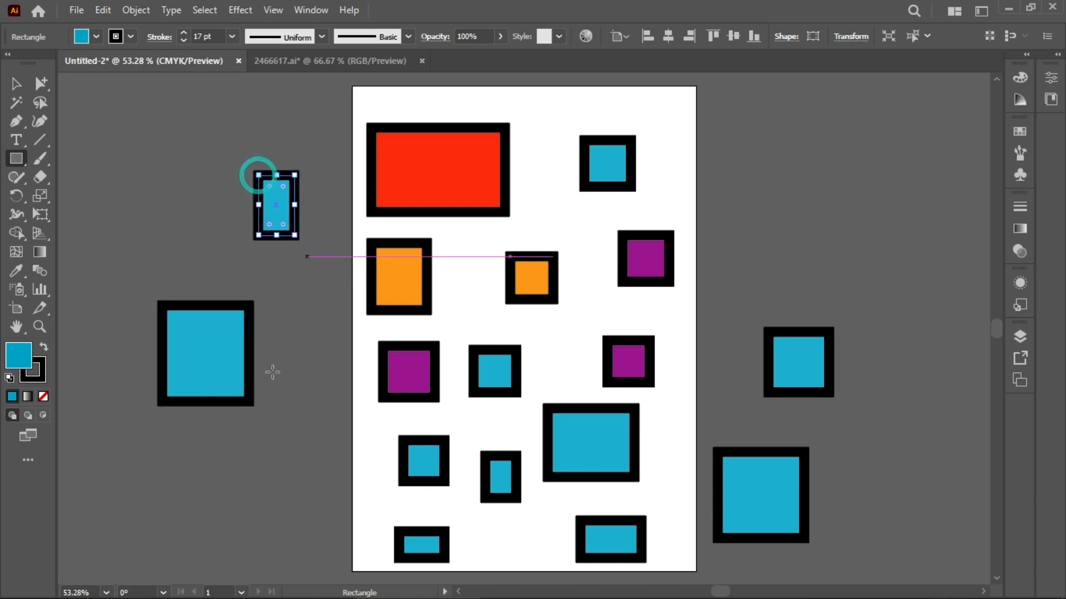
left_click_drag(313, 409, 153, 529)
left_click_drag(773, 180, 875, 306)
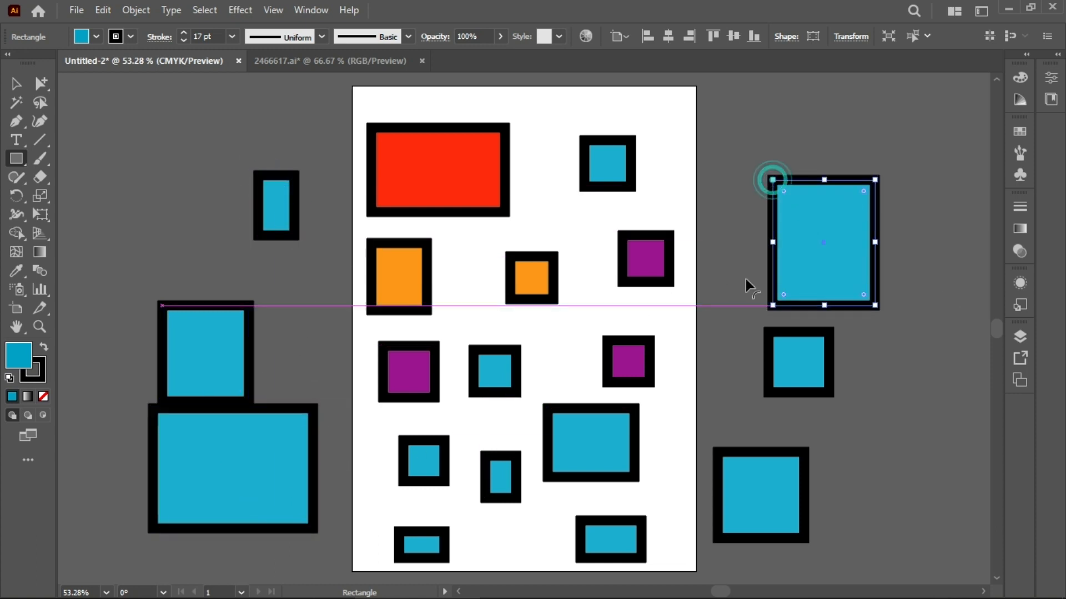
left_click_drag(731, 113, 818, 154)
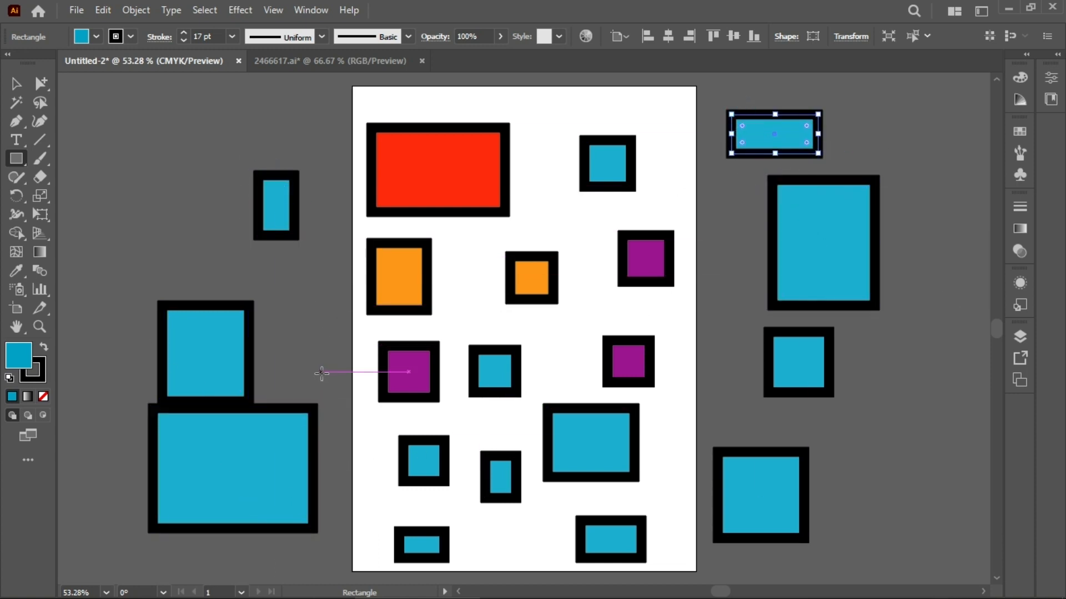
Step: Select three cyan rectangles outside the artboard, the small left one and the two large right ones, and fill them with pink
left_click(237, 345)
left_click(570, 334)
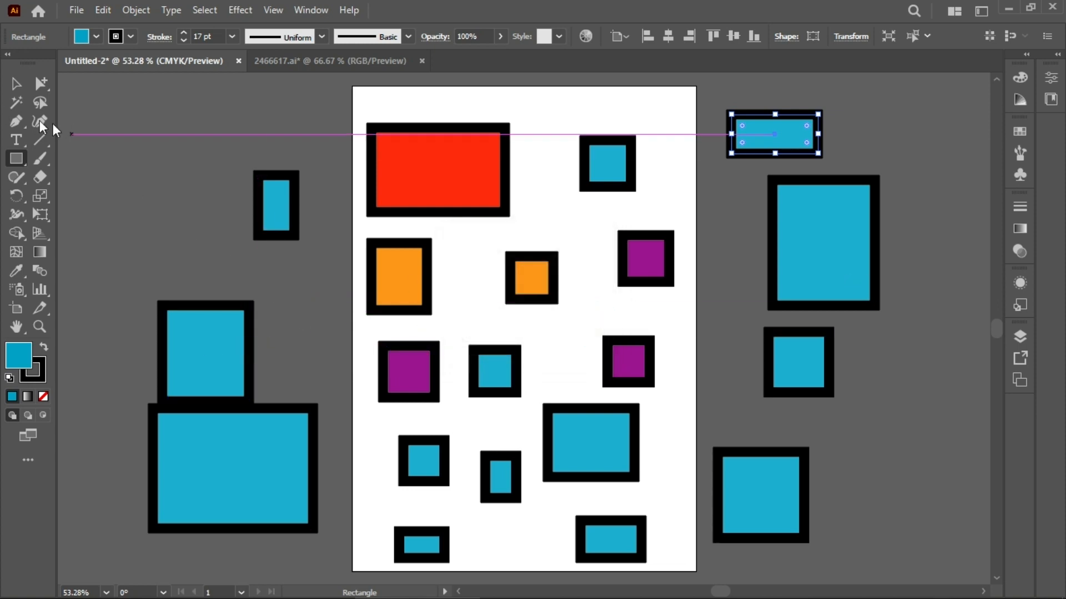
left_click(16, 83)
left_click(183, 357, "shift")
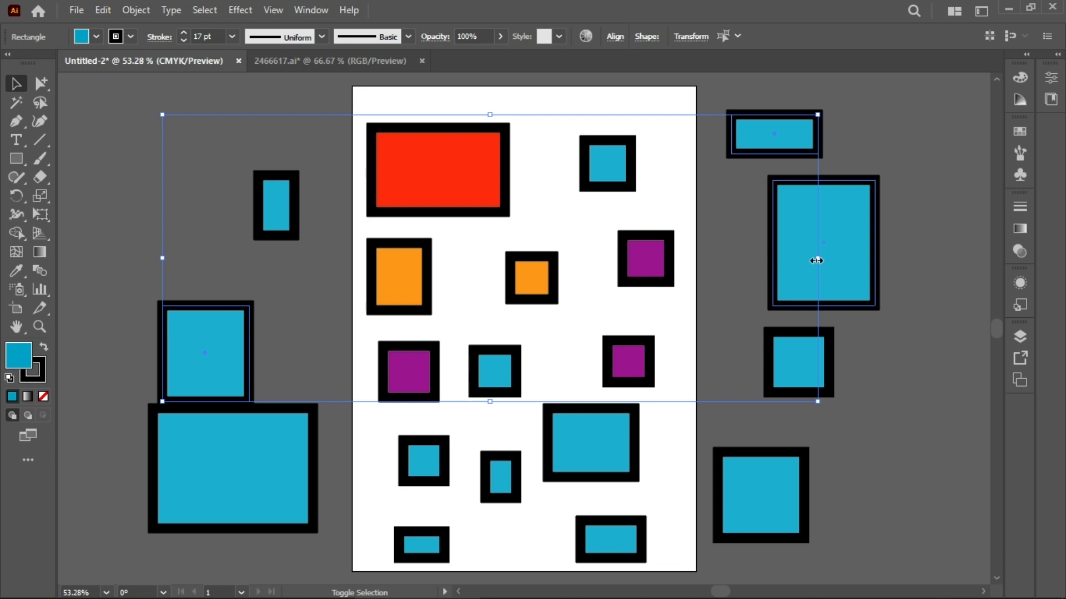
left_click(906, 342)
left_click(836, 251)
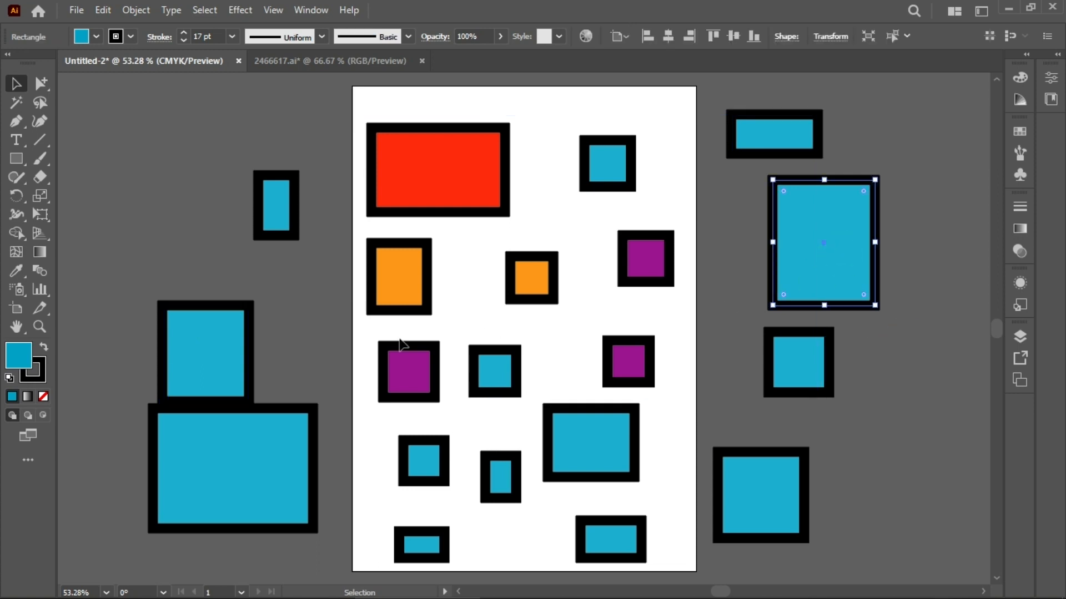
left_click(214, 346, "shift")
left_click(776, 476, "shift")
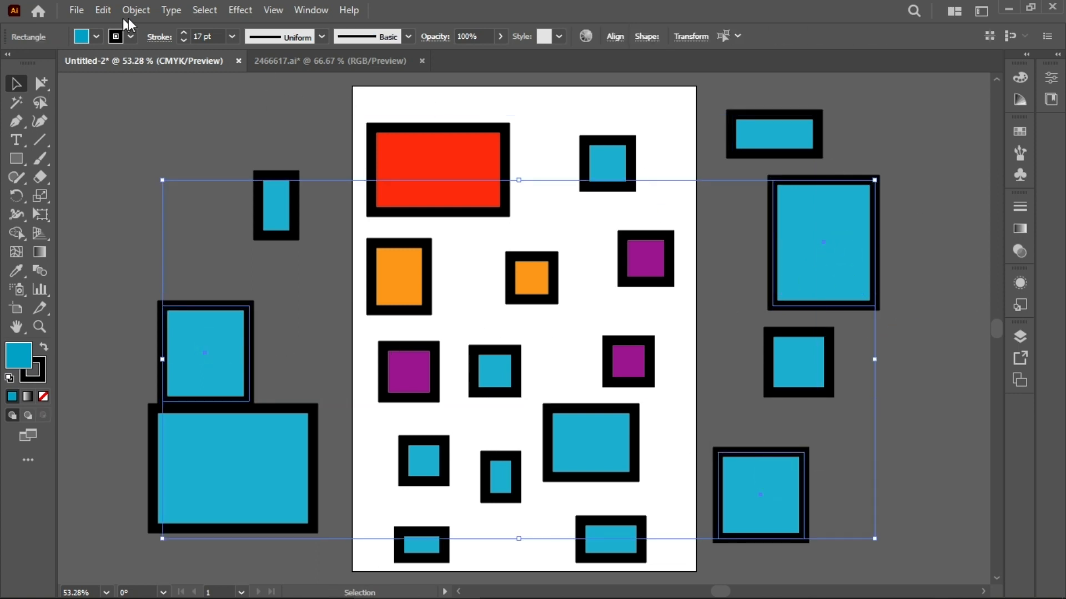
left_click(96, 35)
left_click(109, 64)
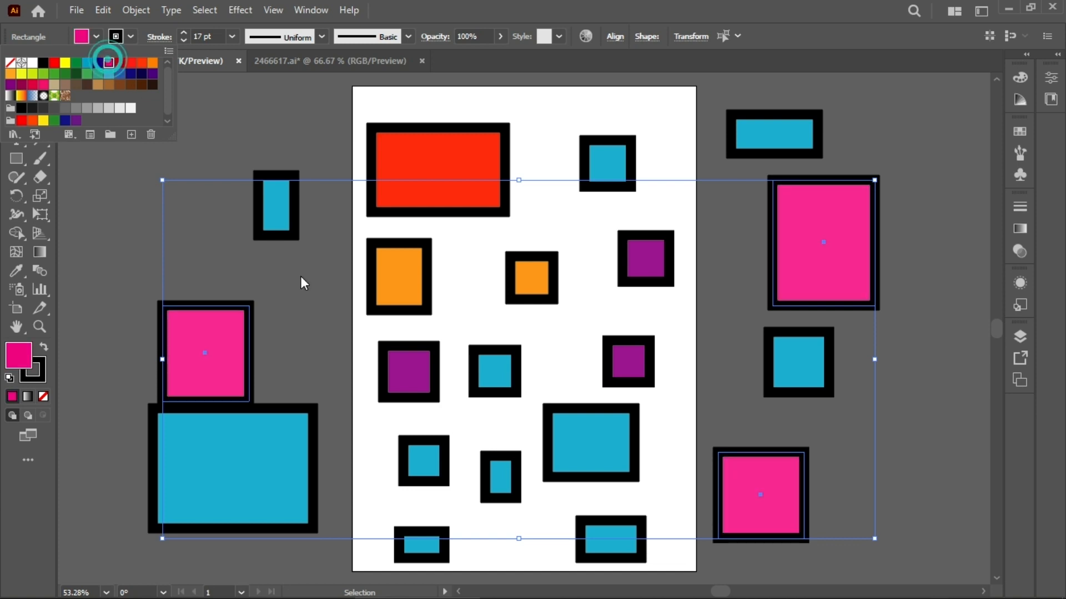
Step: Select the three lower cyan rectangles on the artboard and fill them with yellow from the swatches
left_click(240, 118)
left_click(588, 439)
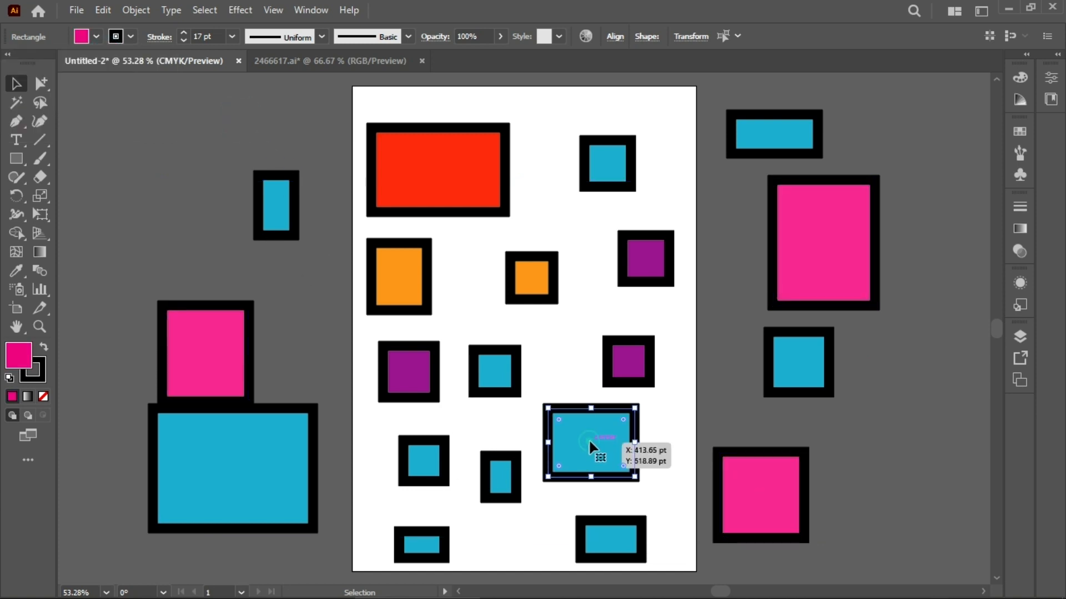
left_click(586, 534, "shift")
left_click(431, 533, "shift")
left_click(96, 37)
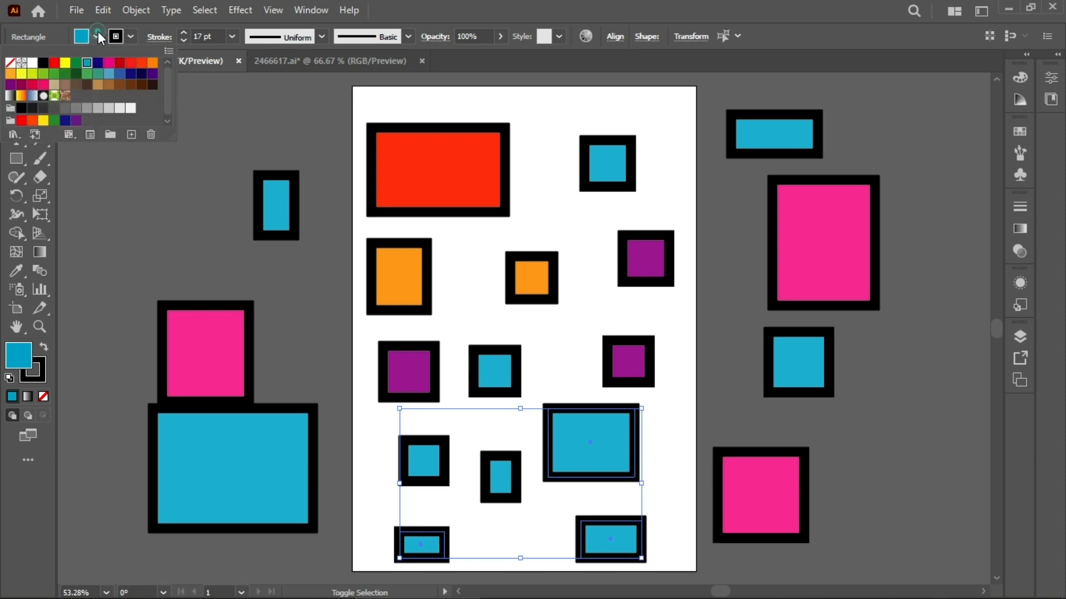
left_click(86, 84)
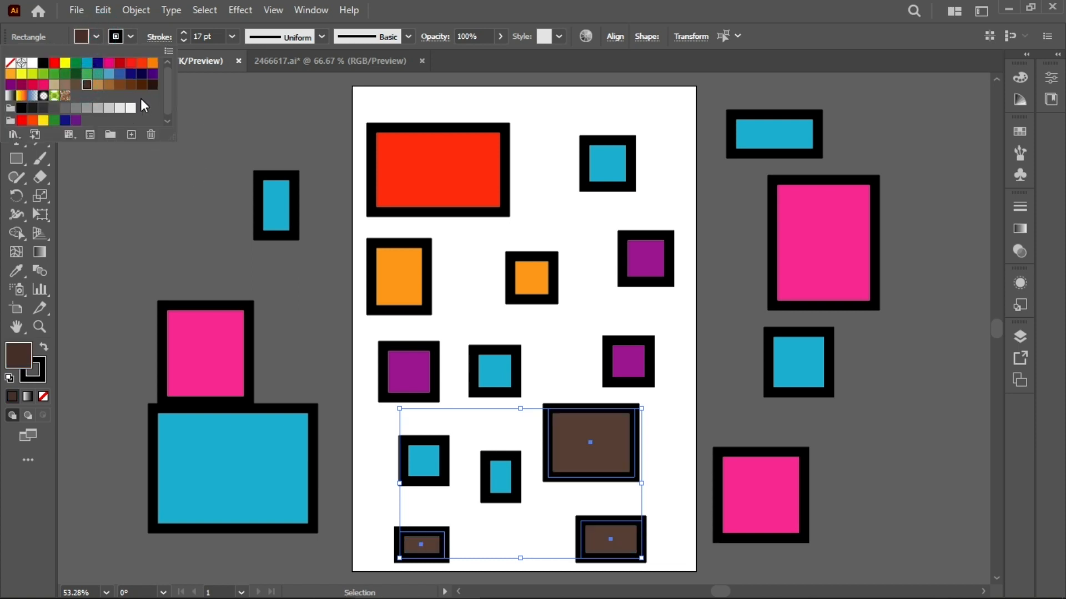
left_click(142, 76)
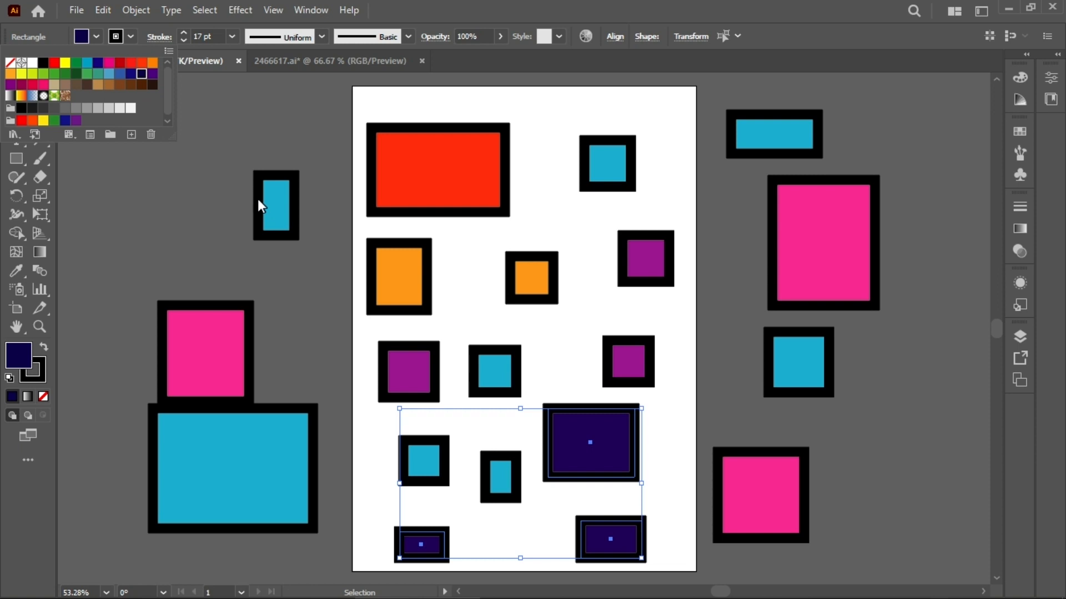
left_click(65, 63)
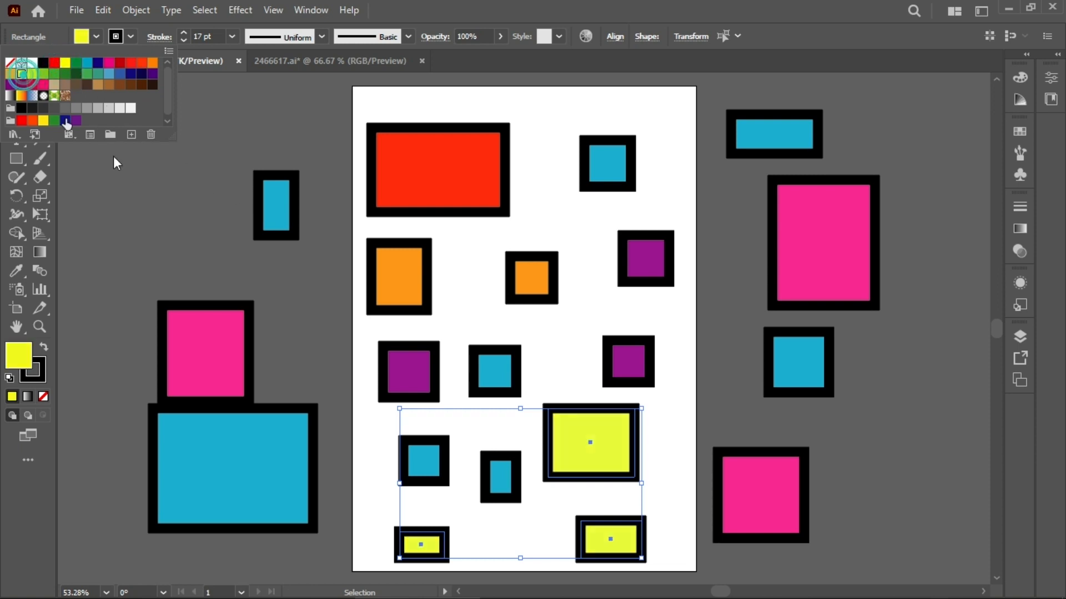
Step: Use the Lasso tool to select the cyan rectangles by drawing around them on and beside the artboard
left_click(220, 272)
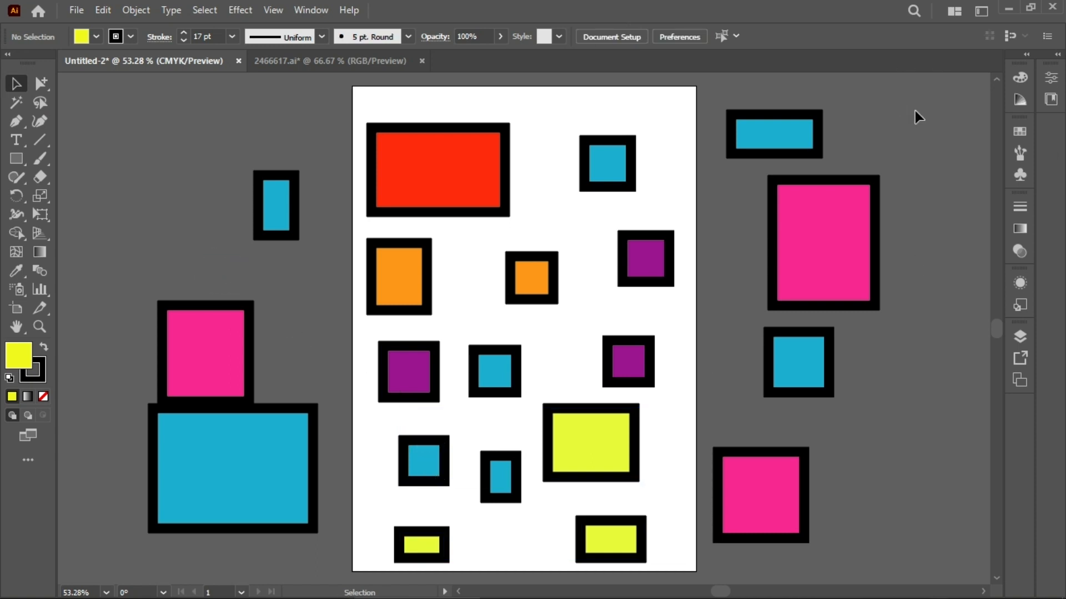
left_click(42, 108)
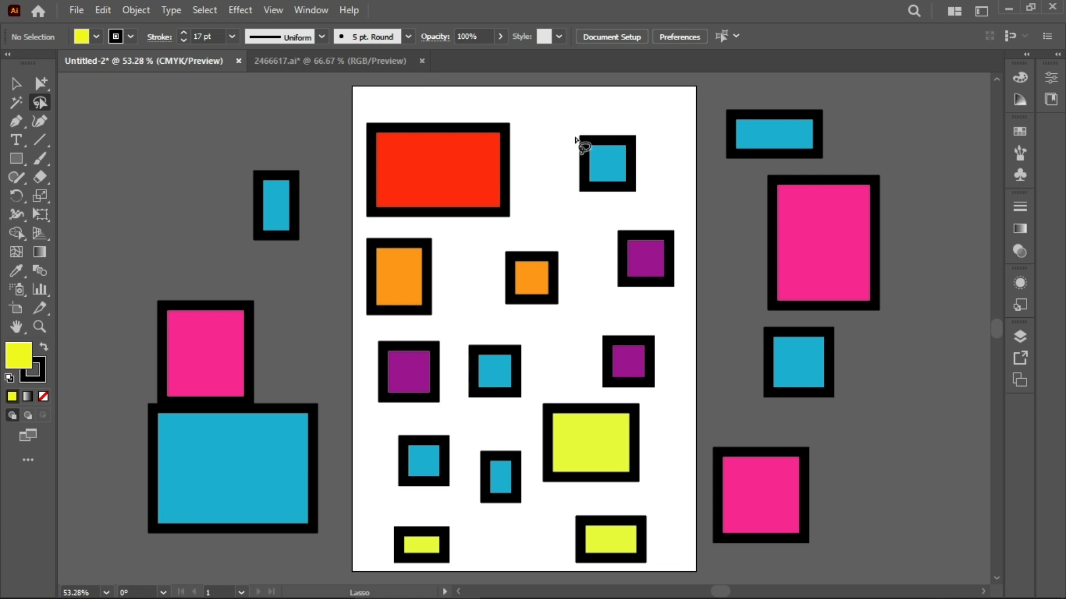
mouse_move(567, 132)
left_mouse_down()
mouse_move(555, 159)
mouse_move(575, 209)
mouse_move(646, 199)
mouse_move(649, 141)
mouse_move(623, 118)
mouse_move(588, 115)
mouse_move(565, 133)
left_mouse_up()
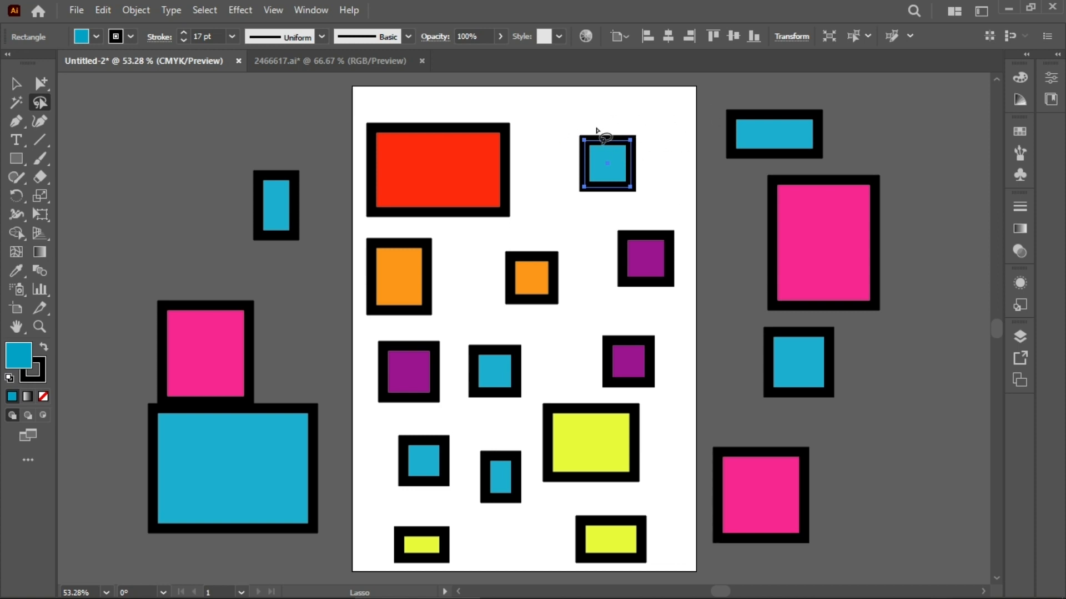
mouse_move(564, 141)
left_mouse_down()
mouse_move(685, 106)
mouse_move(819, 104)
mouse_move(874, 132)
mouse_move(786, 165)
mouse_move(599, 205)
mouse_move(569, 175)
mouse_move(566, 142)
left_mouse_up()
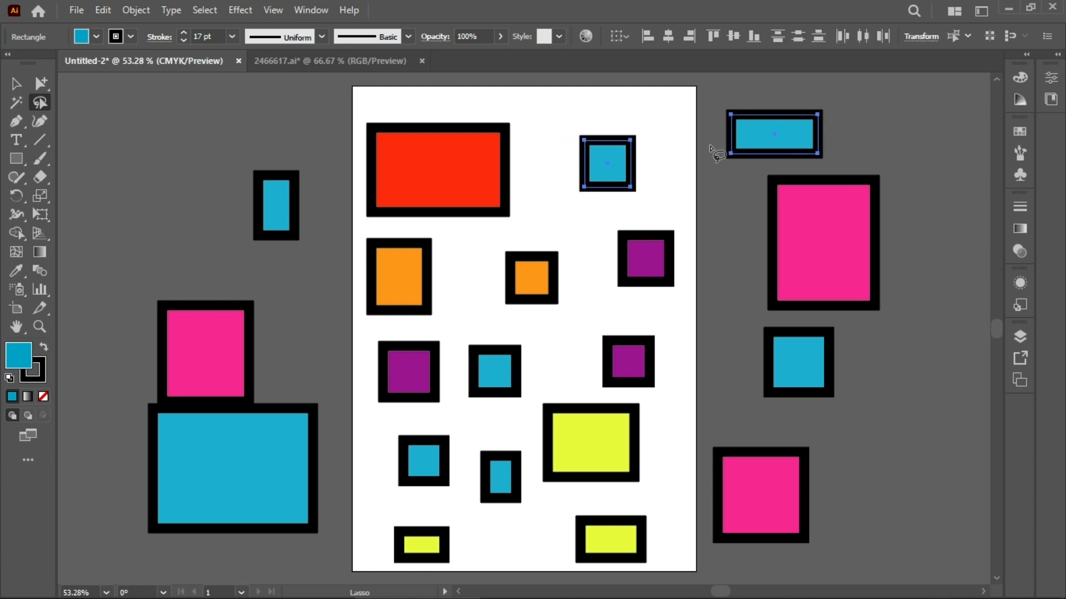
mouse_move(690, 169)
left_mouse_down()
mouse_move(859, 127)
mouse_move(698, 115)
mouse_move(557, 172)
mouse_move(576, 265)
mouse_move(569, 345)
mouse_move(477, 389)
mouse_move(411, 443)
mouse_move(408, 495)
mouse_move(484, 514)
mouse_move(501, 497)
mouse_move(525, 387)
left_mouse_up()
mouse_move(562, 356)
left_mouse_down()
mouse_move(651, 174)
mouse_move(791, 178)
left_mouse_up()
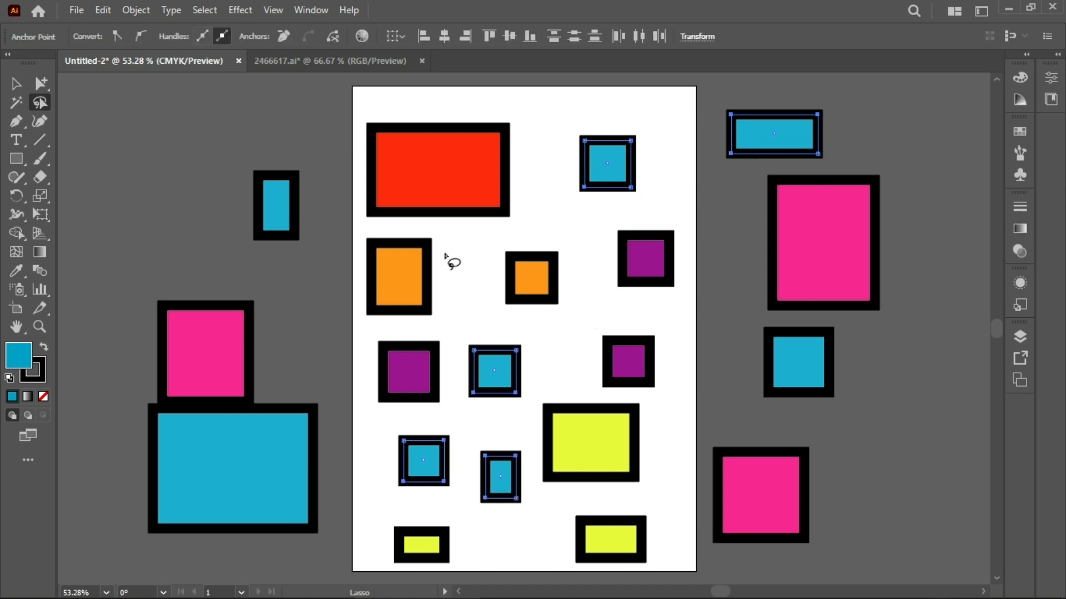
Step: Lasso-select the orange rectangles, then the pink ones, then the yellow ones in turn
mouse_move(401, 235)
left_mouse_down()
mouse_move(552, 302)
mouse_move(400, 237)
left_mouse_up()
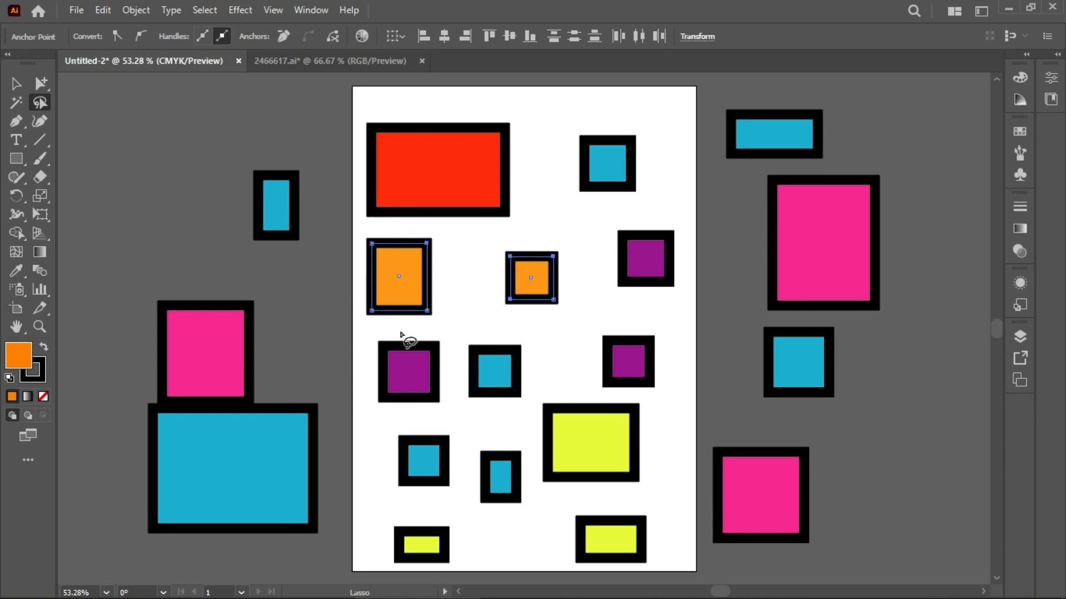
mouse_move(334, 271)
left_mouse_down()
mouse_move(219, 339)
mouse_move(290, 365)
mouse_move(338, 335)
mouse_move(706, 335)
mouse_move(690, 505)
mouse_move(769, 548)
mouse_move(834, 486)
mouse_move(762, 426)
mouse_move(739, 367)
mouse_move(754, 318)
mouse_move(862, 294)
mouse_move(893, 203)
mouse_move(840, 186)
mouse_move(706, 235)
mouse_move(666, 309)
mouse_move(346, 316)
mouse_move(335, 272)
left_mouse_up()
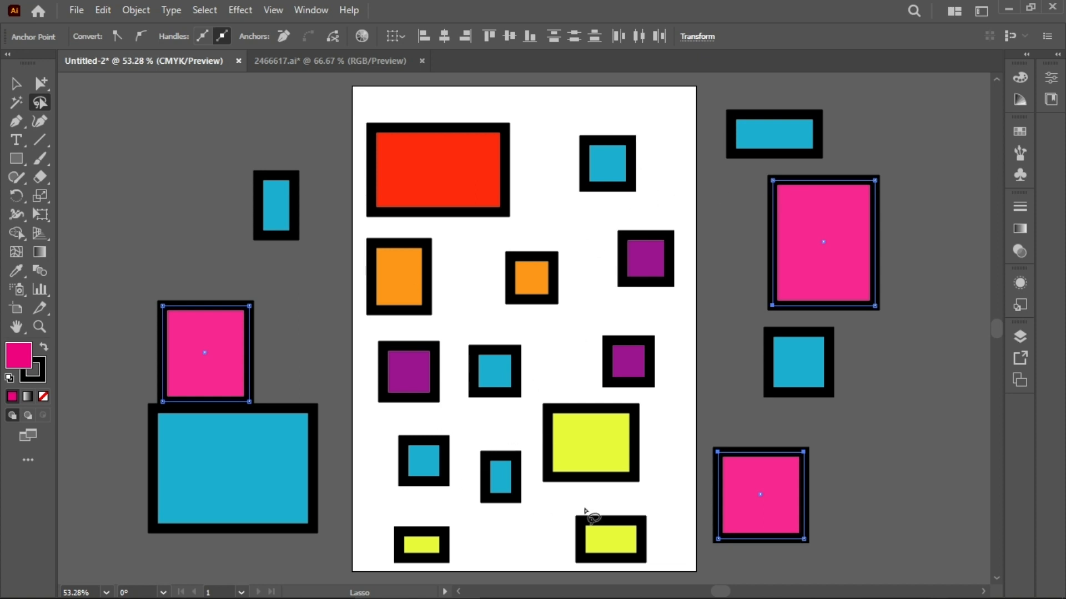
mouse_move(566, 391)
left_mouse_down()
mouse_move(544, 396)
mouse_move(537, 460)
mouse_move(555, 519)
mouse_move(430, 517)
mouse_move(390, 570)
mouse_move(651, 557)
mouse_move(672, 532)
mouse_move(623, 396)
mouse_move(585, 380)
mouse_move(563, 389)
left_mouse_up()
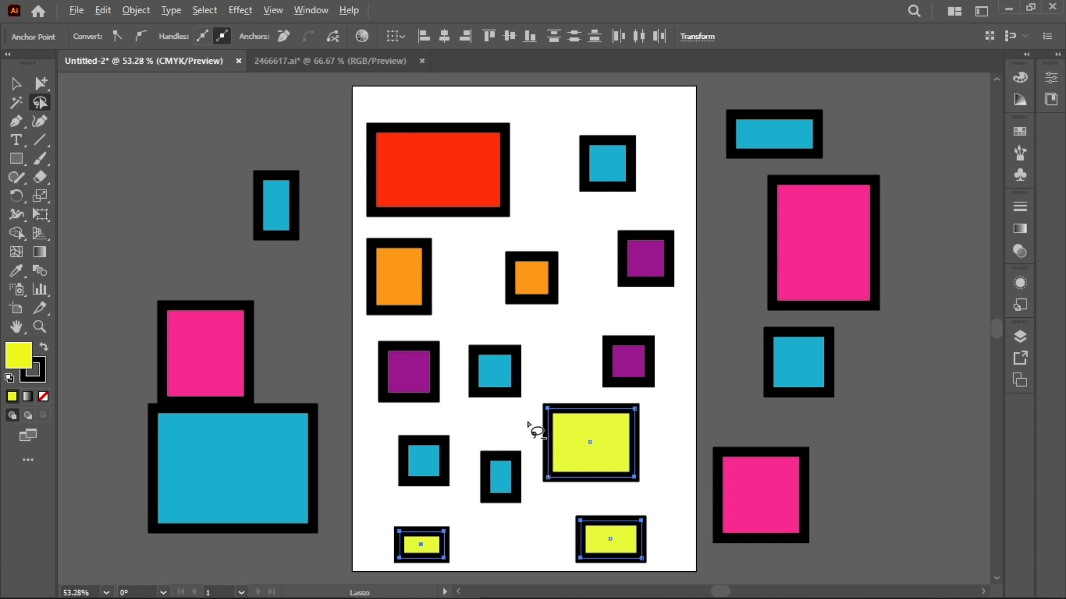
mouse_move(521, 417)
left_mouse_down()
mouse_move(596, 459)
mouse_move(537, 409)
mouse_move(530, 422)
mouse_move(648, 452)
mouse_move(544, 444)
mouse_move(577, 472)
left_mouse_up()
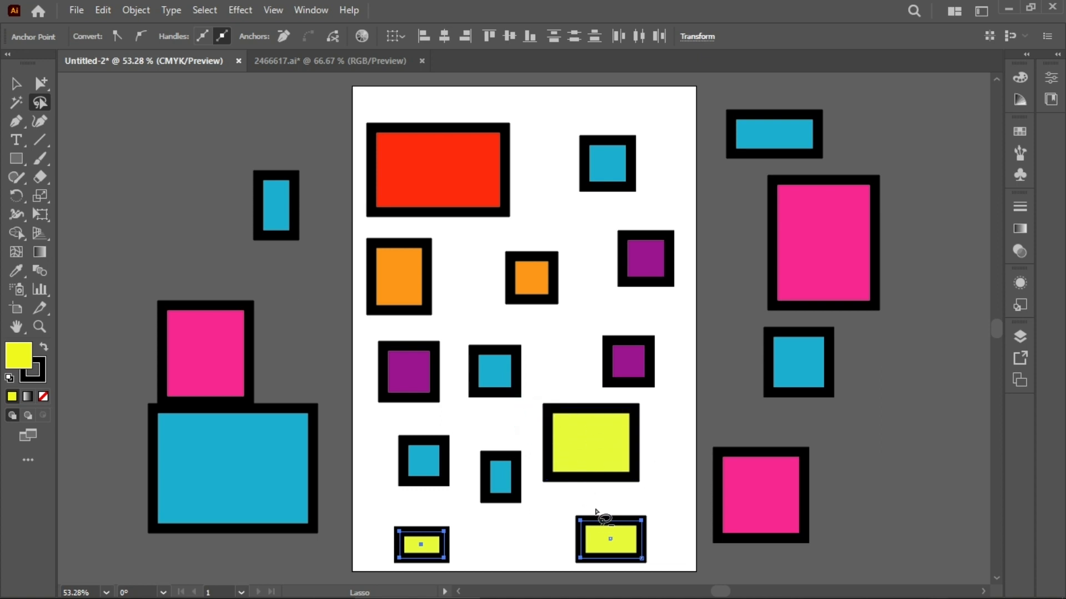
mouse_move(578, 500)
left_mouse_down()
mouse_move(630, 566)
mouse_move(609, 504)
left_mouse_up()
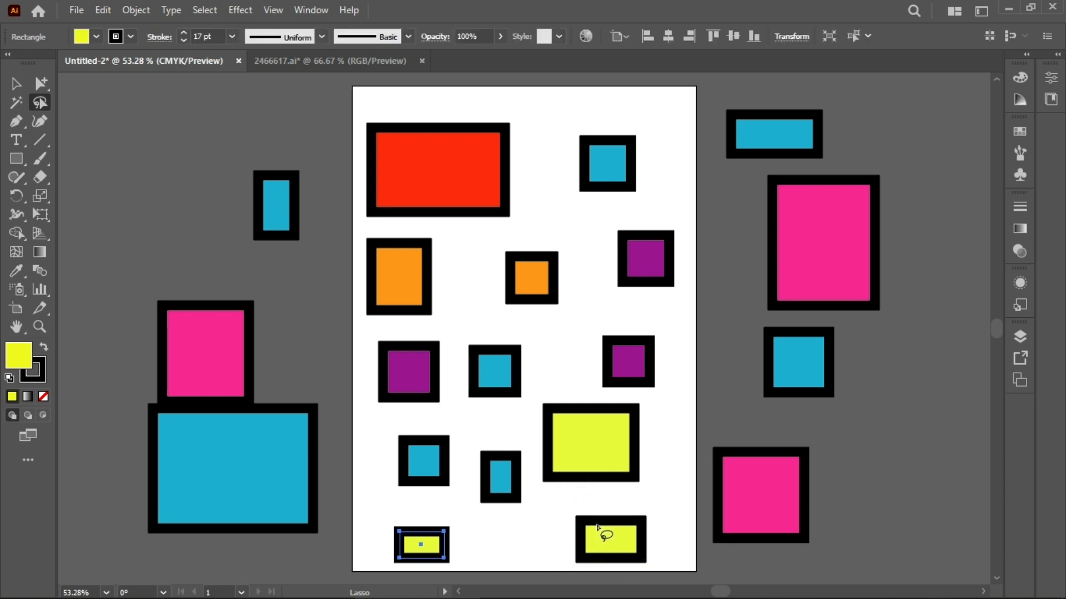
Step: Lasso around several rectangles to add and remove them from the current selection
mouse_move(340, 183)
left_mouse_down()
mouse_move(394, 494)
mouse_move(704, 503)
mouse_move(565, 184)
mouse_move(360, 186)
left_mouse_up()
mouse_move(507, 185)
left_mouse_down()
mouse_move(429, 176)
mouse_move(486, 229)
mouse_move(468, 178)
left_mouse_up()
mouse_move(465, 259)
left_mouse_down()
mouse_move(399, 280)
mouse_move(489, 242)
mouse_move(451, 275)
mouse_move(438, 250)
left_mouse_up()
mouse_move(406, 346)
left_mouse_down()
mouse_move(514, 382)
mouse_move(408, 348)
left_mouse_up()
mouse_move(420, 451)
left_mouse_down()
mouse_move(618, 460)
mouse_move(465, 446)
mouse_move(402, 463)
left_mouse_up()
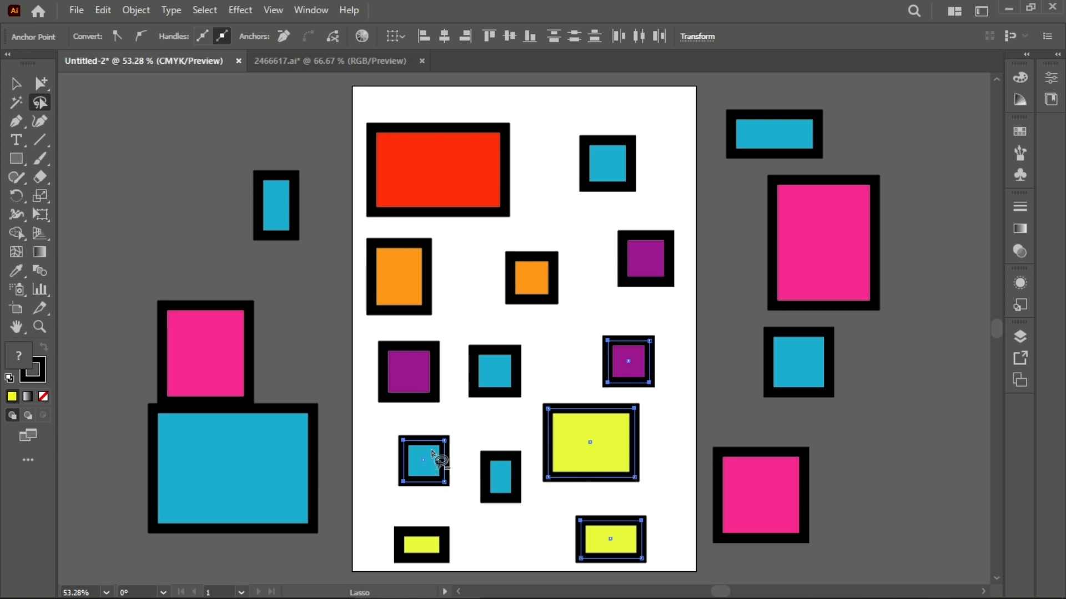
mouse_move(468, 413)
left_mouse_down()
mouse_move(536, 506)
mouse_move(654, 409)
mouse_move(417, 423)
left_mouse_up()
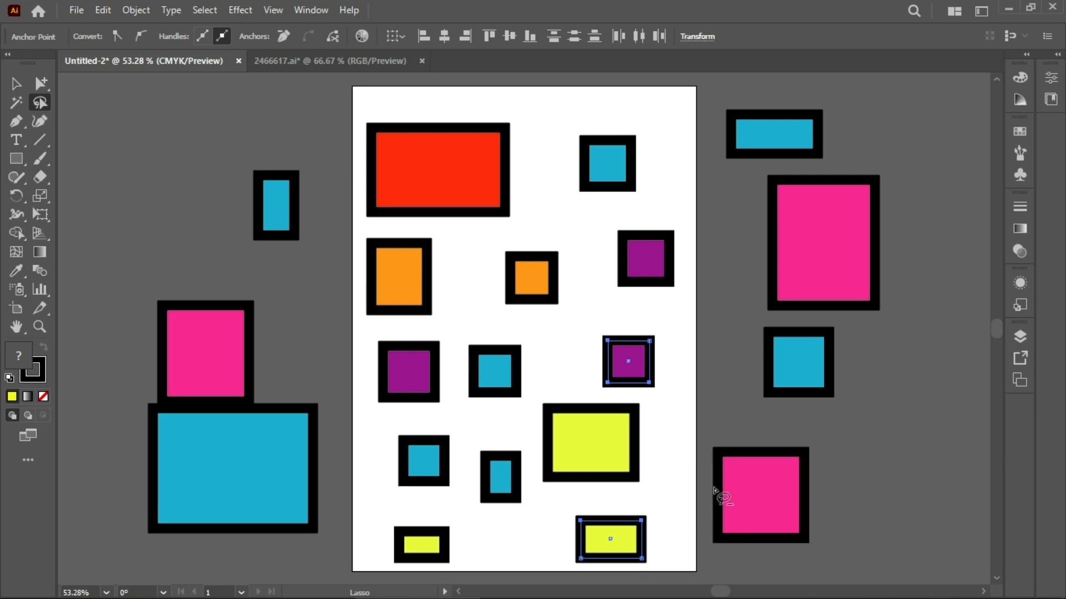
mouse_move(594, 314)
left_mouse_down()
mouse_move(707, 371)
mouse_move(716, 385)
left_mouse_up()
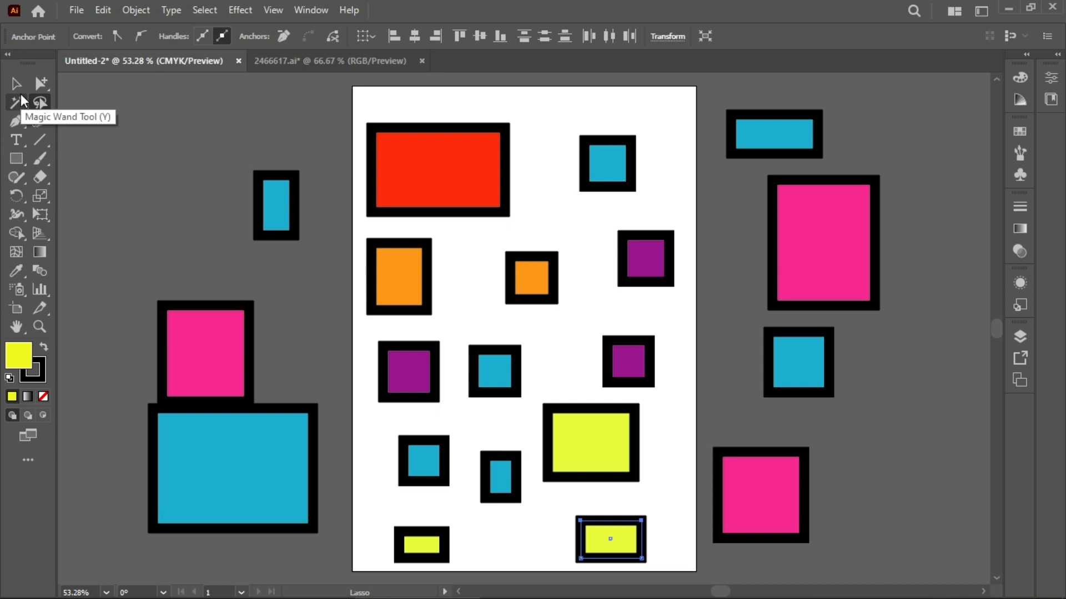
Step: Switch to the 2466608.ai music festival poster document
left_click(16, 102)
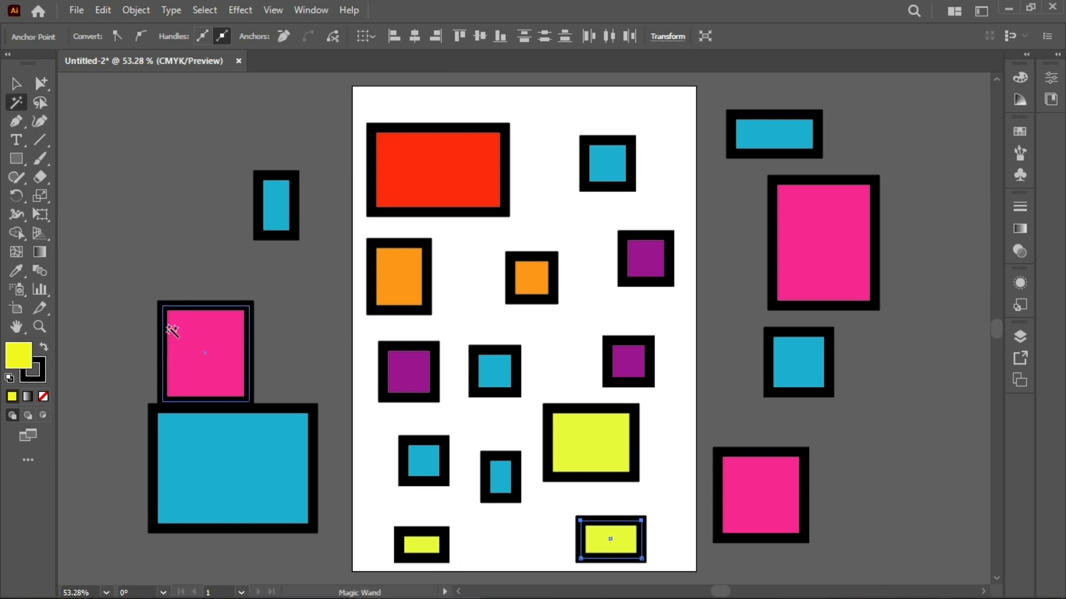
left_click(40, 102)
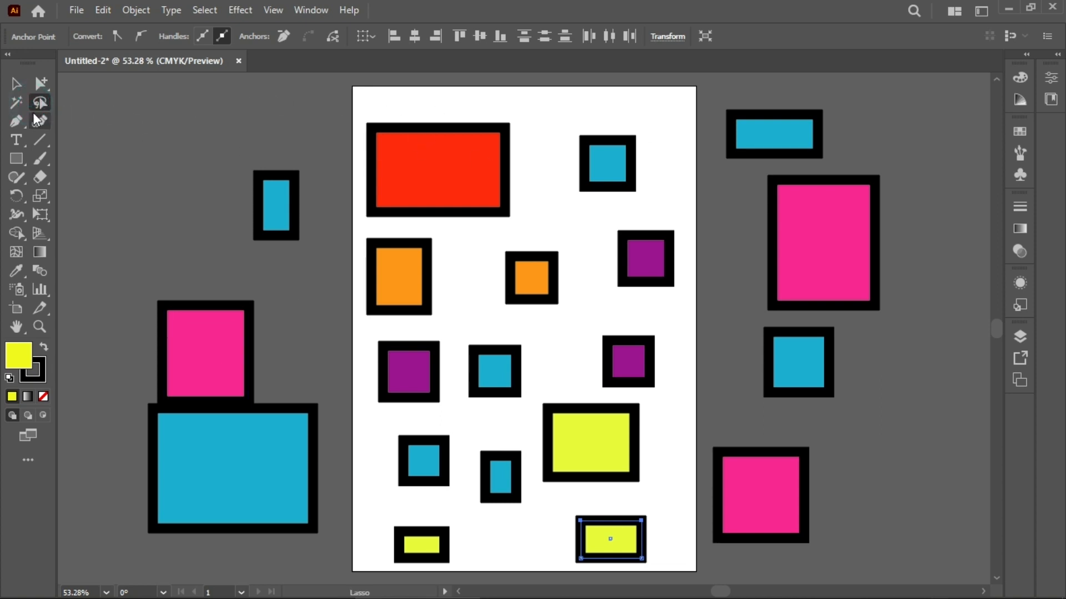
left_click(16, 103)
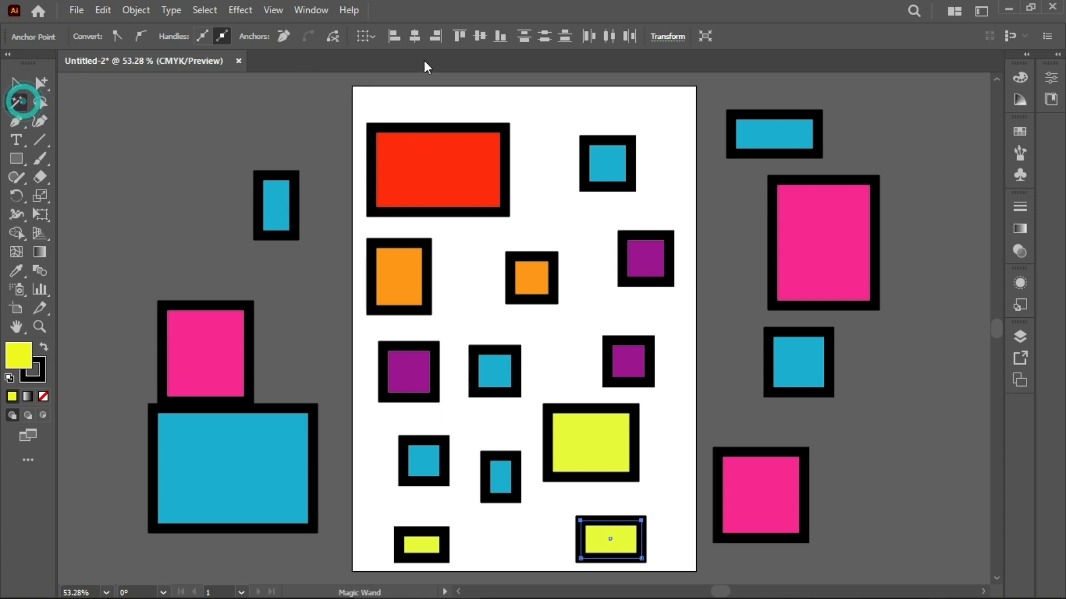
right_click(288, 65)
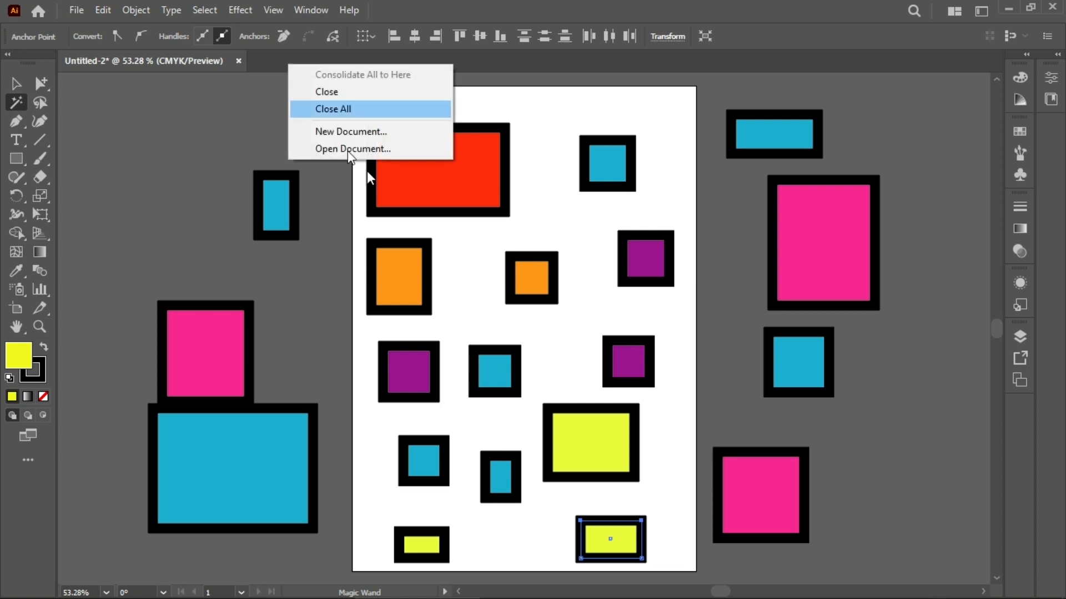
left_click(244, 144)
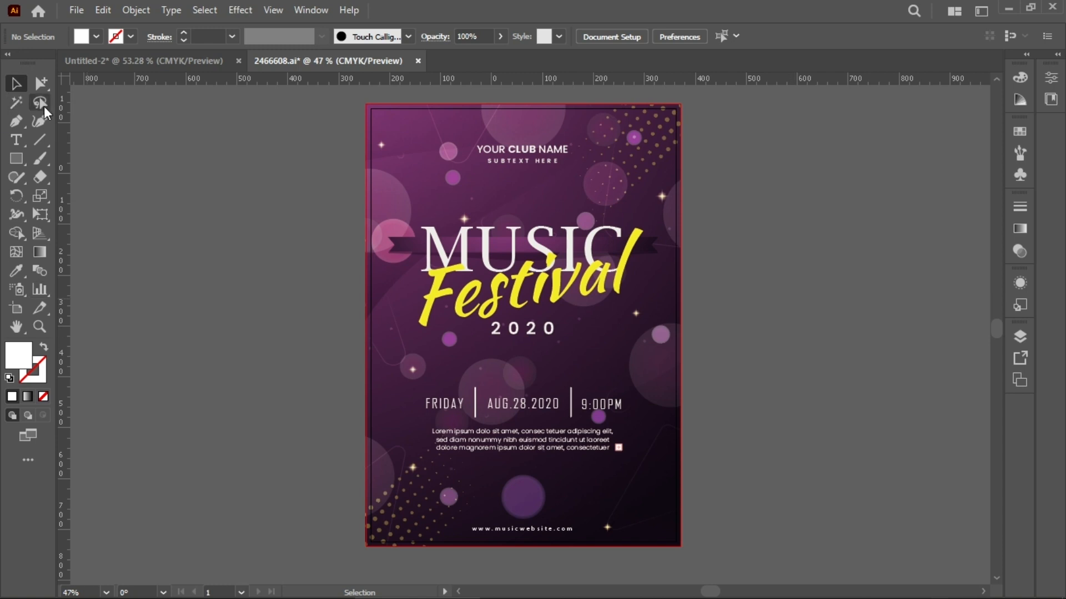
Step: Use the Magic Wand to select and delete the Festival and MUSIC titles
left_click(16, 102)
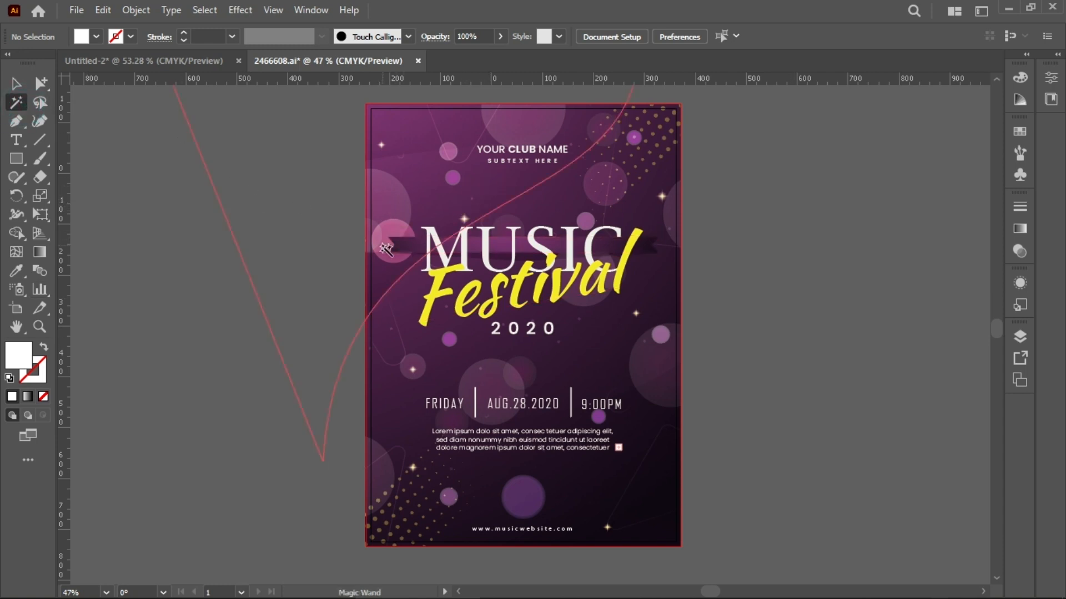
left_click(439, 299)
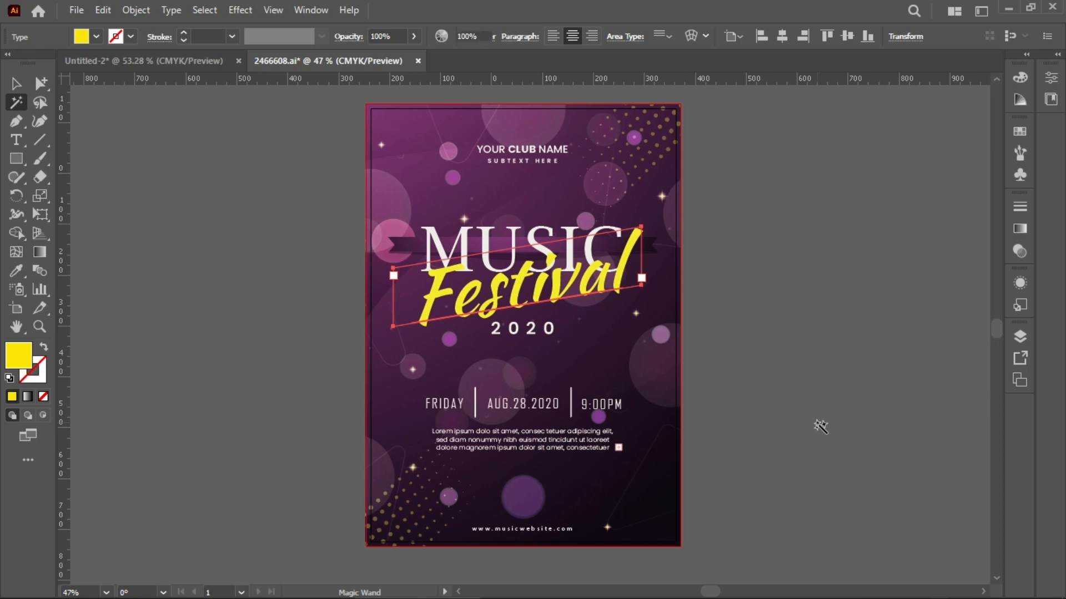
key("Delete")
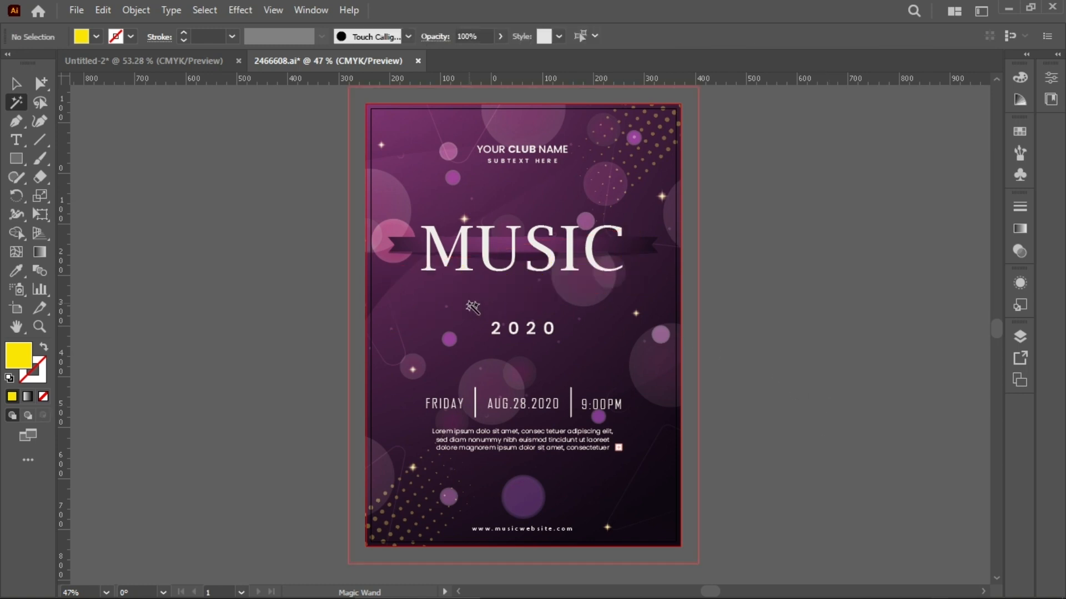
left_click(491, 256)
key("Delete")
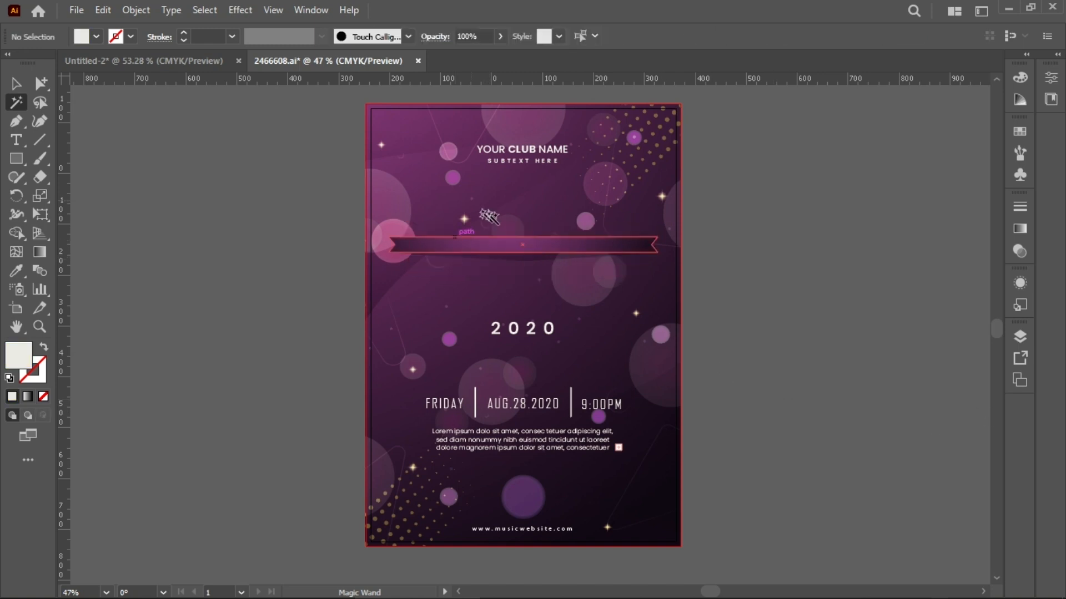
Step: Magic Wand-select the dark banner behind the title and delete it along with its similarly coloured paths
left_click(514, 245)
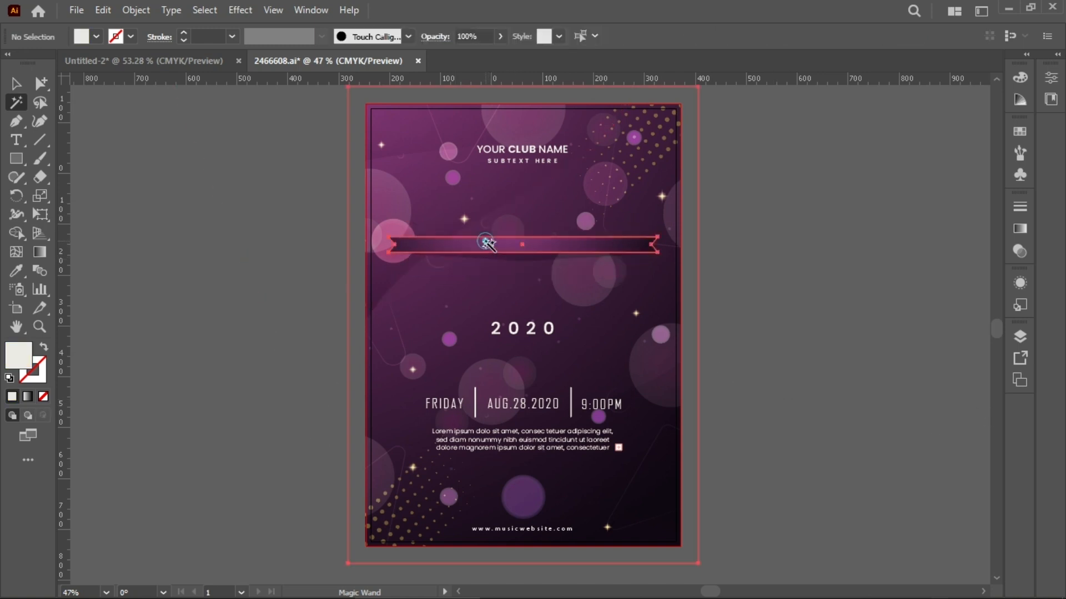
left_click(489, 244)
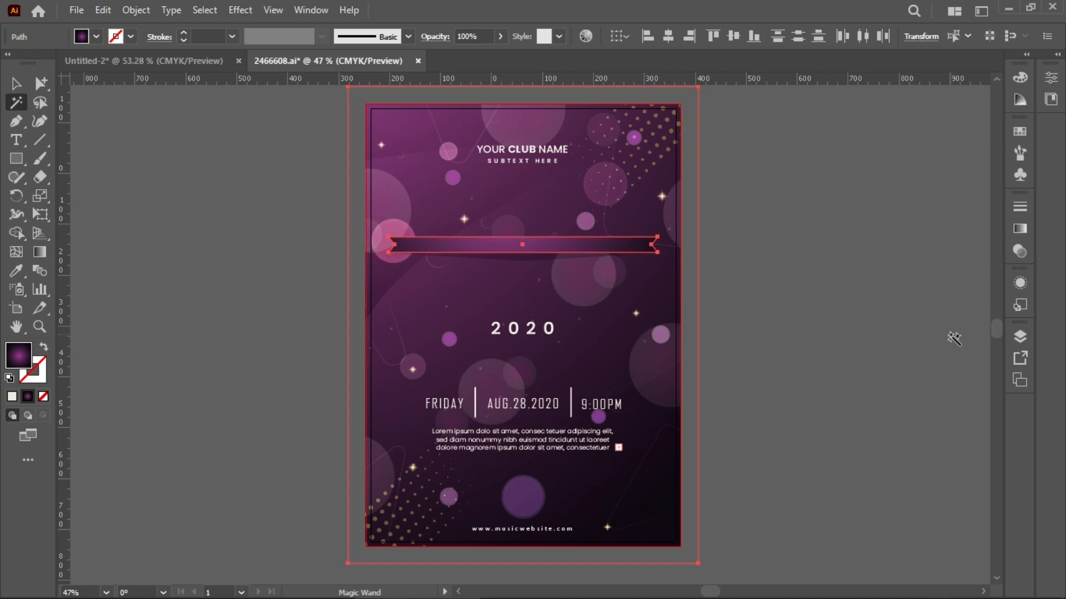
key("Delete")
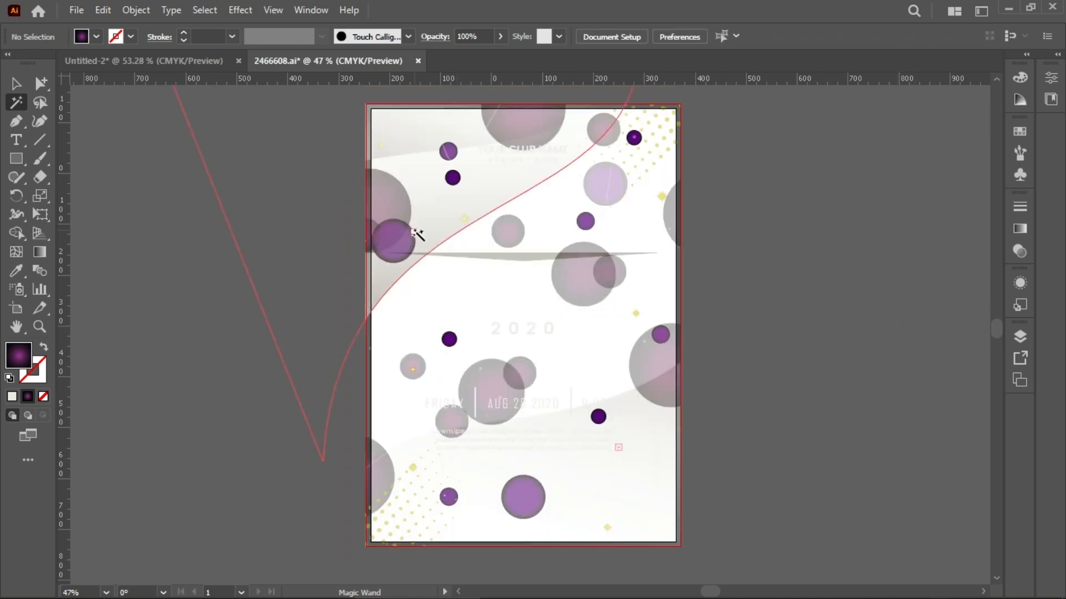
Step: Use the Magic Wand to select and delete the translucent grey circles, then the purple circles
left_click(494, 367)
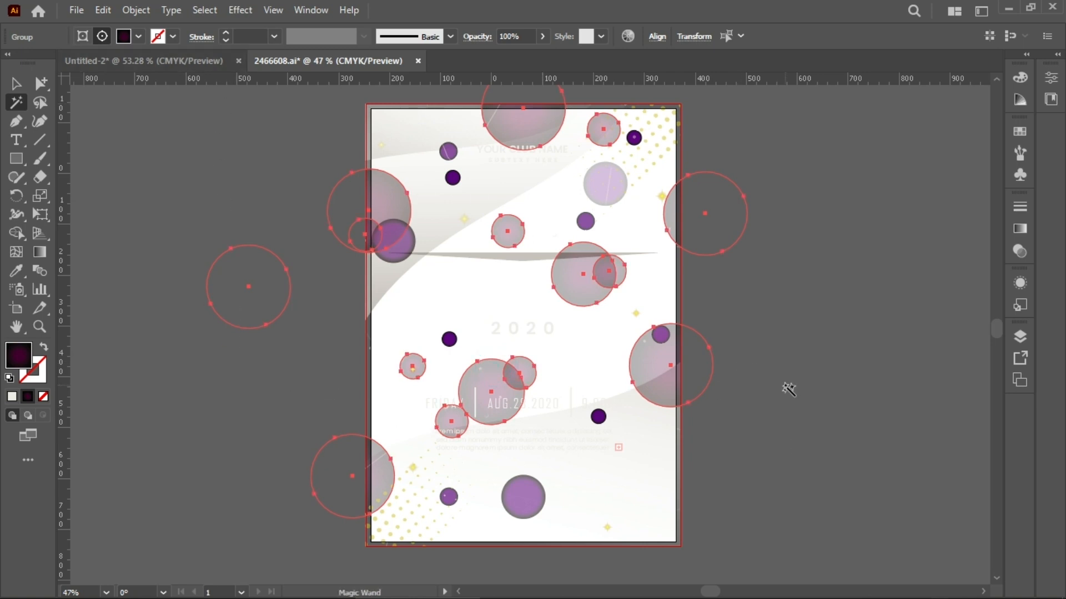
key("Delete")
left_click(598, 183)
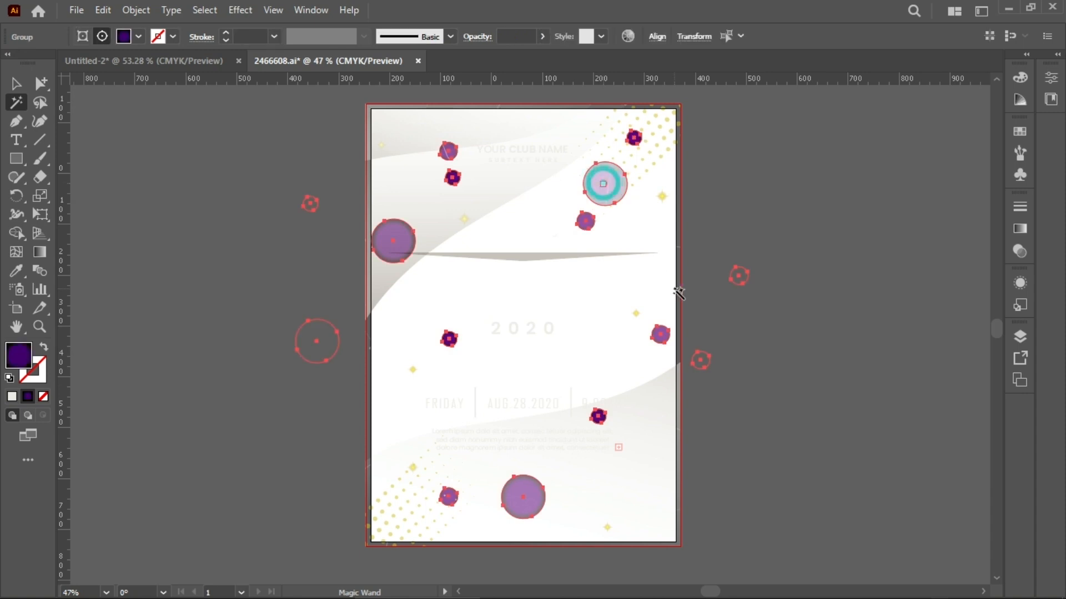
key("Delete")
Step: Magic Wand-select and delete the thin grey swoosh and the light curved background shapes
left_click(523, 255)
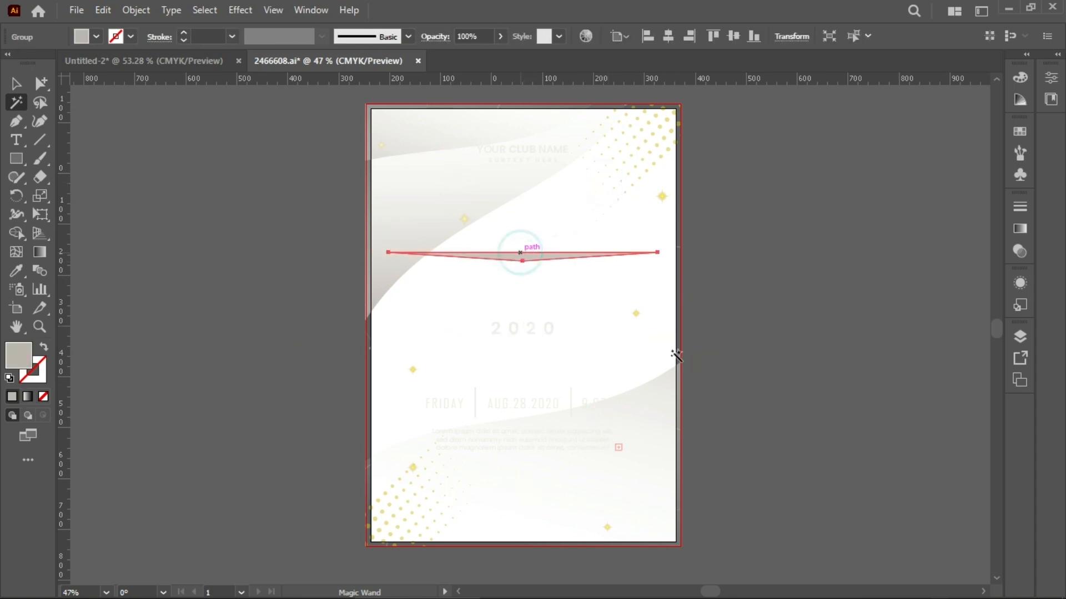
key("Delete")
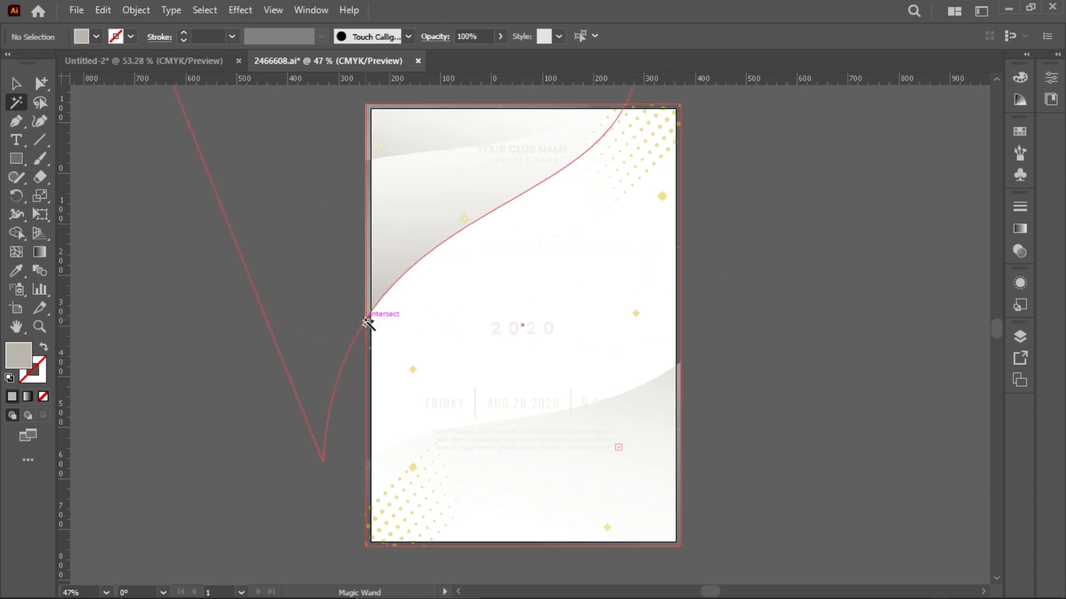
left_click(442, 209)
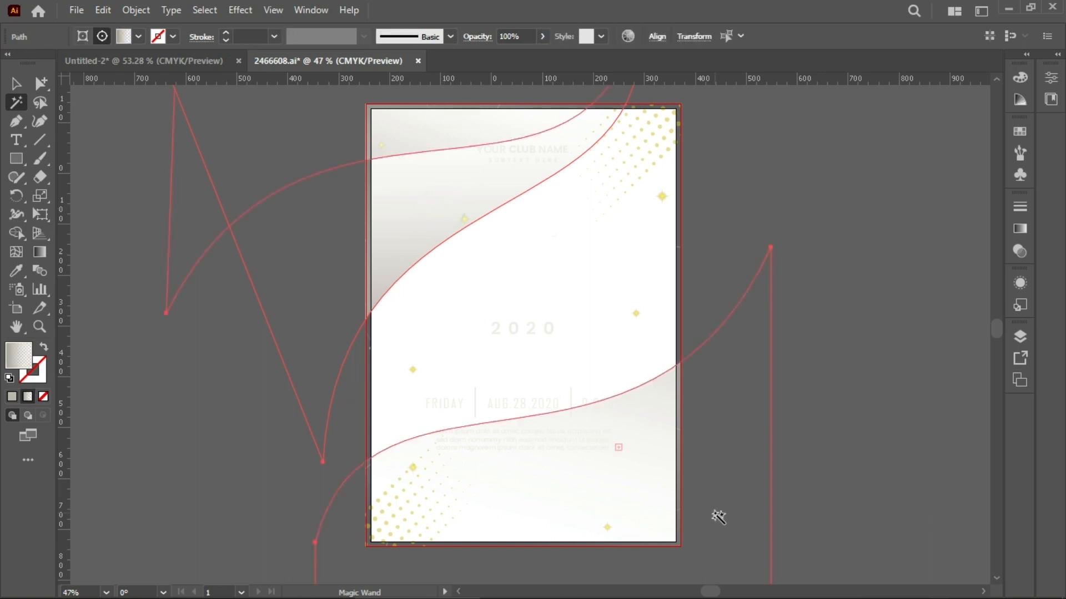
key("Delete")
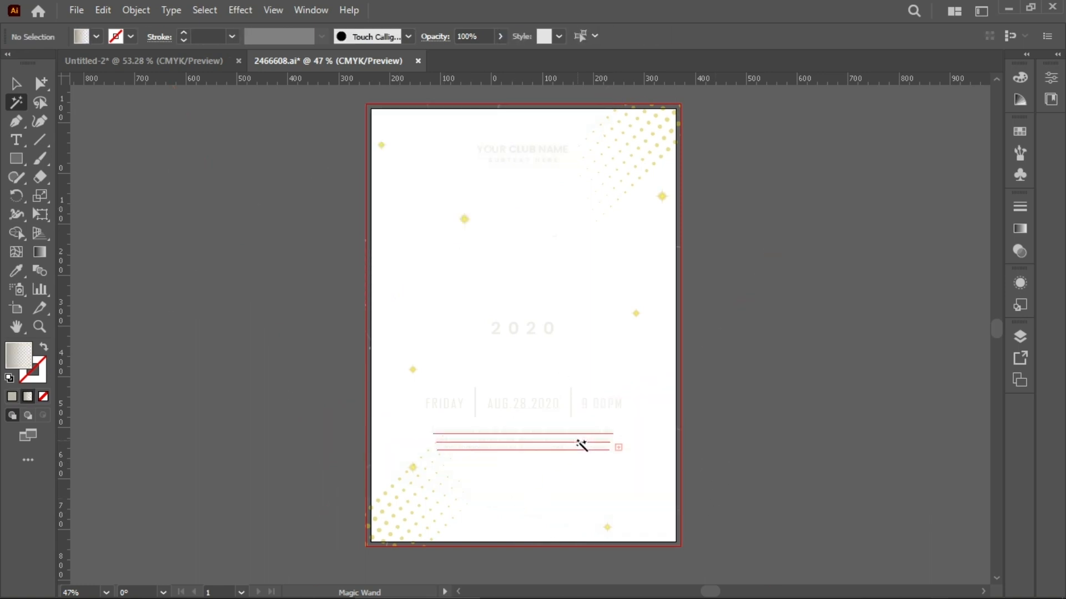
Step: Magic Wand-select all the yellow diamond sparkles and delete them
scroll(580, 445, "down", 2)
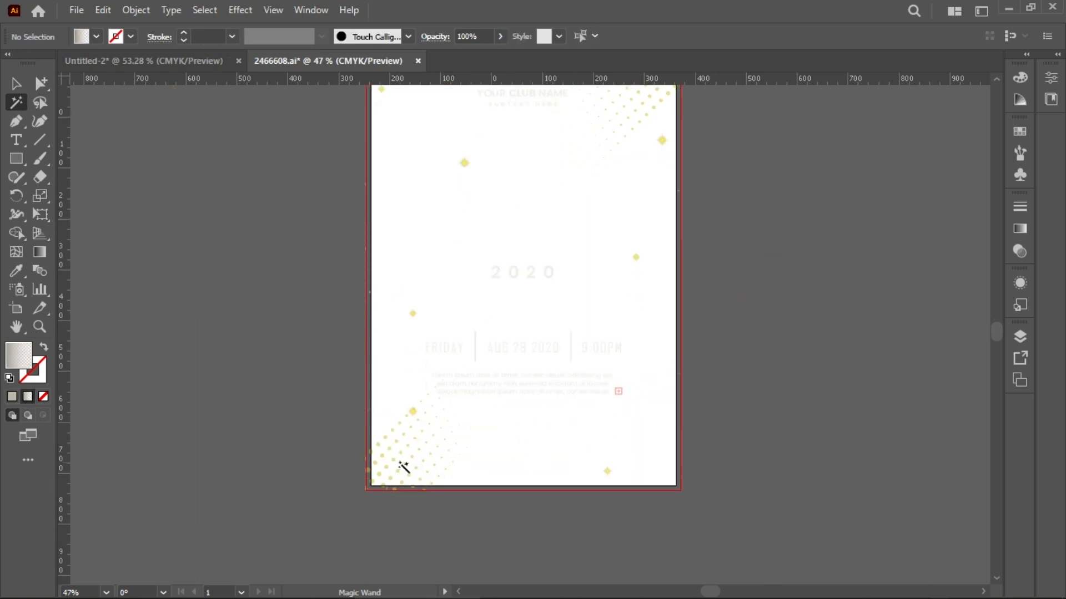
scroll(404, 465, "up", 1)
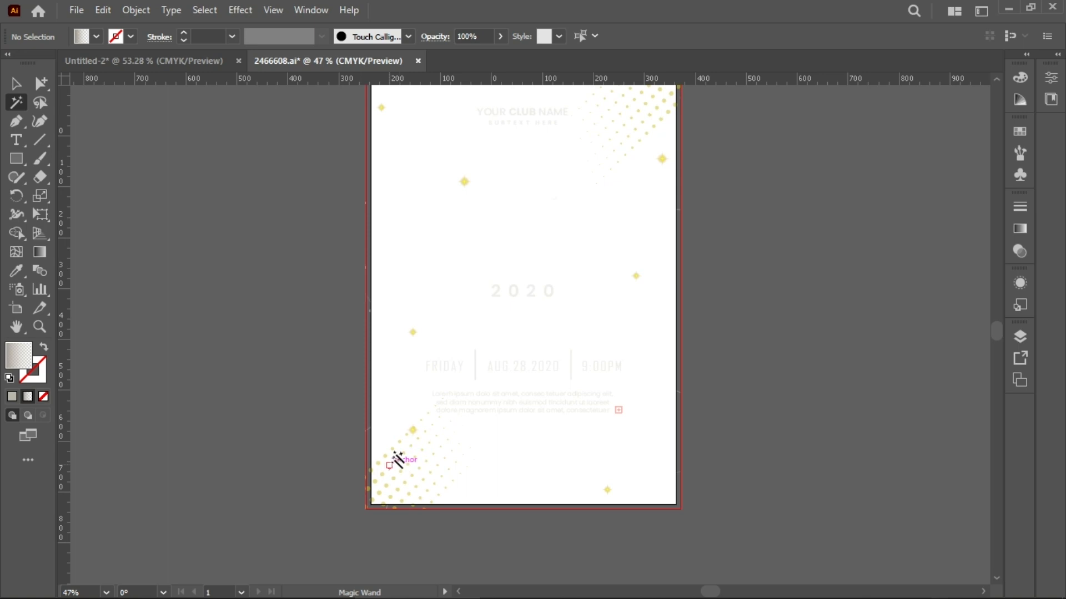
left_click(413, 430)
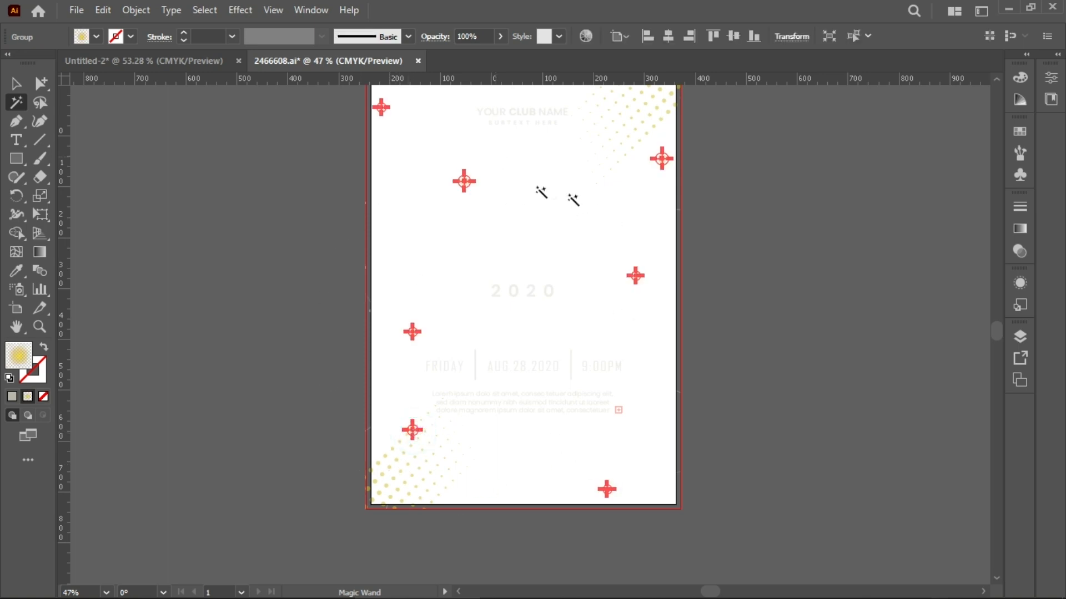
scroll(580, 409, "up", 1)
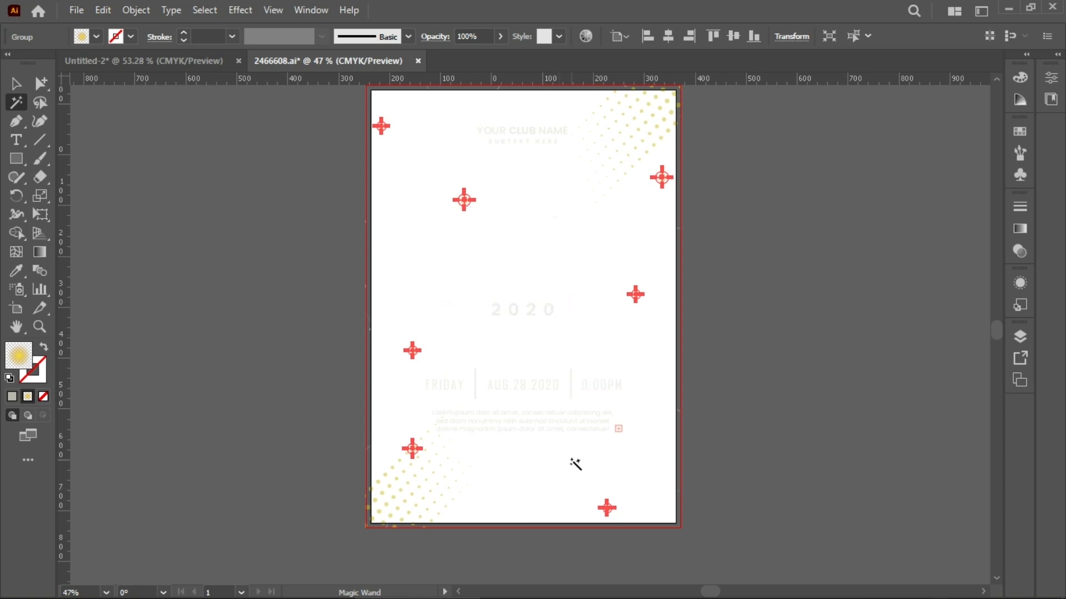
key("Delete")
Step: Switch to the Selection tool and undo the recent deletions six times to restore the poster artwork
key("v")
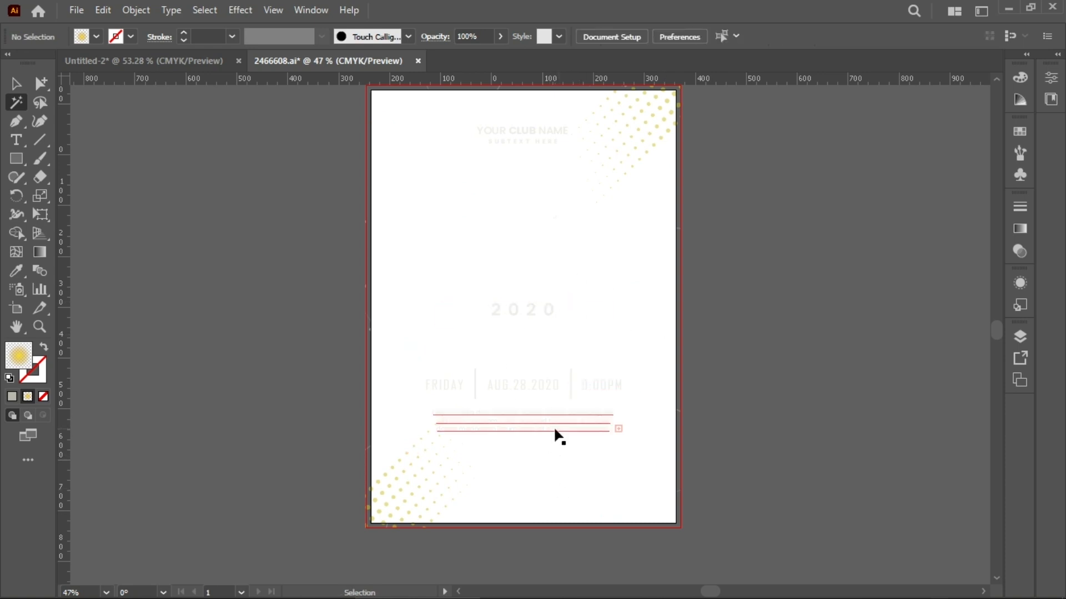
key("ctrl+z")
key("ctrl+z")
key("ctrl+z")
key("ctrl+z")
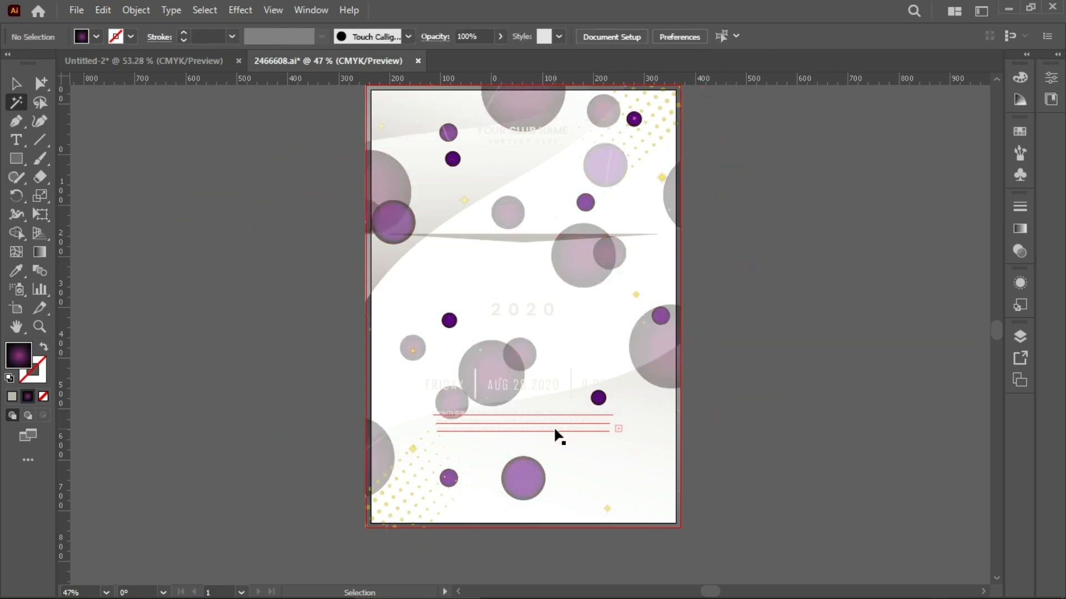
key("ctrl+z")
key("ctrl+z")
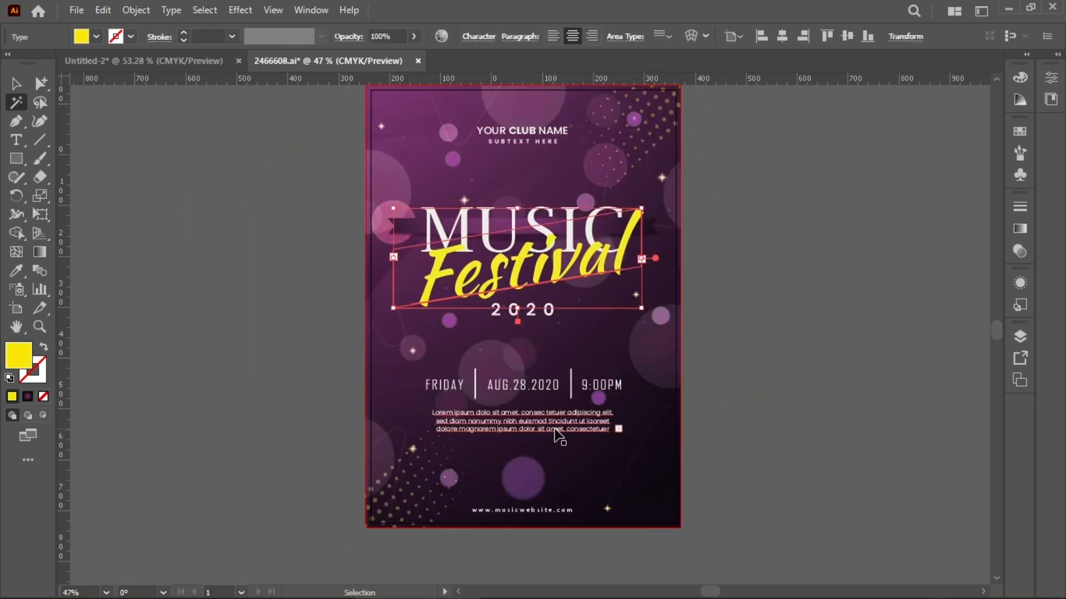
scroll(801, 499, "up", 2)
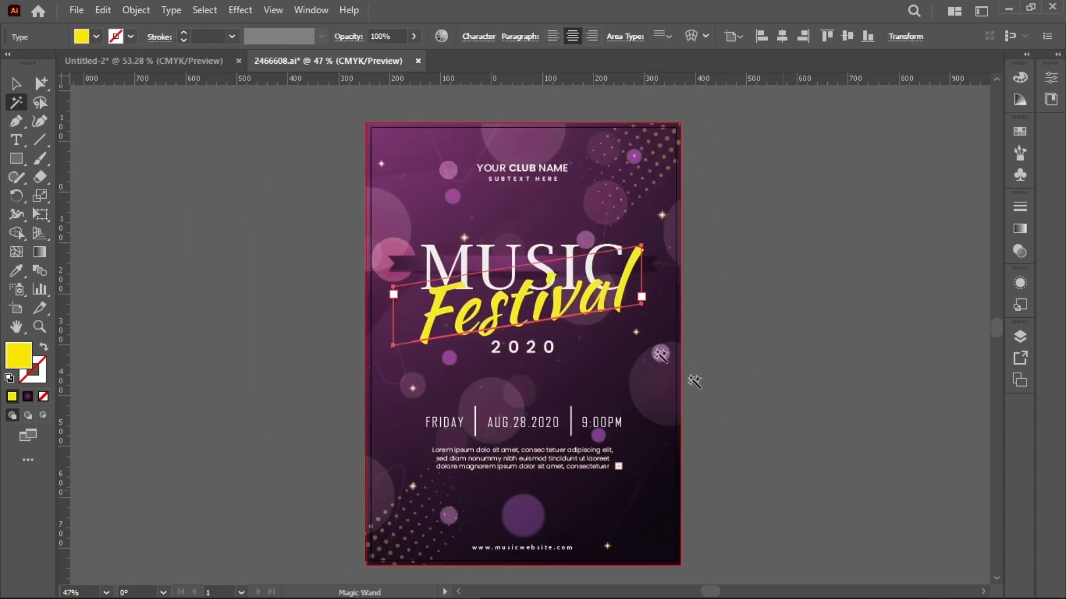
scroll(666, 388, "down", 1)
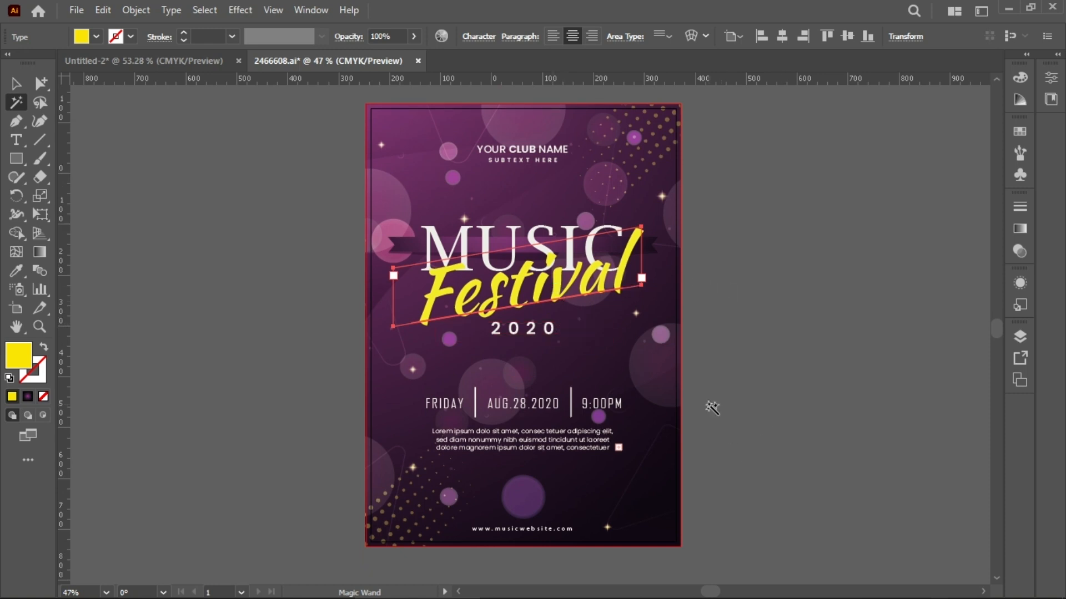